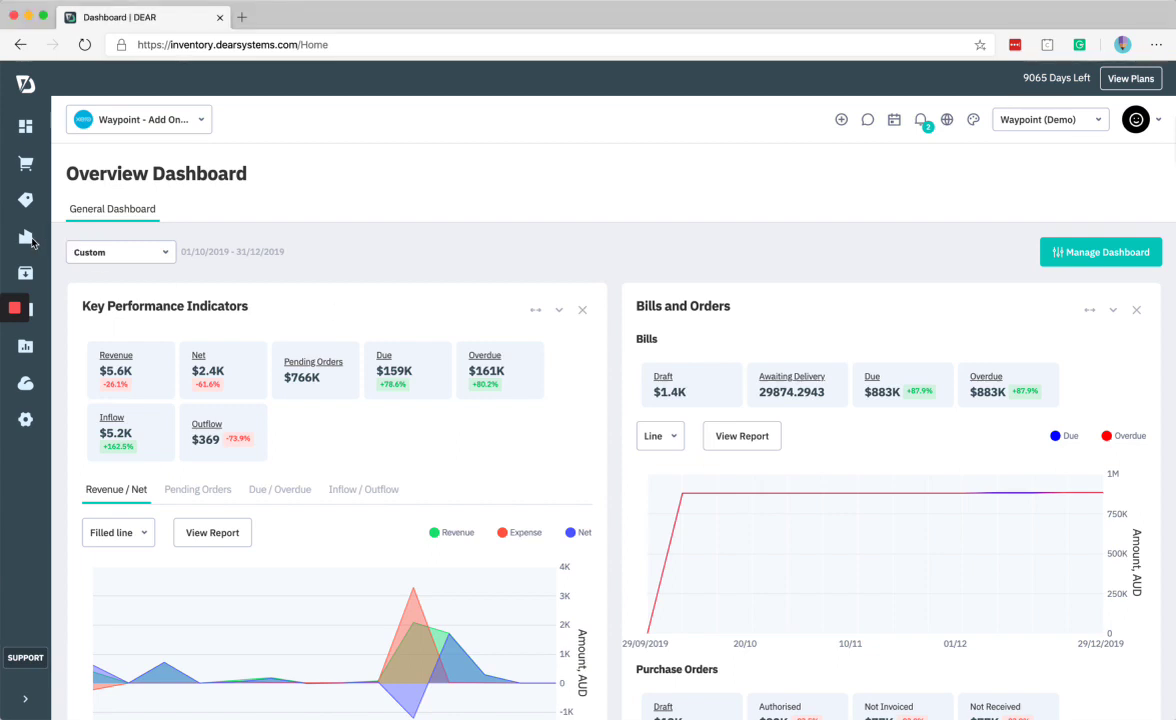
Open the factory calendar from the production settings and review its working week, weekend days and daily hours without changes
mouse_move(28, 241)
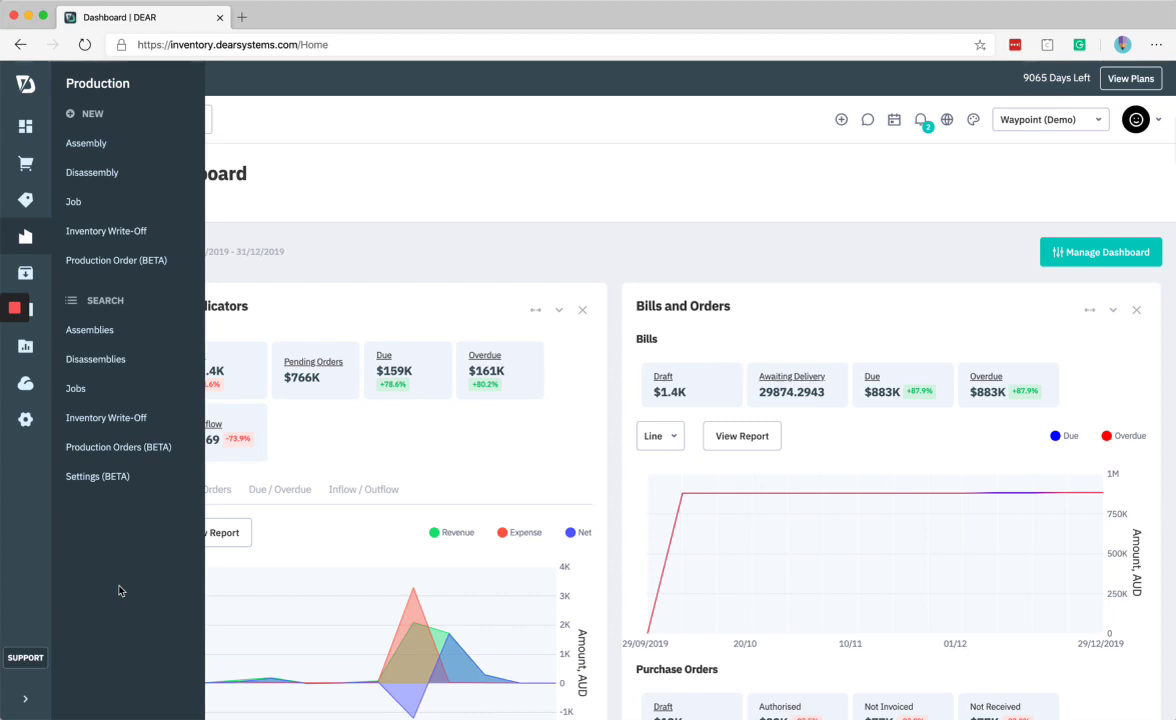
click(104, 477)
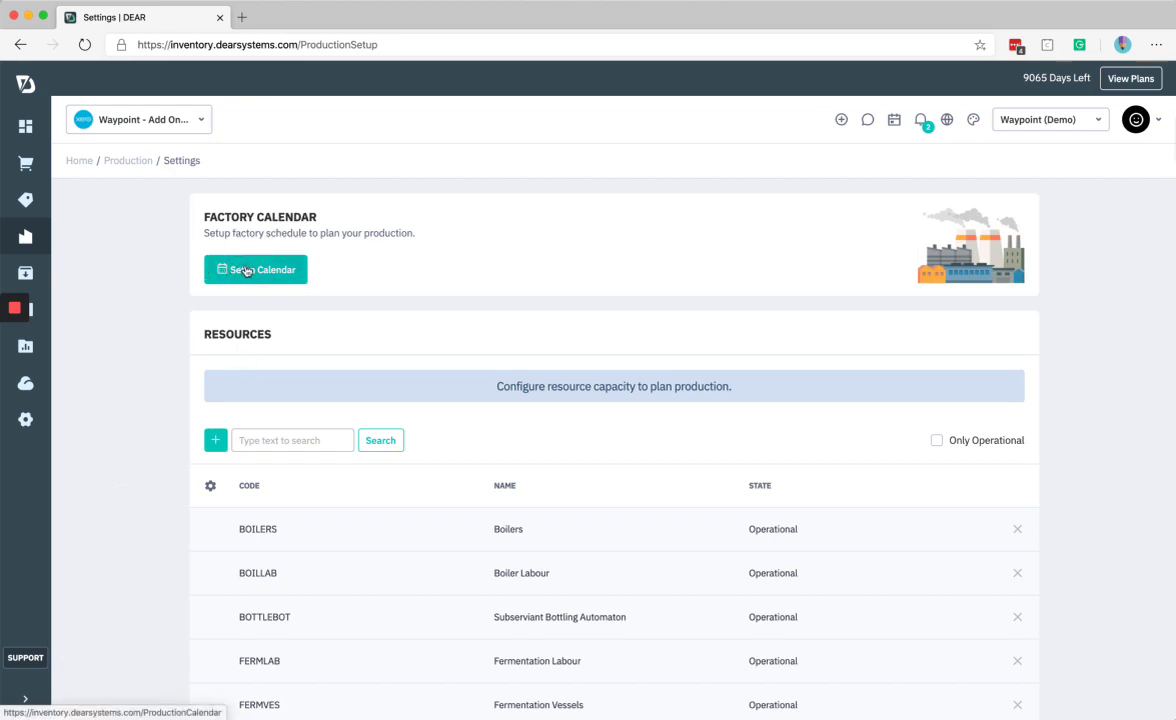
click(246, 271)
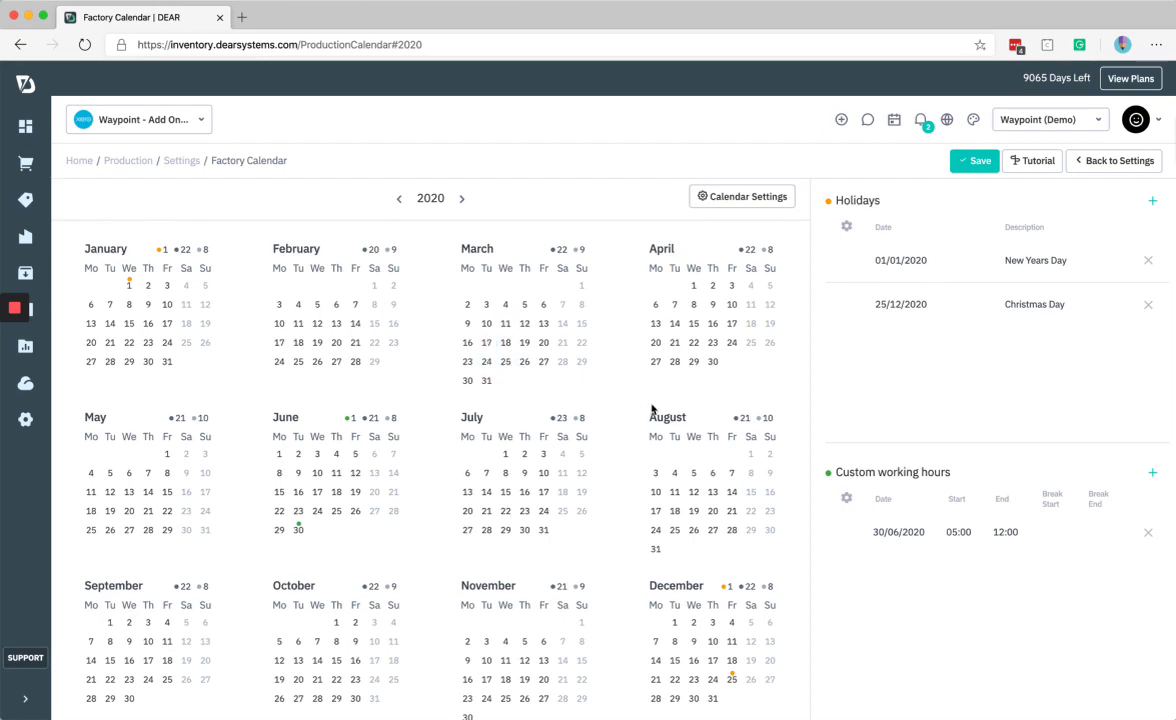
click(734, 197)
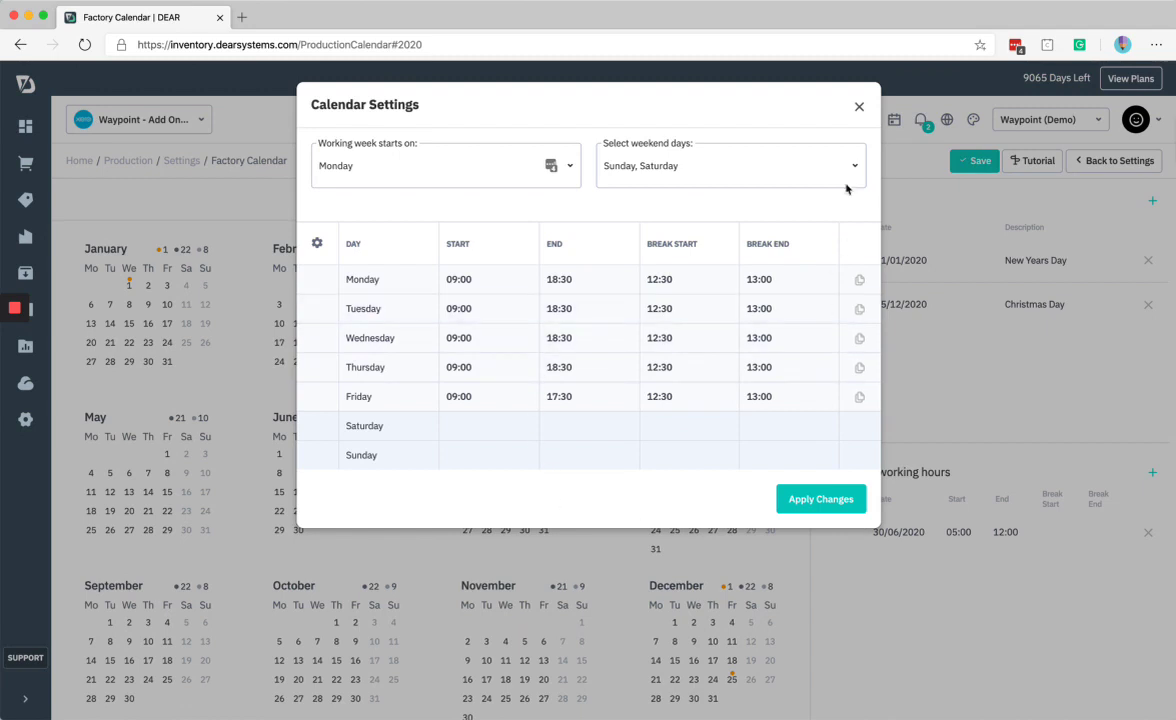
click(859, 106)
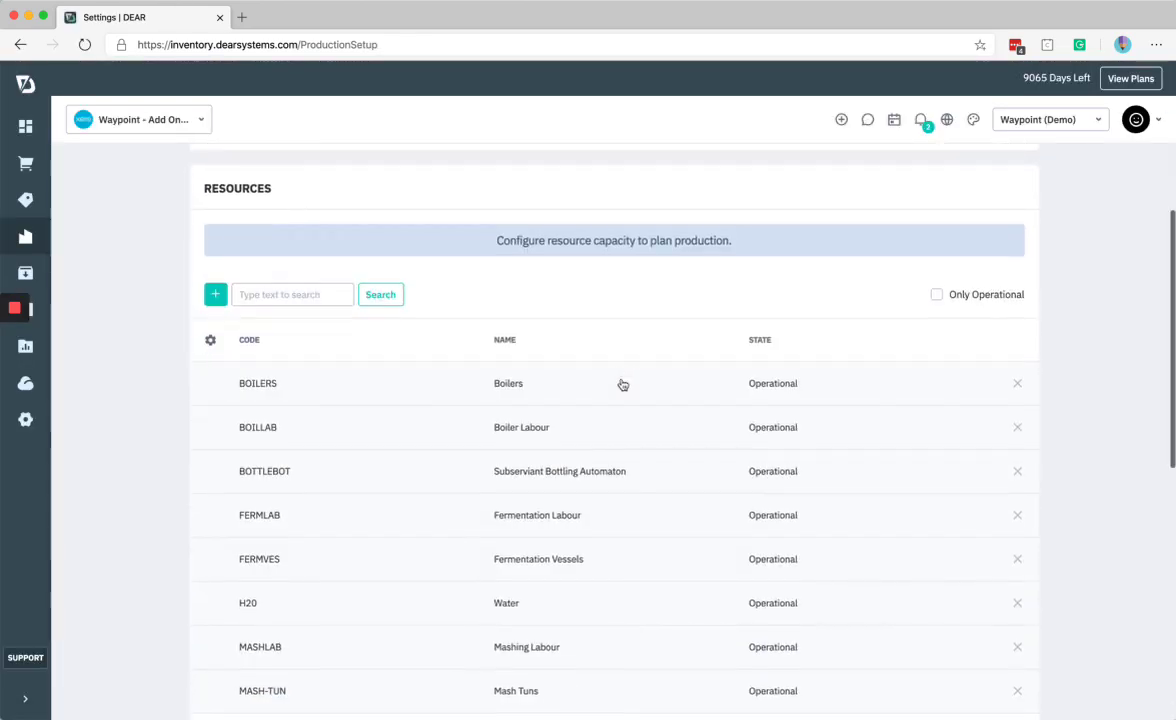
Open the Fermentation Vessels resource and review its custom working hours, costs and attachments
scroll(622, 384, down, 2)
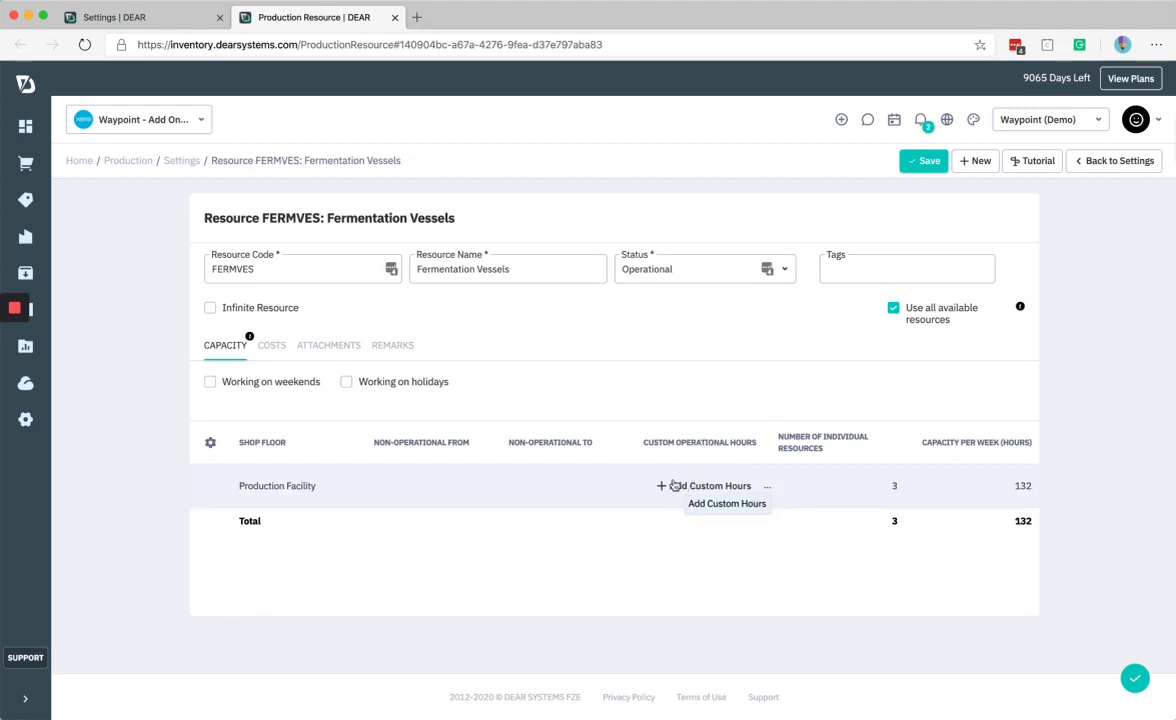
click(686, 491)
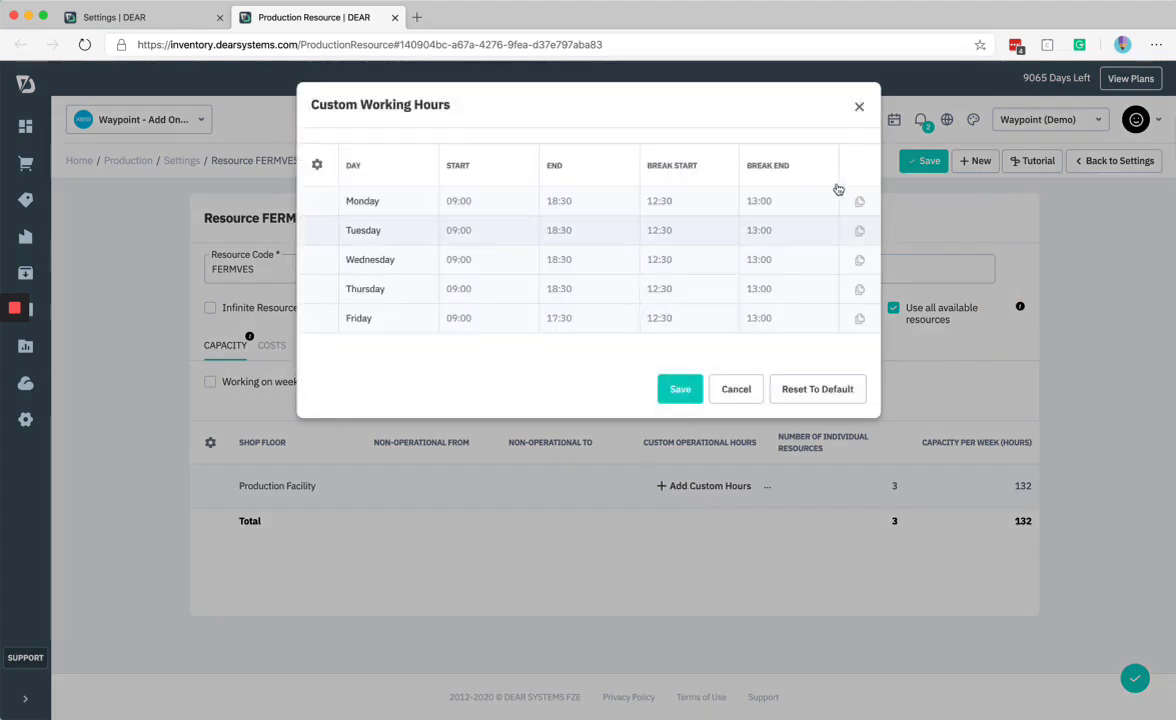
click(858, 113)
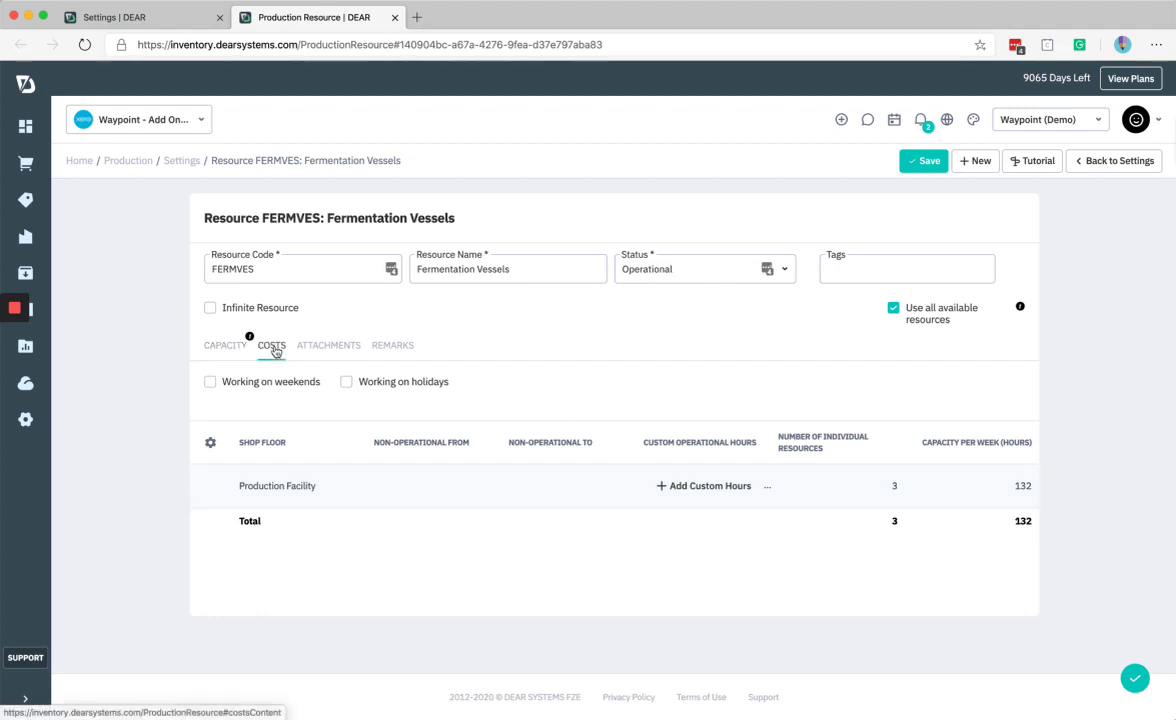
click(270, 346)
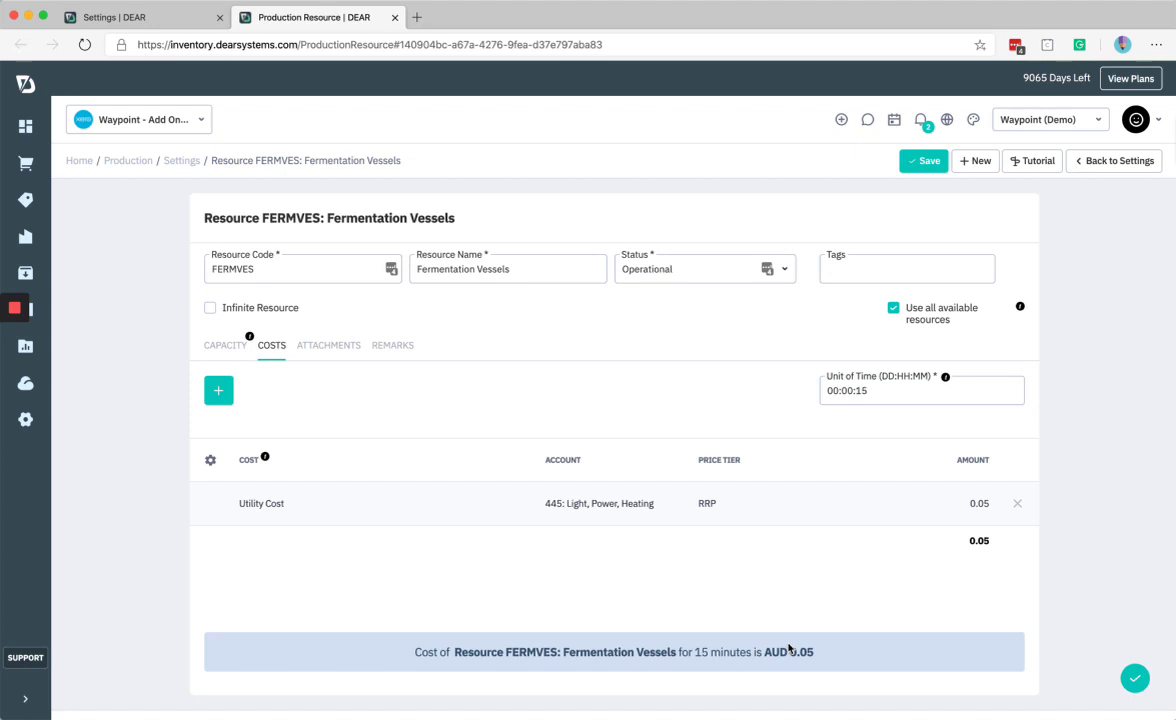
click(333, 348)
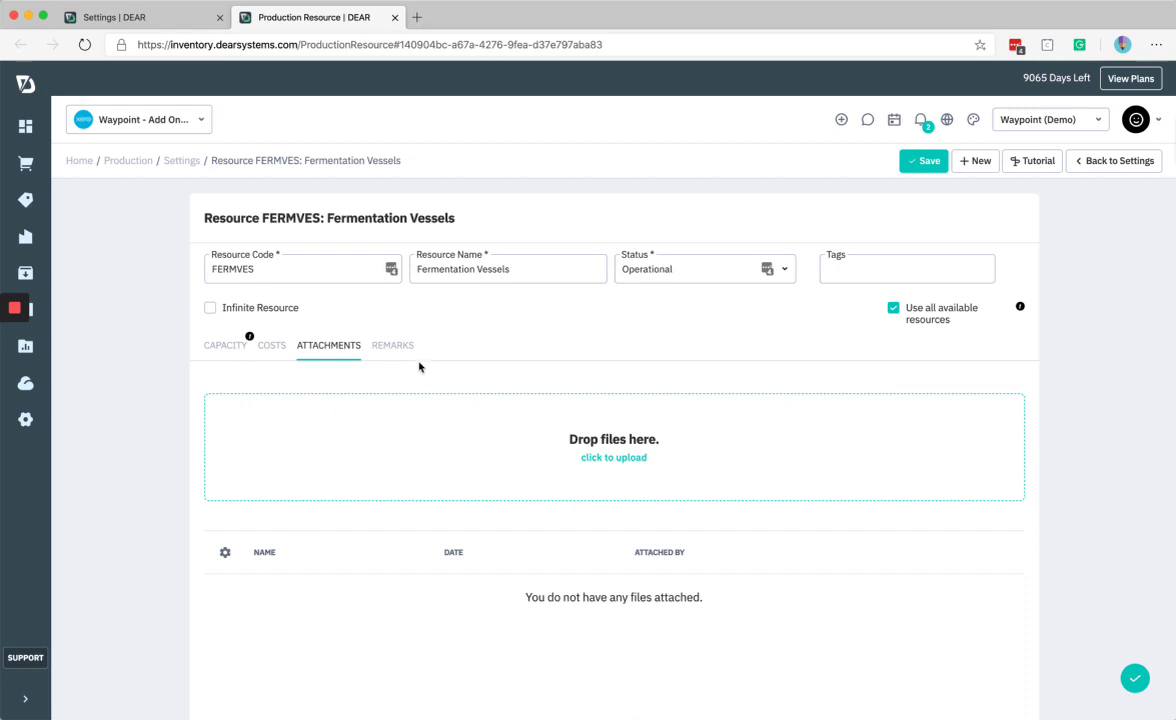
Add the remark "Expected to get another Vessel in late 2020" to the Fermentation Vessels resource
click(390, 346)
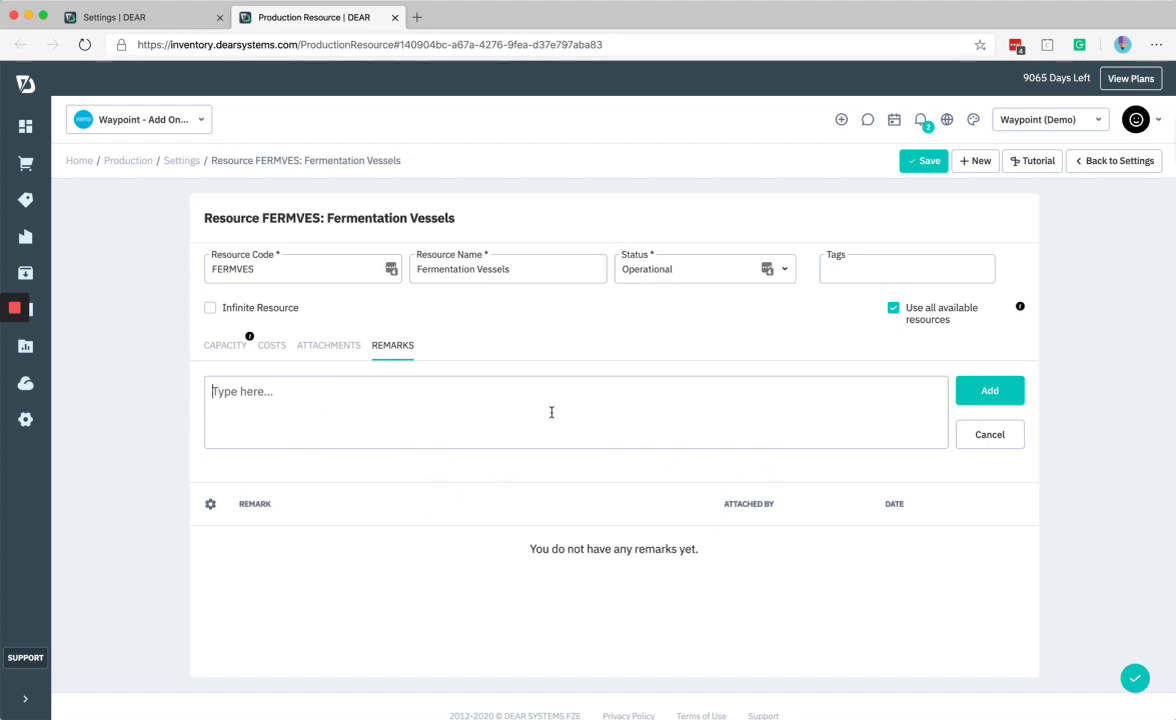
text(Expected to get another Vess)
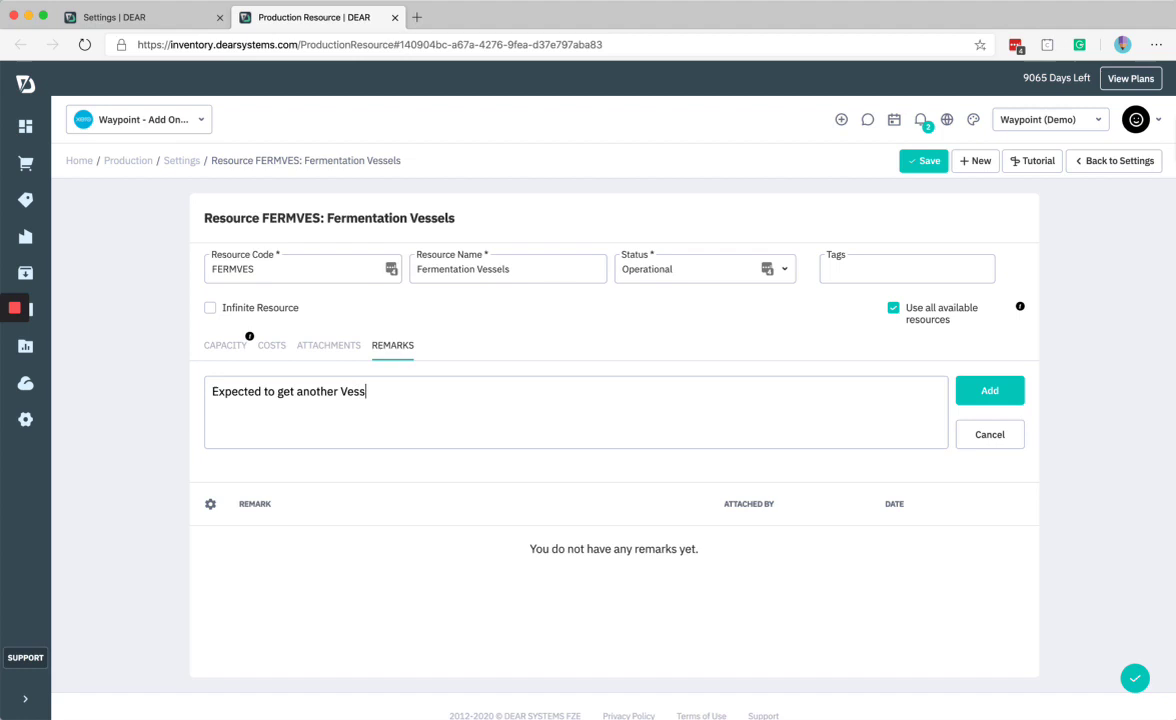
text(el in late 2020)
click(1012, 398)
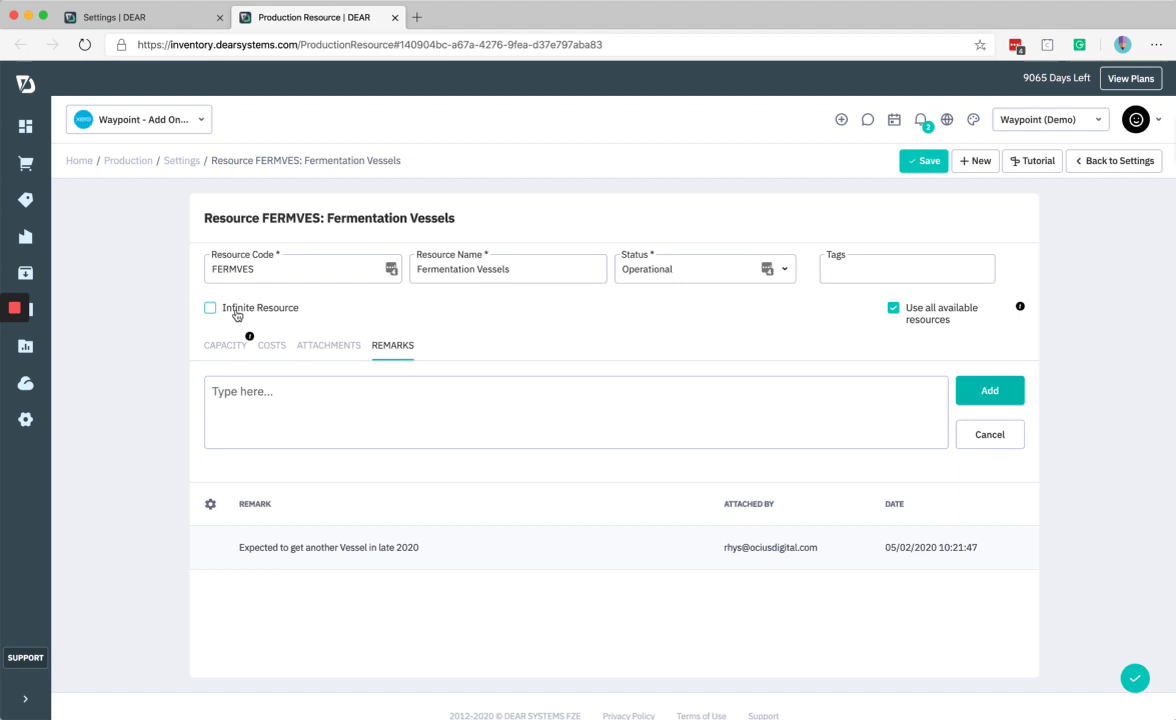
Leave the Fermentation Vessels resource without saving and review the work centres in the production settings
click(185, 160)
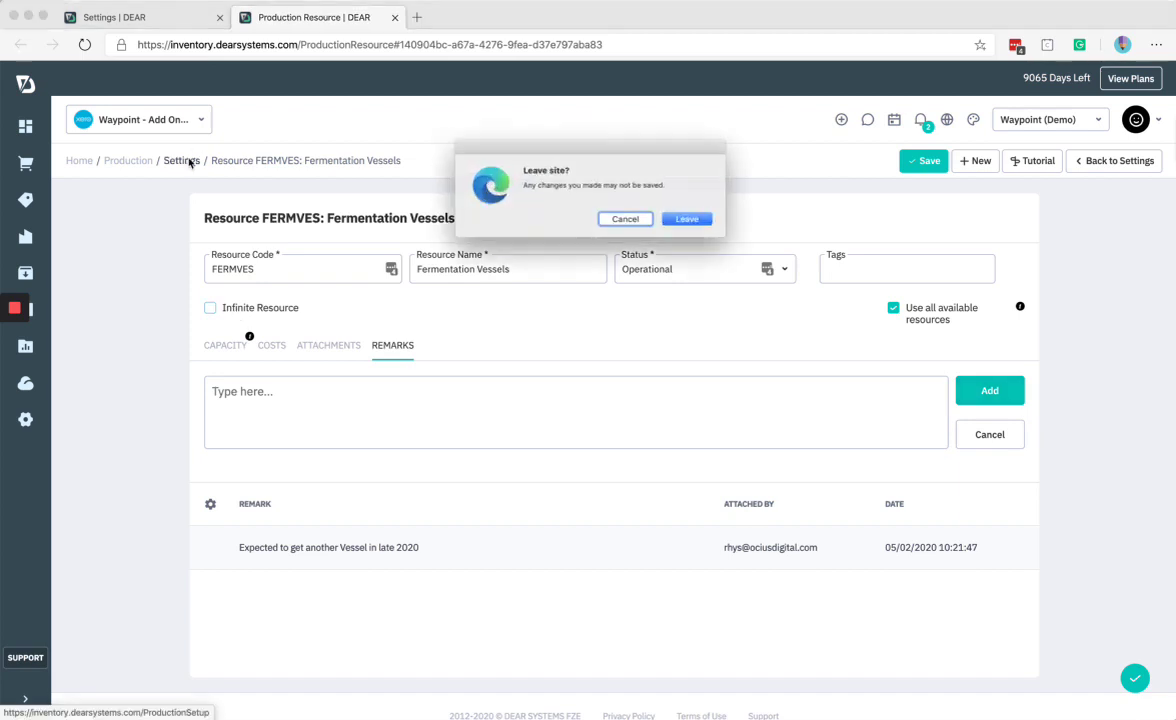
click(697, 225)
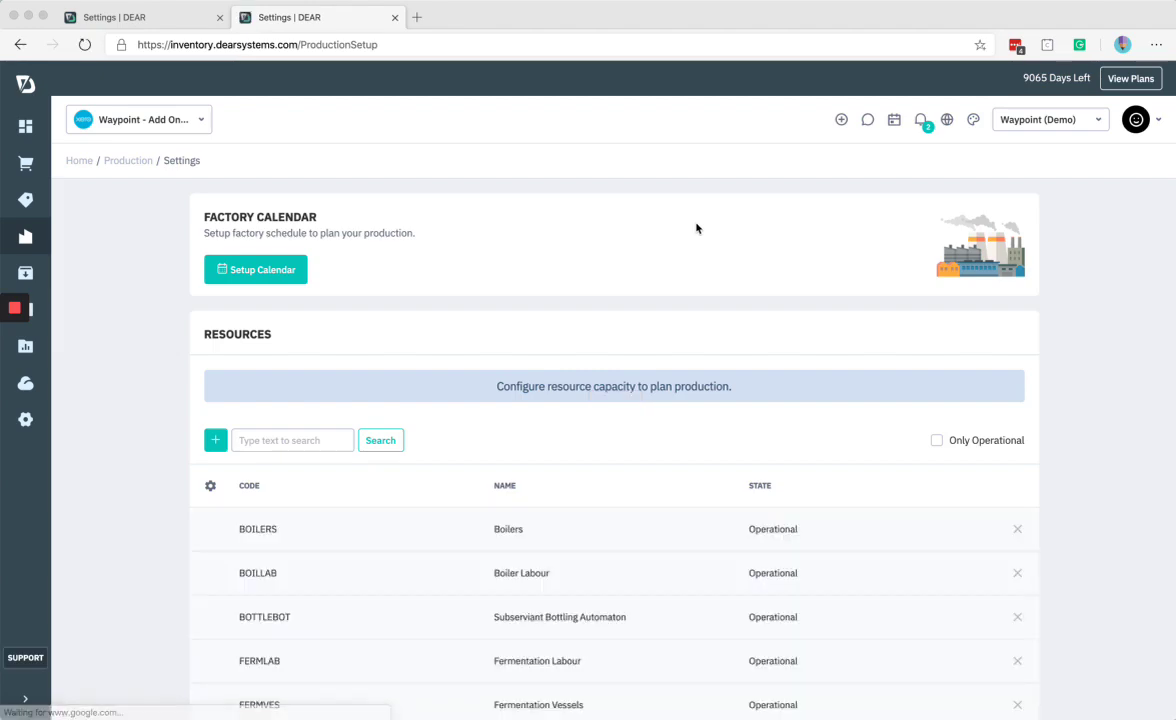
scroll(670, 427, down, 10)
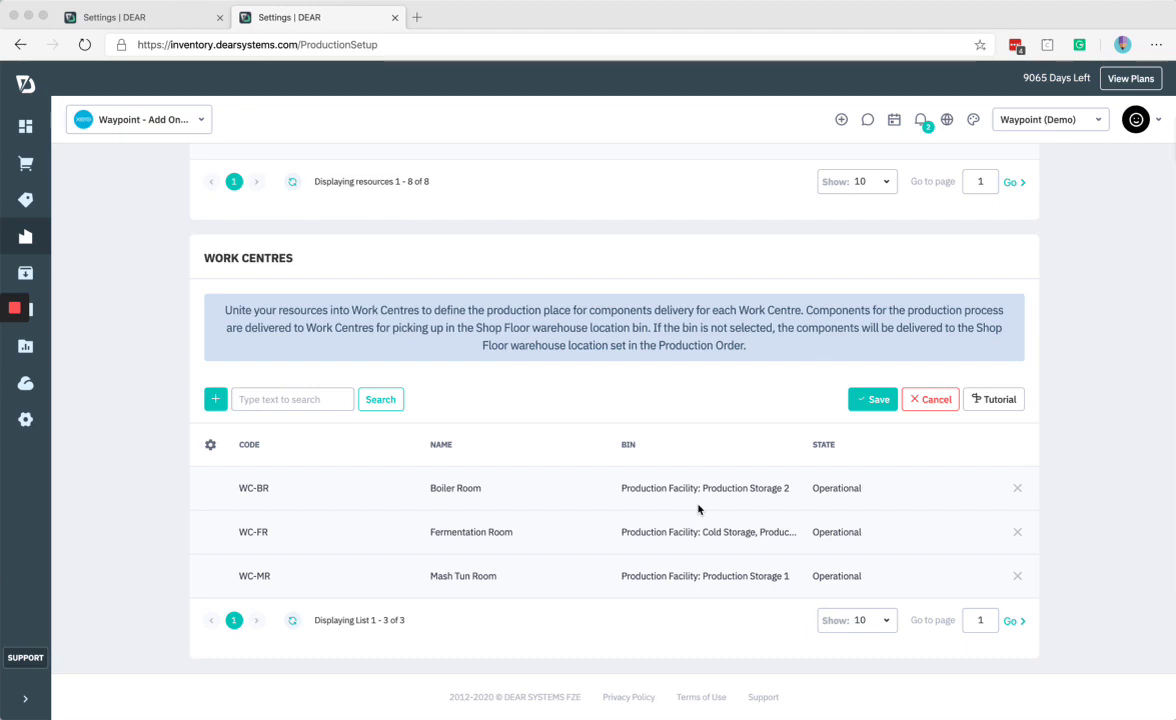
Open the Locations And Bins reference book in a separate browser tab and check which location is a shop floor
click(26, 419)
super+click(105, 184)
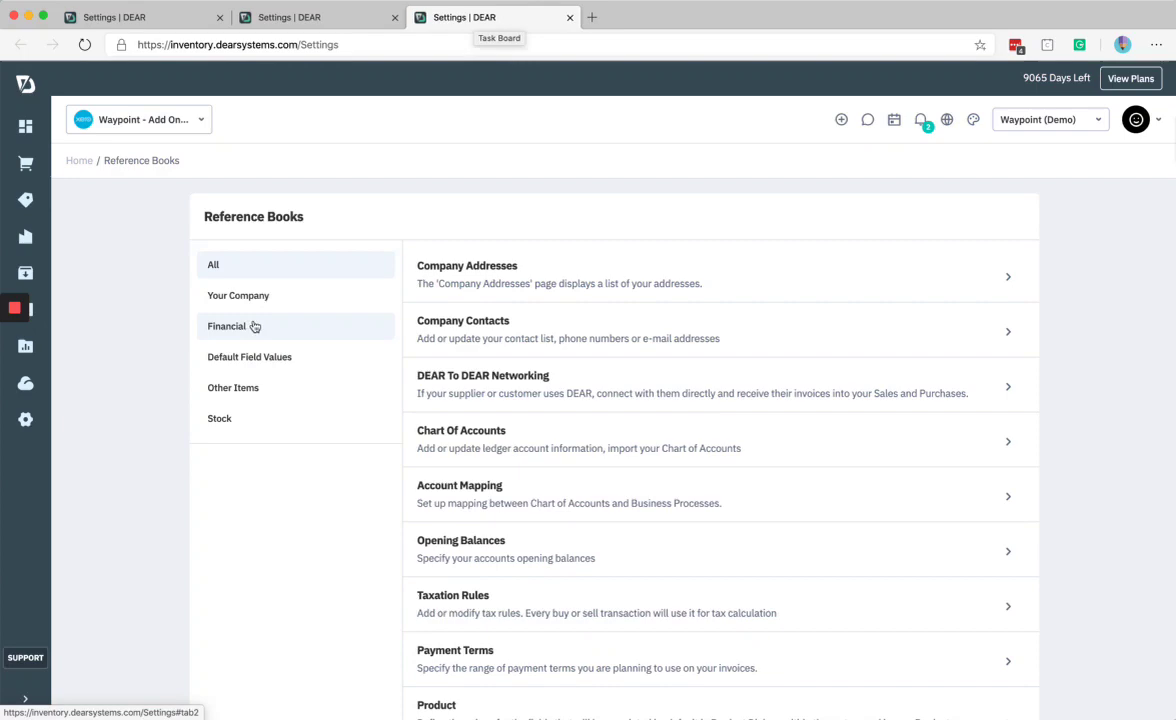
scroll(499, 536, down, 5)
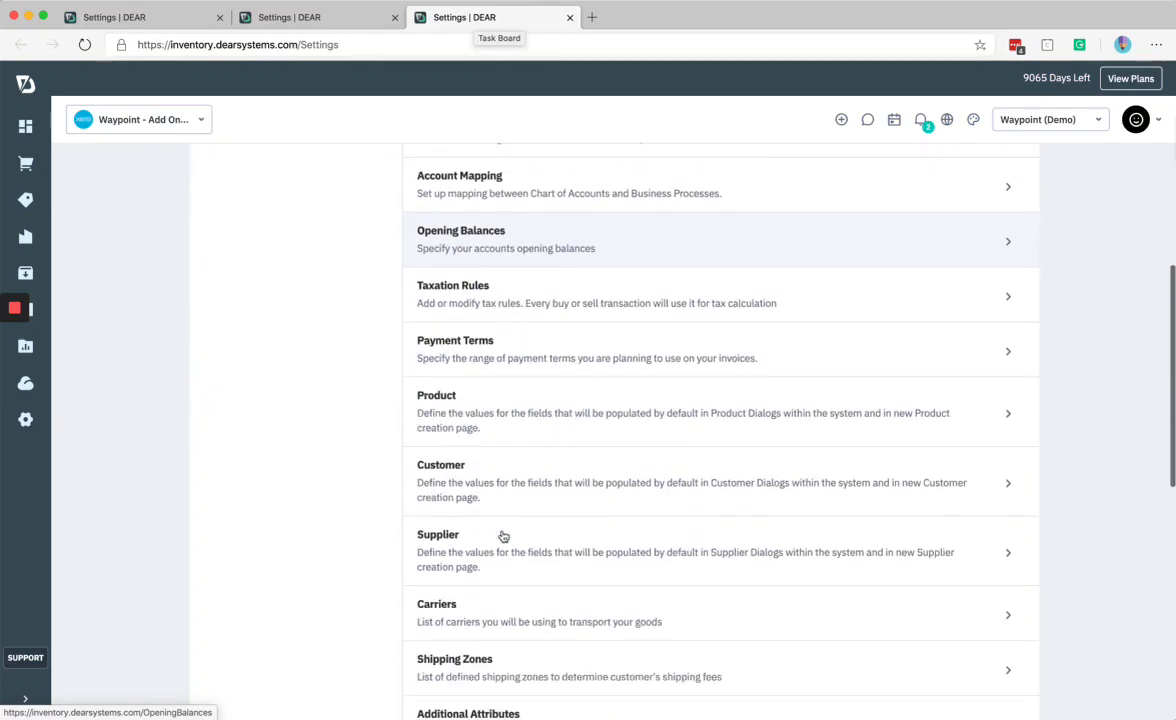
scroll(503, 537, down, 3)
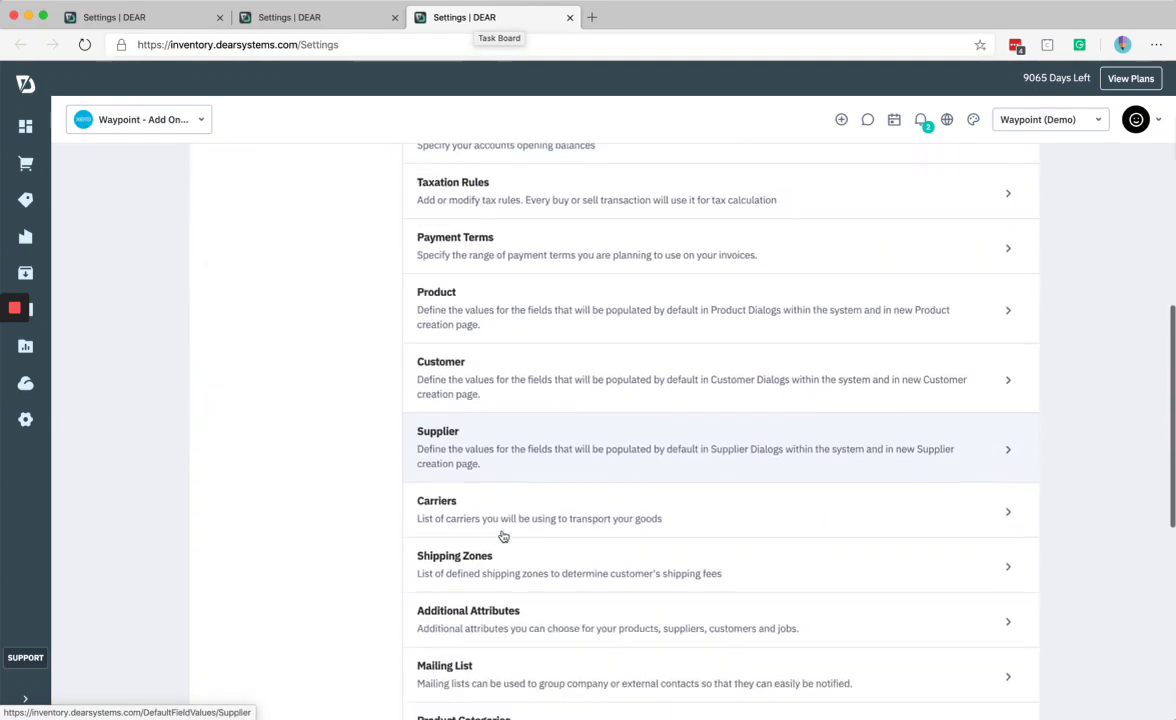
scroll(503, 537, down, 4)
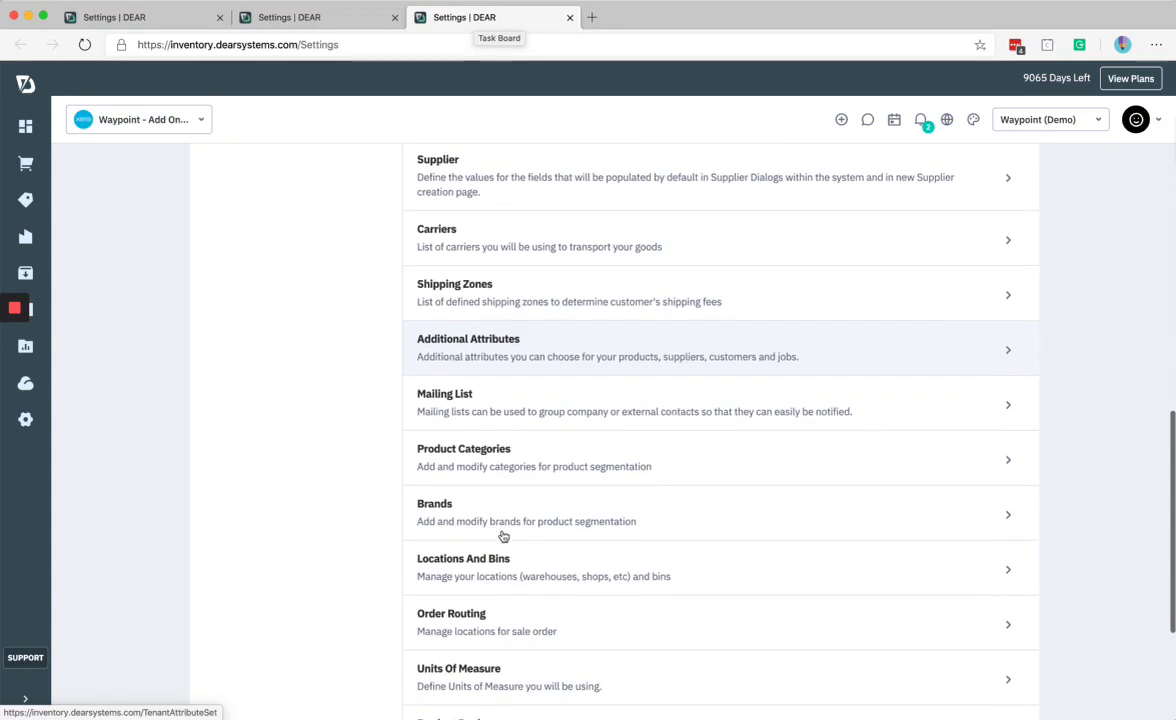
click(505, 533)
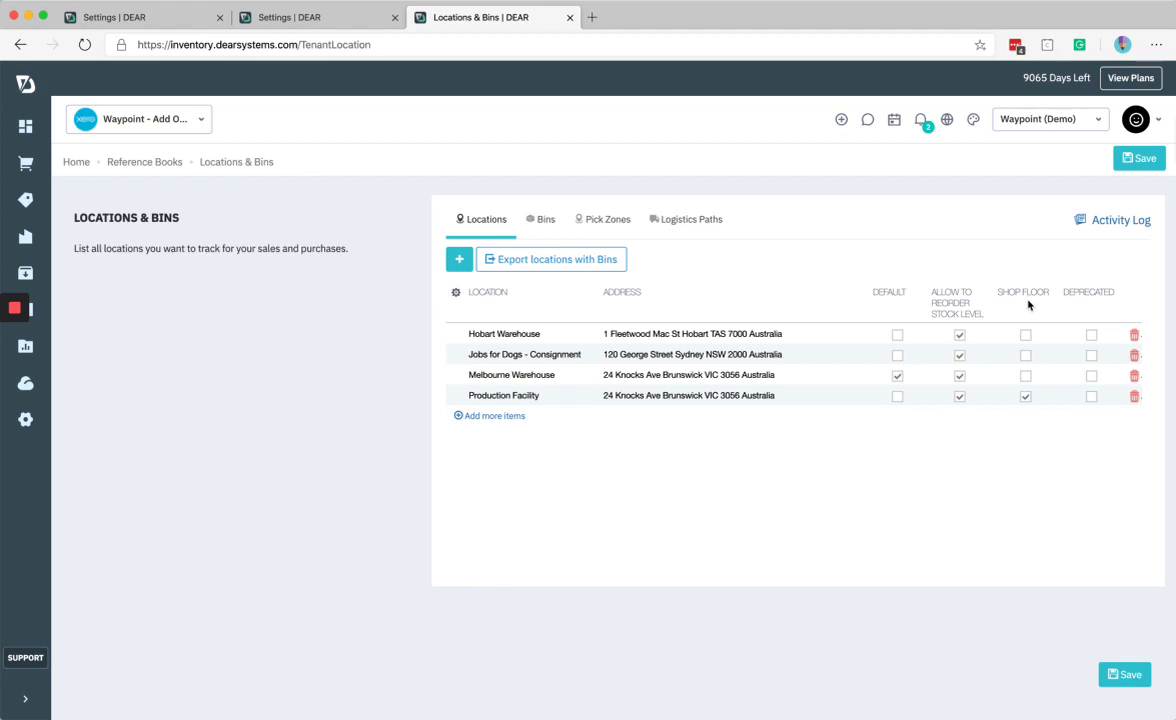
Review the Production Facility's bins with their work centres, and the logistics paths between locations
click(548, 231)
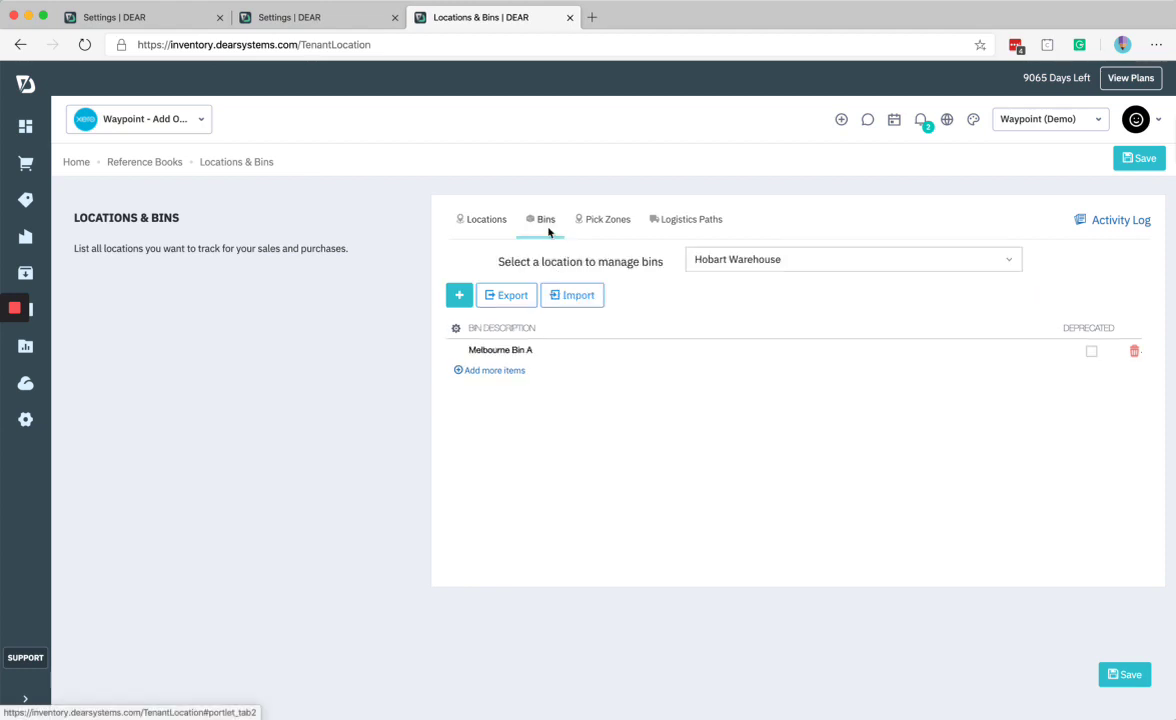
click(743, 264)
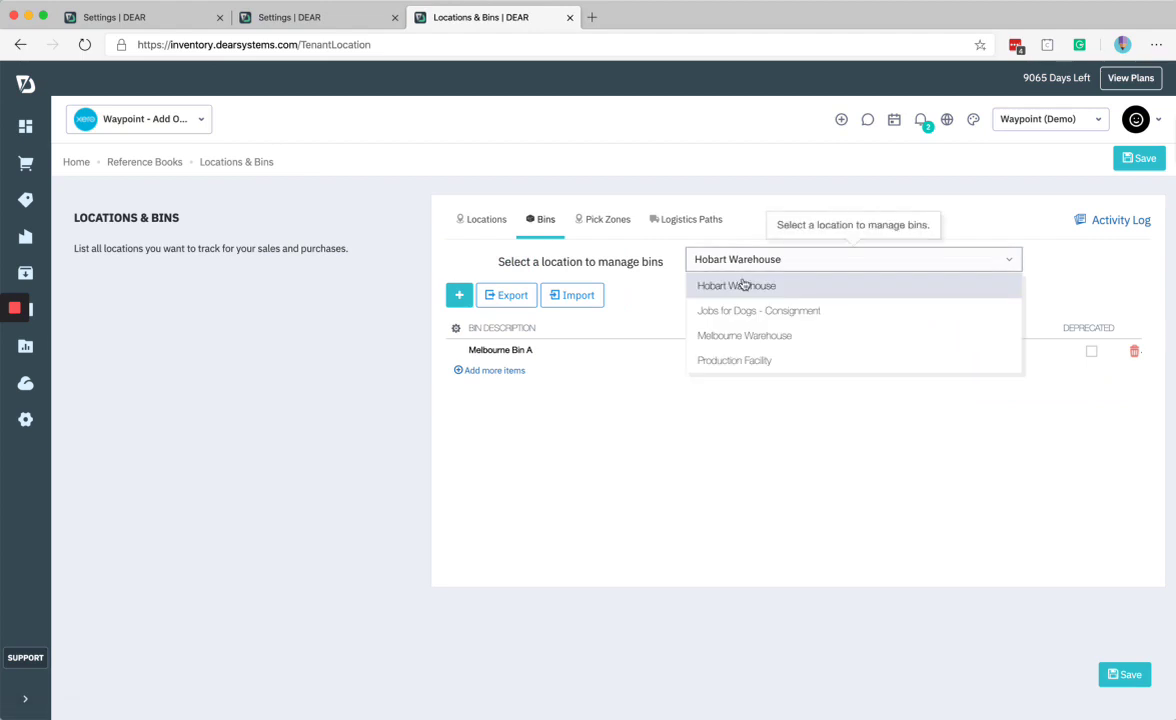
click(753, 362)
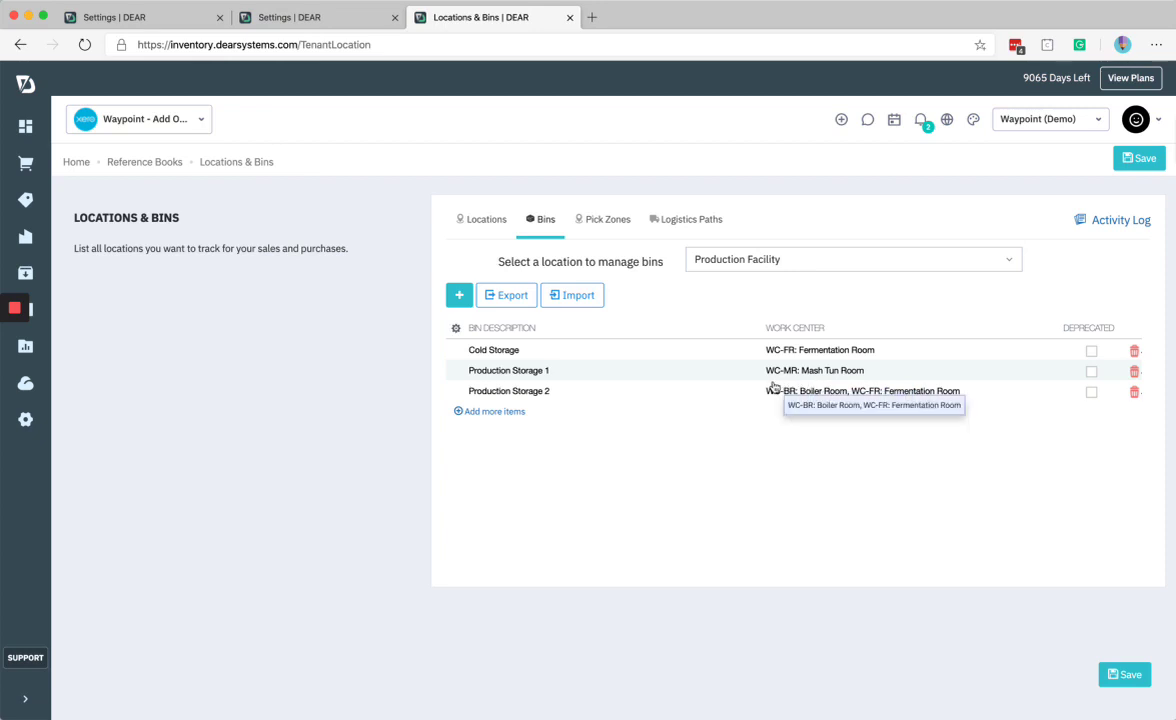
click(675, 223)
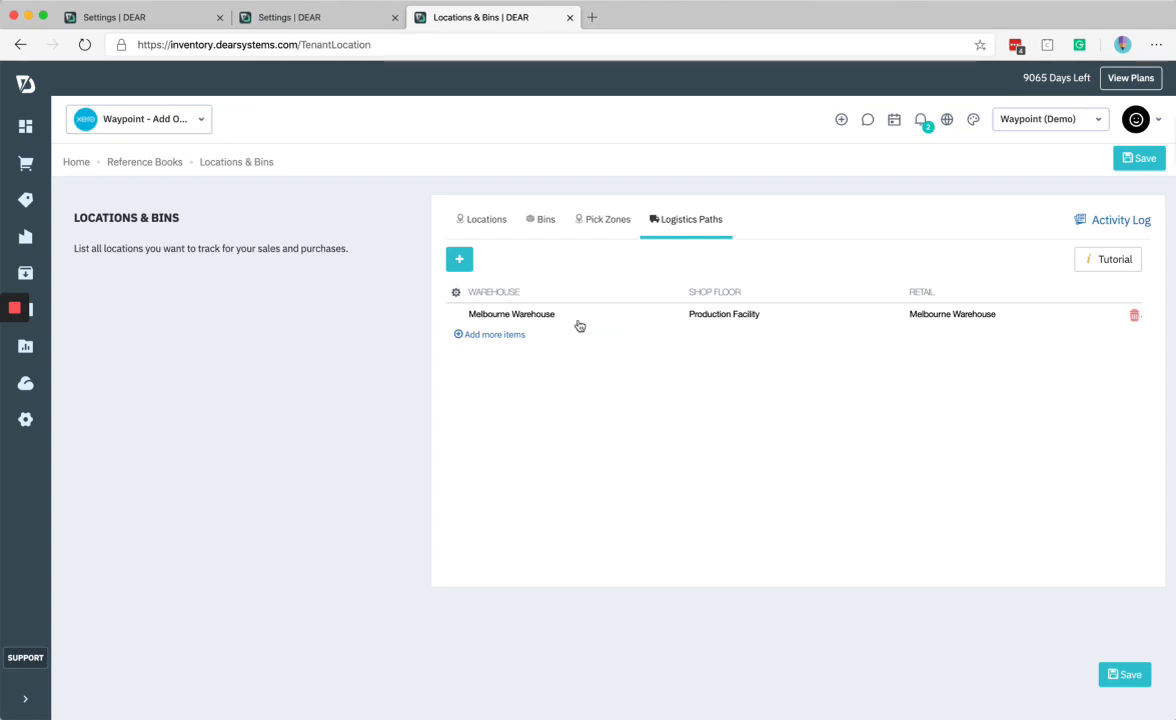
Return to the production settings and review the lists of resources and work centres
click(295, 18)
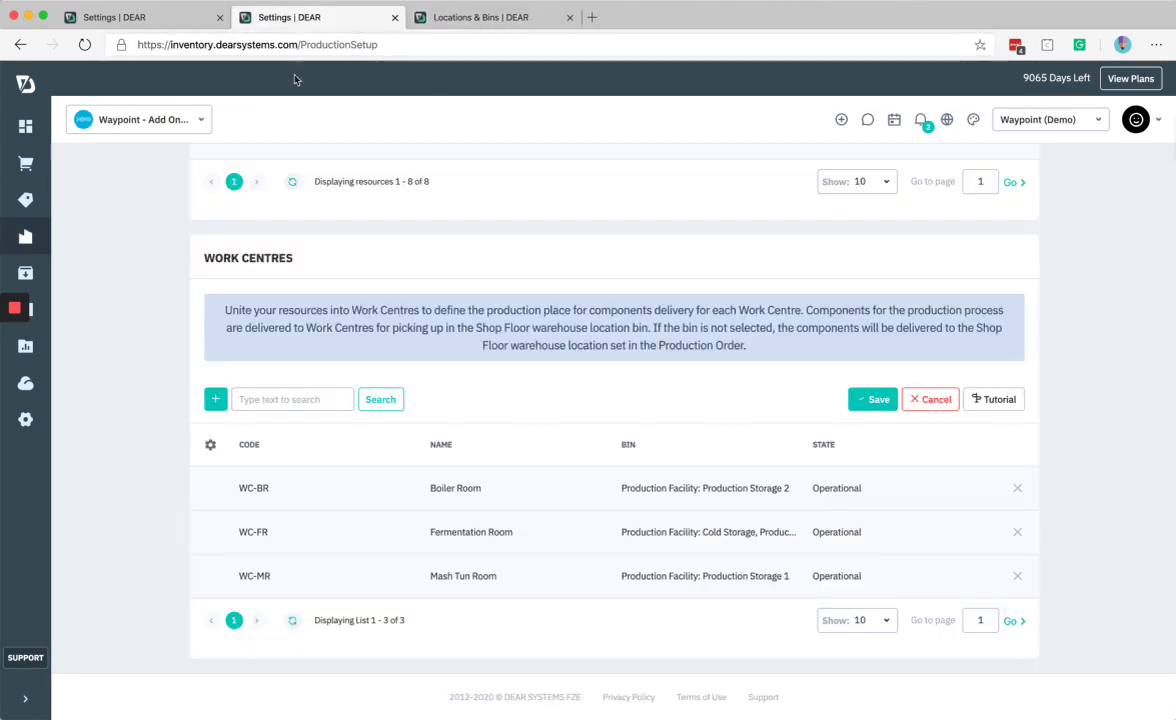
scroll(303, 252, up, 10)
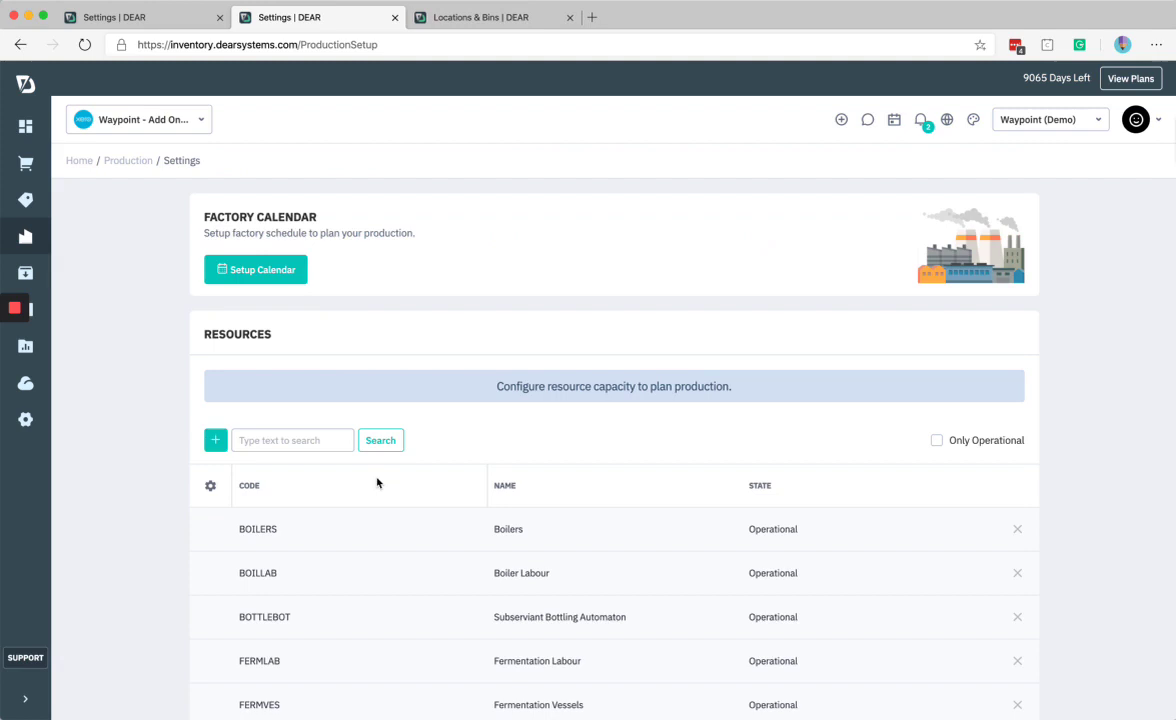
scroll(378, 478, down, 6)
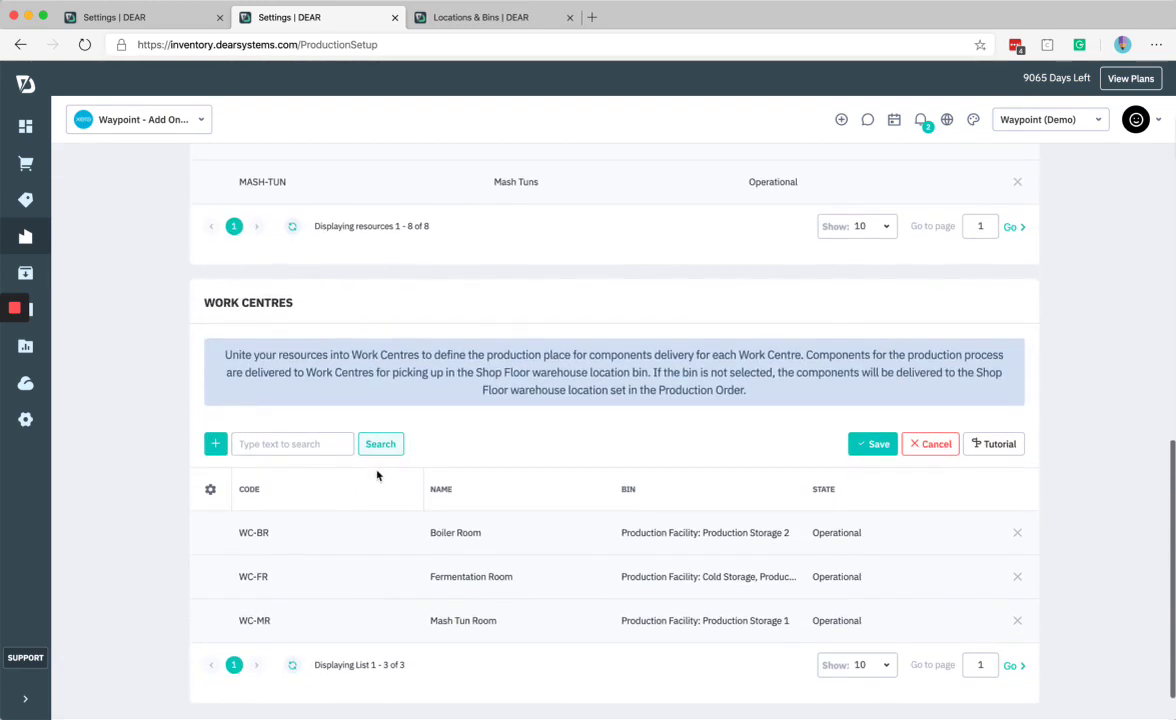
scroll(378, 476, down, 1)
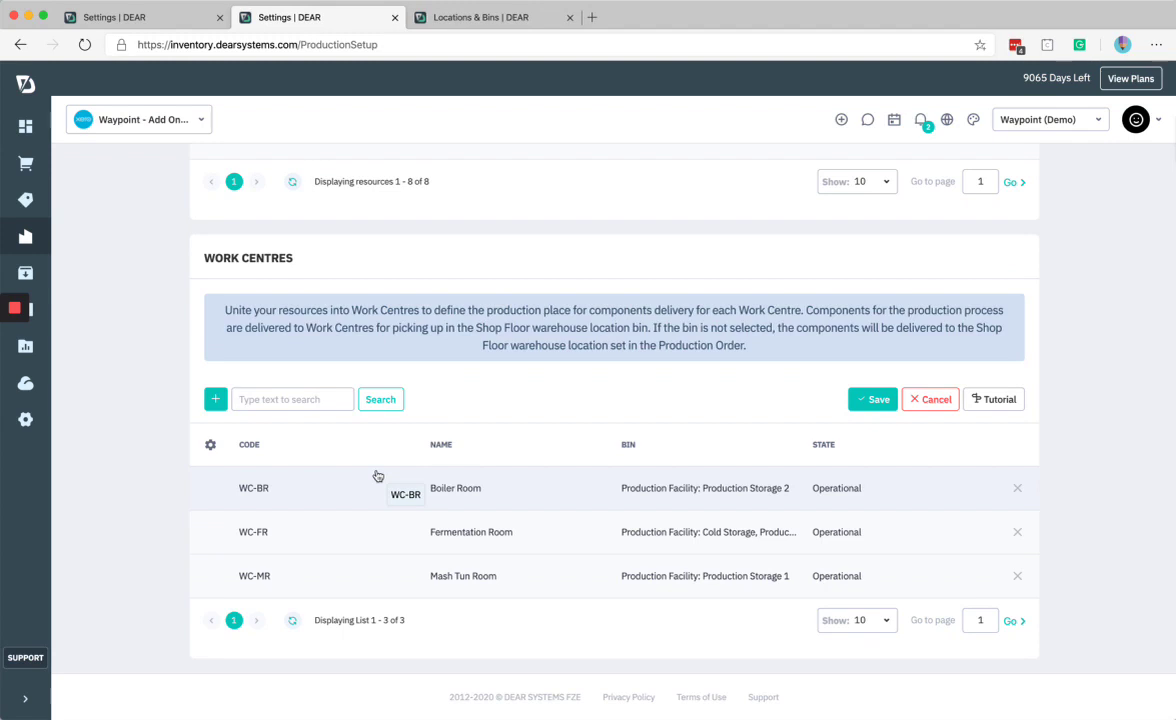
scroll(378, 476, up, 7)
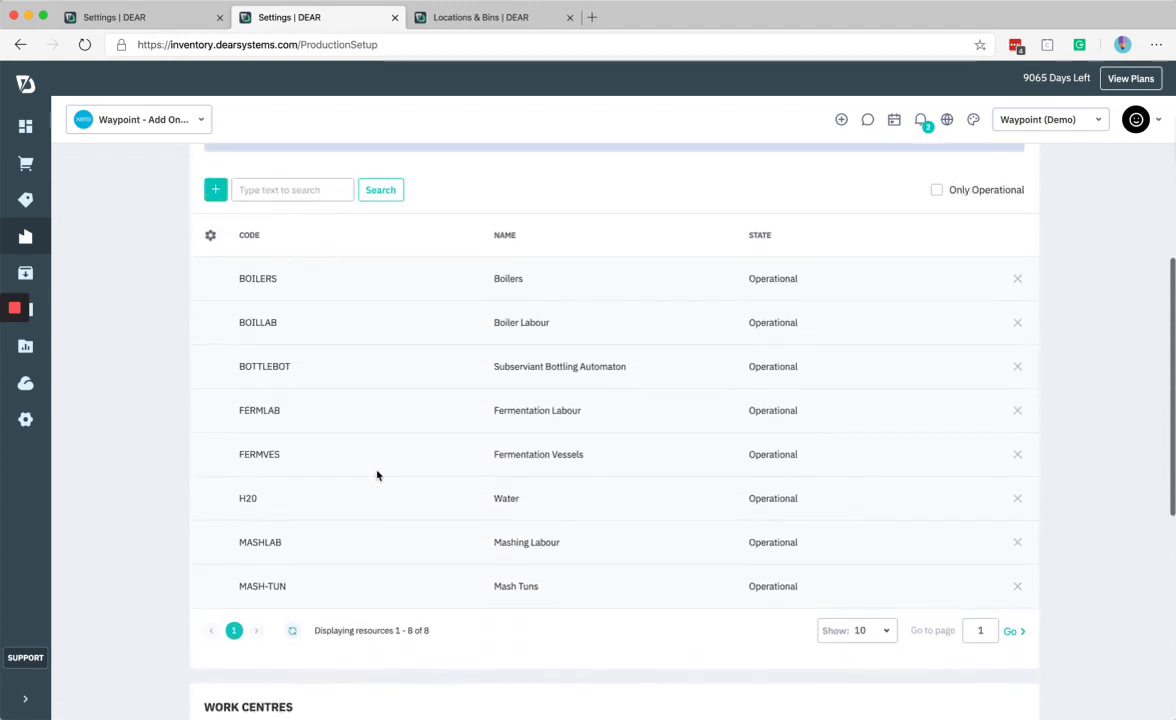
scroll(377, 475, up, 3)
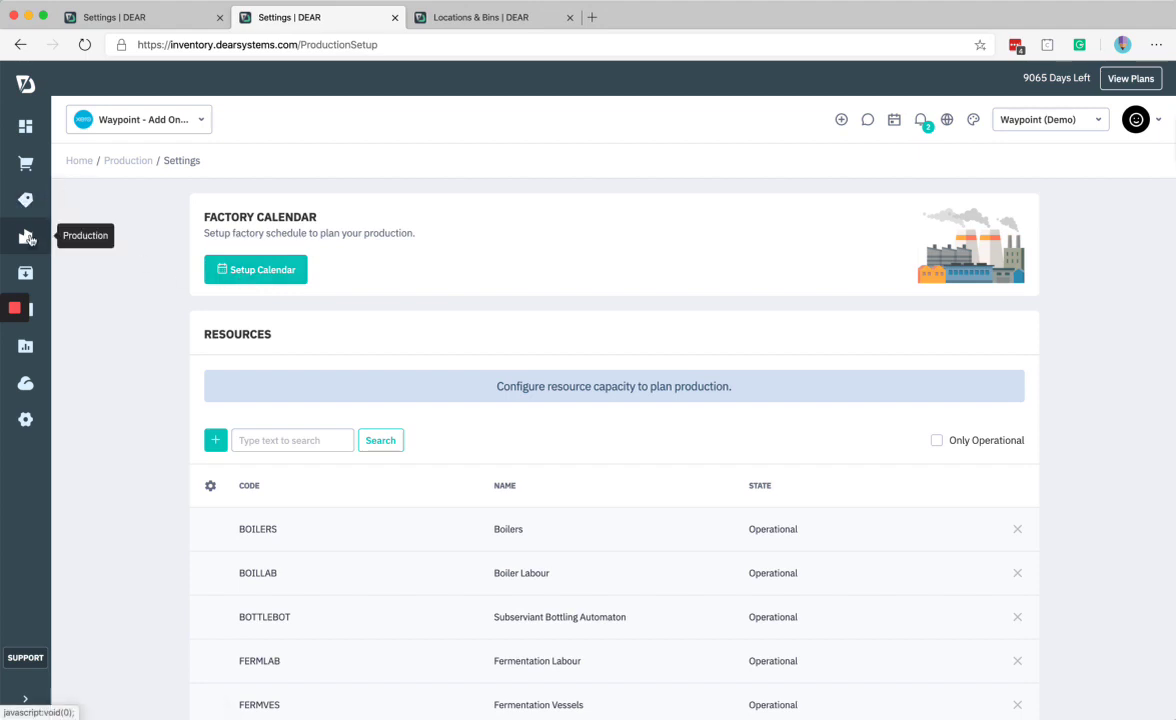
Open the Pale Ale - Bottle product from the inventory's product list and review its general details and bill of materials type
mouse_move(26, 274)
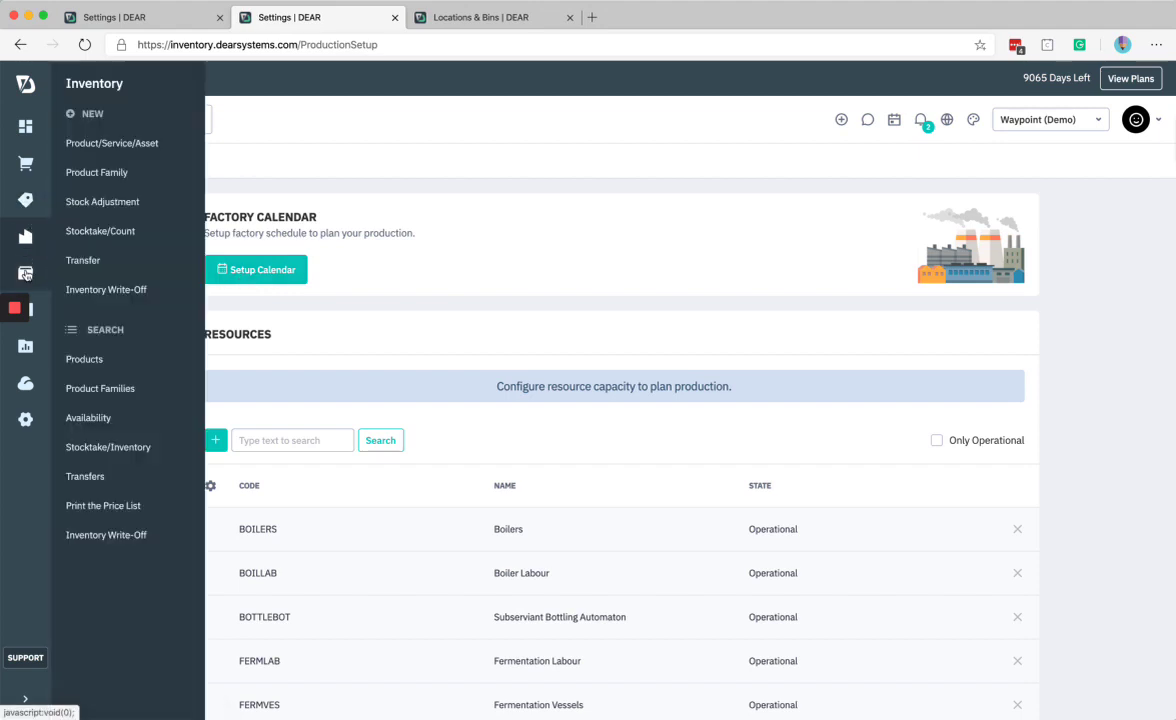
click(124, 360)
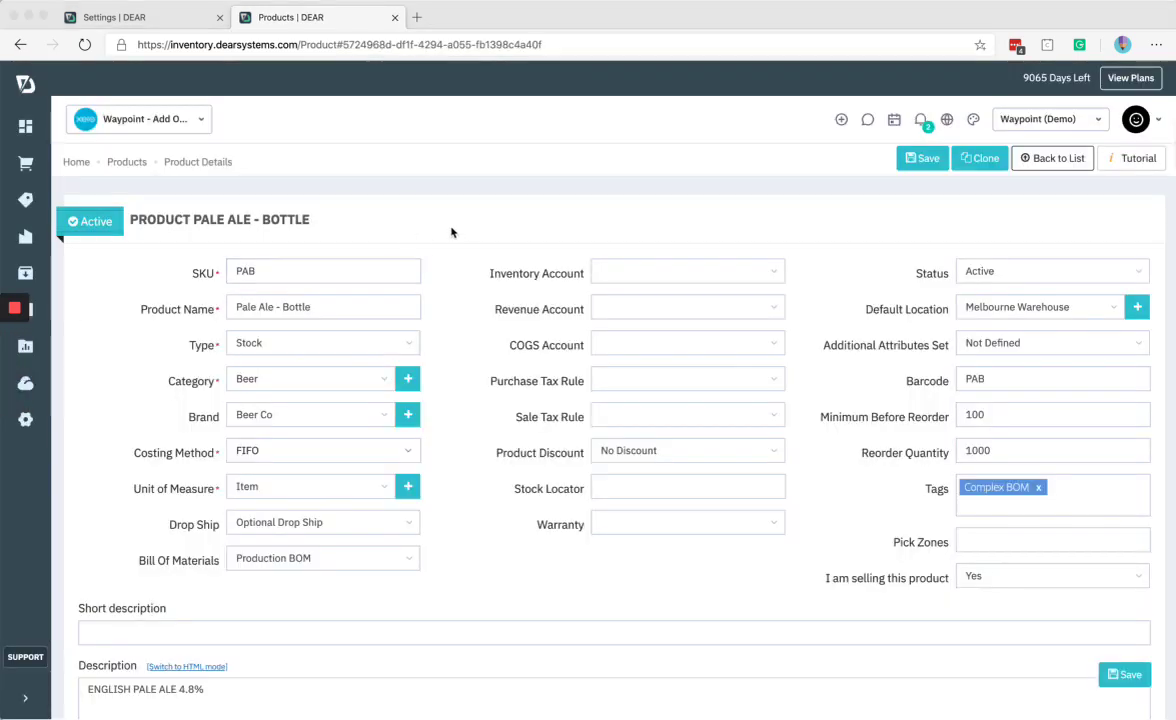
click(451, 232)
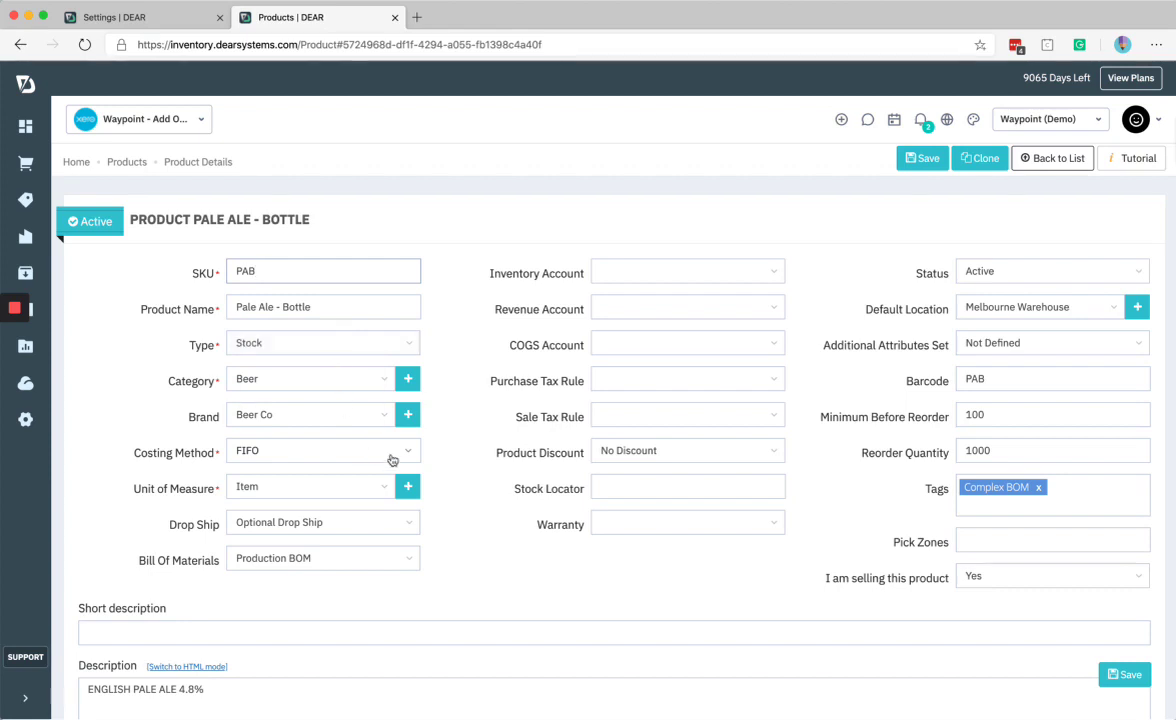
scroll(462, 440, down, 3)
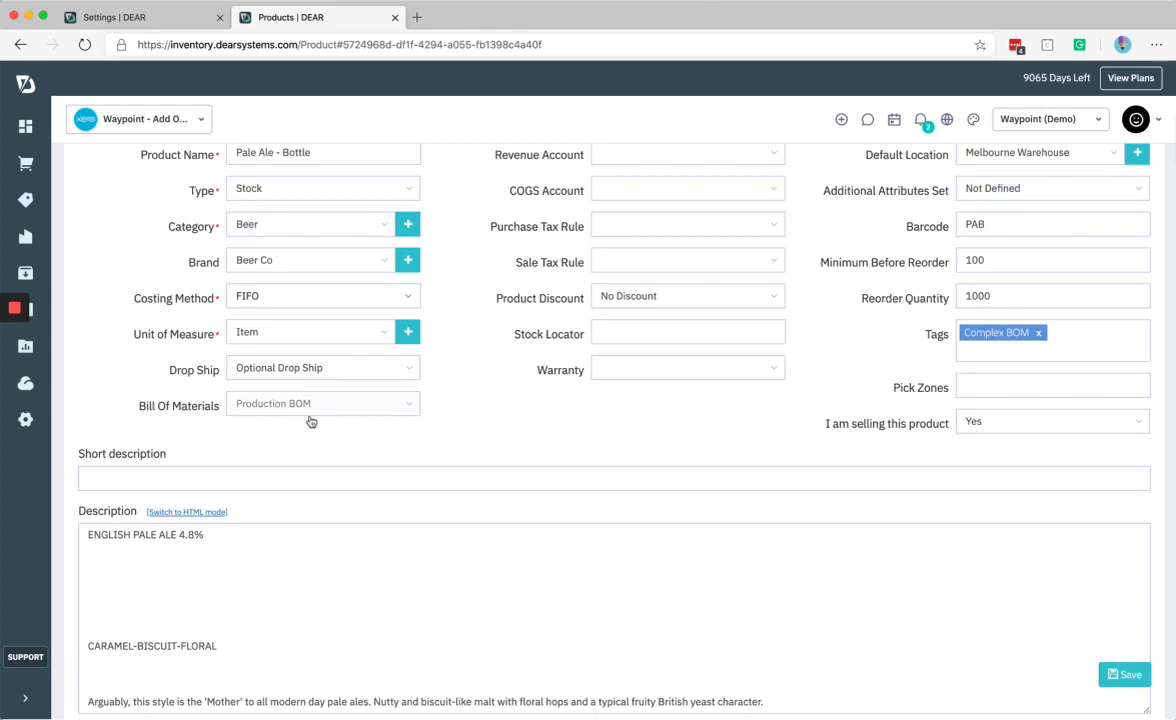
Check the bill of materials types offered for the product and go down to its production BOM settings
click(410, 409)
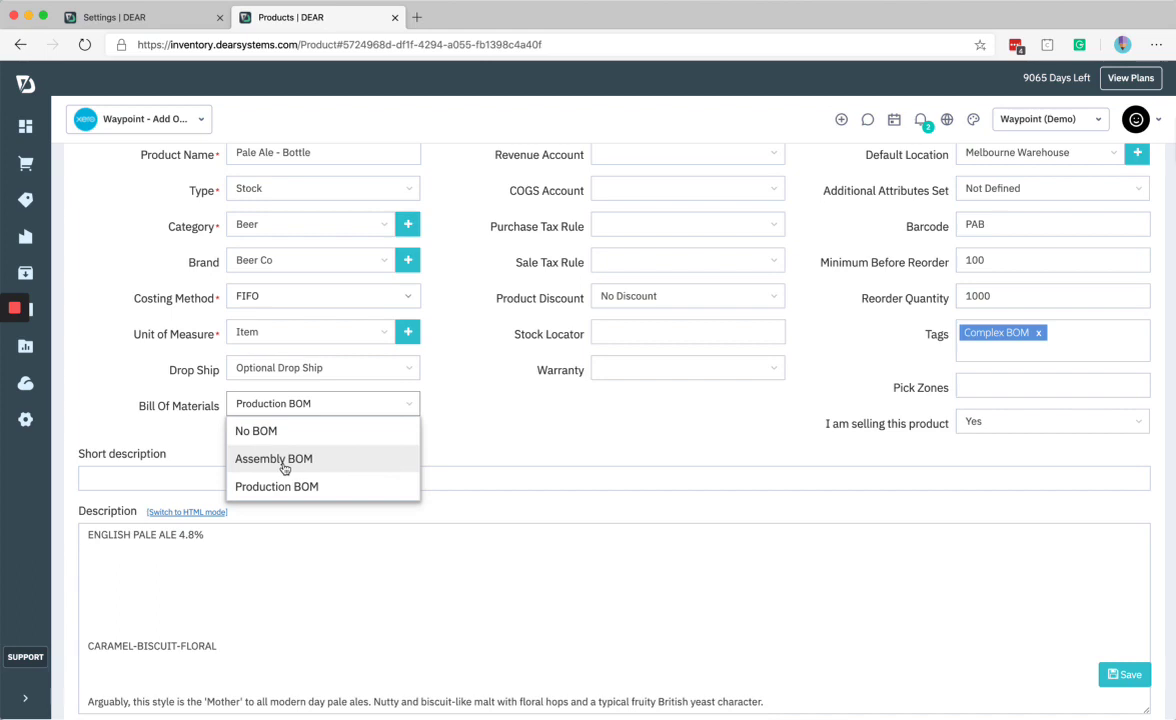
click(505, 438)
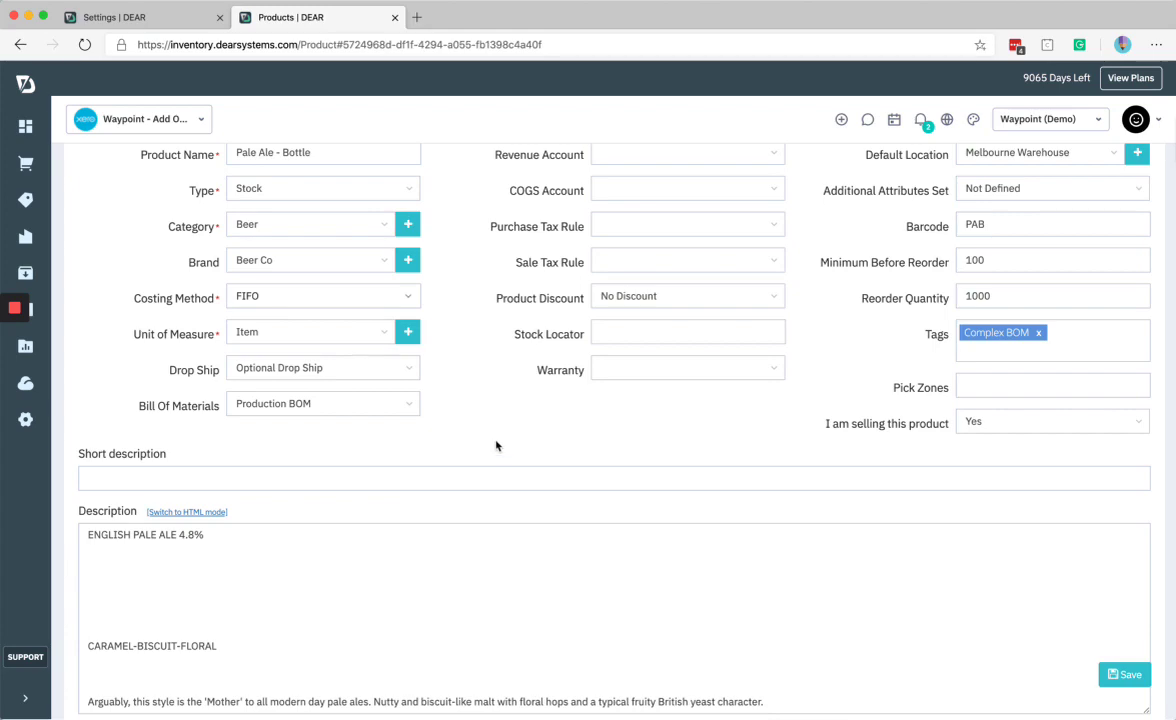
scroll(497, 432, down, 5)
scroll(497, 432, down, 3)
scroll(598, 378, down, 2)
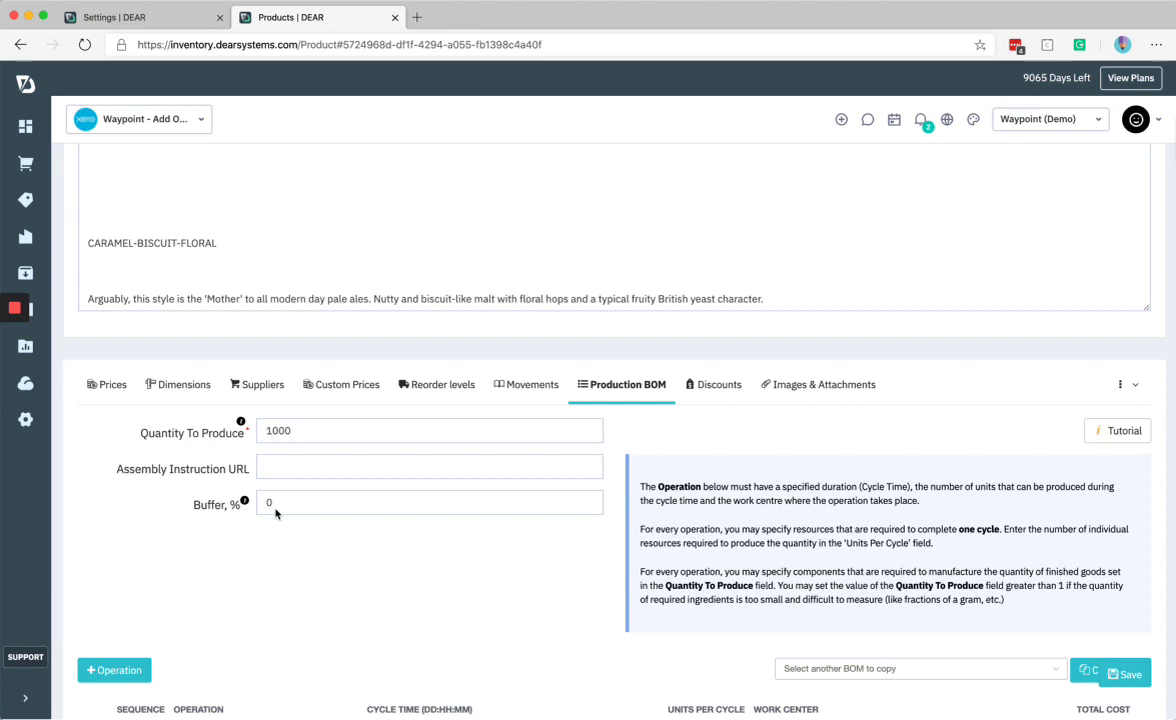
Set the production BOM's buffer to 10 %
click(274, 508)
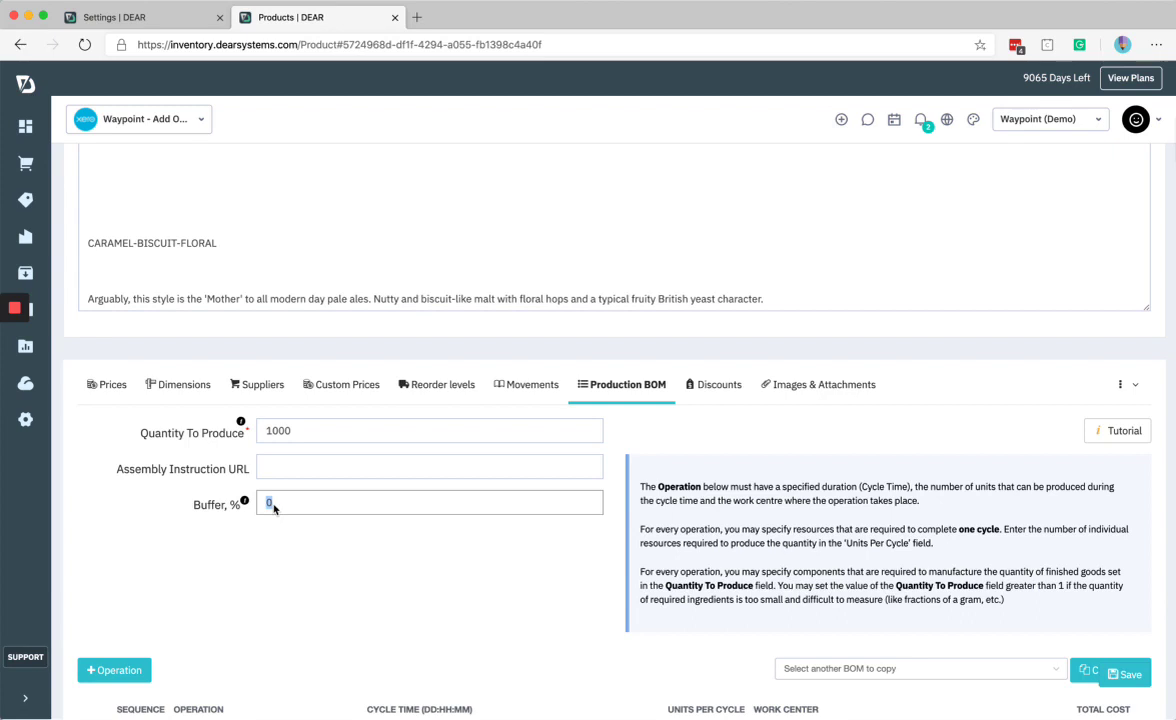
text(10)
click(297, 555)
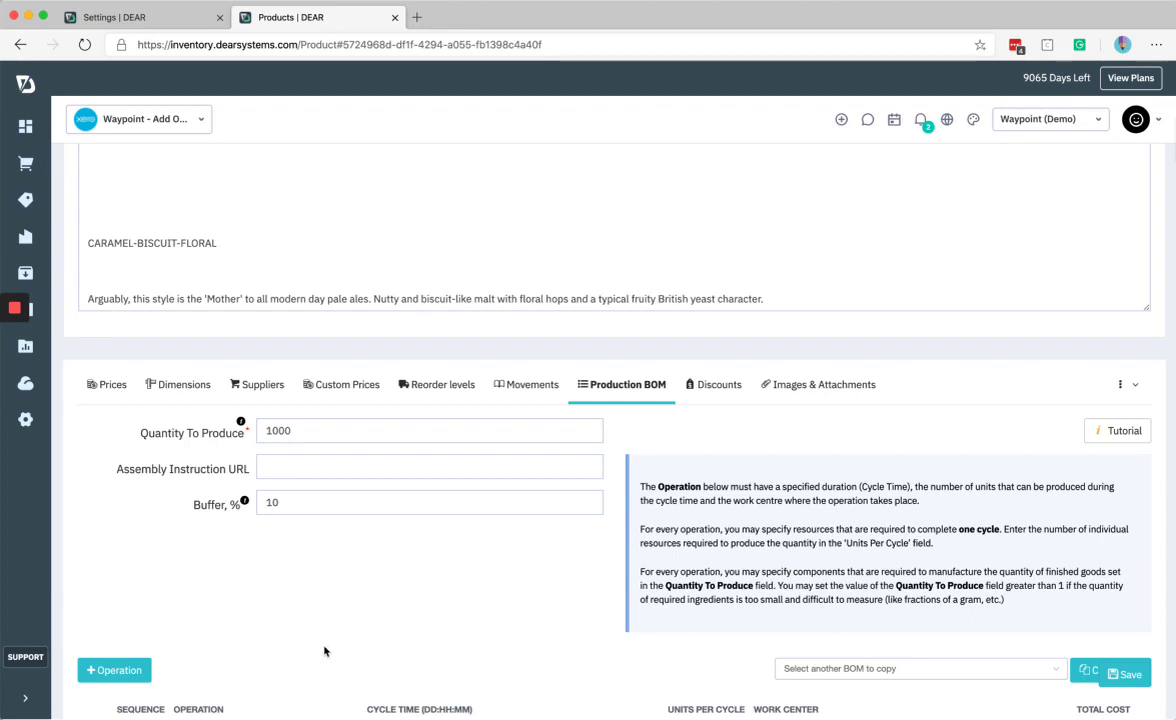
Set the production BOM's buffer back to 0 %
scroll(324, 651, down, 1)
double_click(283, 489)
text(0)
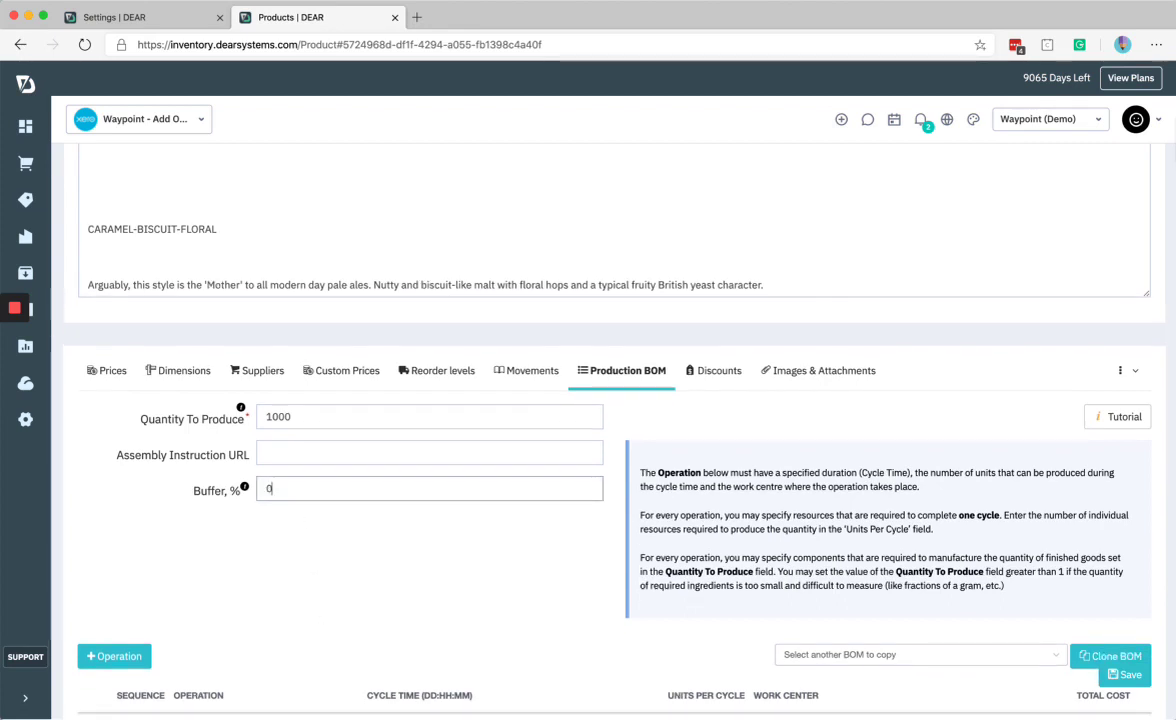
click(283, 555)
Review the production BOM's operations with their cycle times, work centres, components and resources
scroll(289, 560, down, 3)
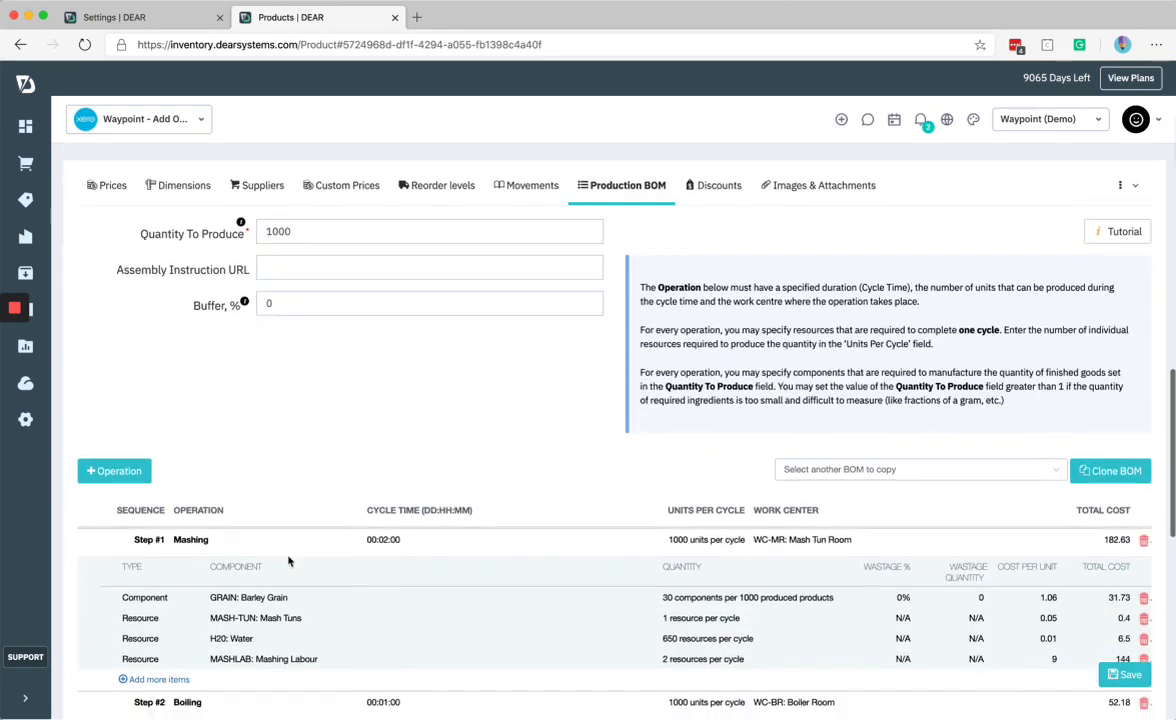
scroll(289, 560, down, 3)
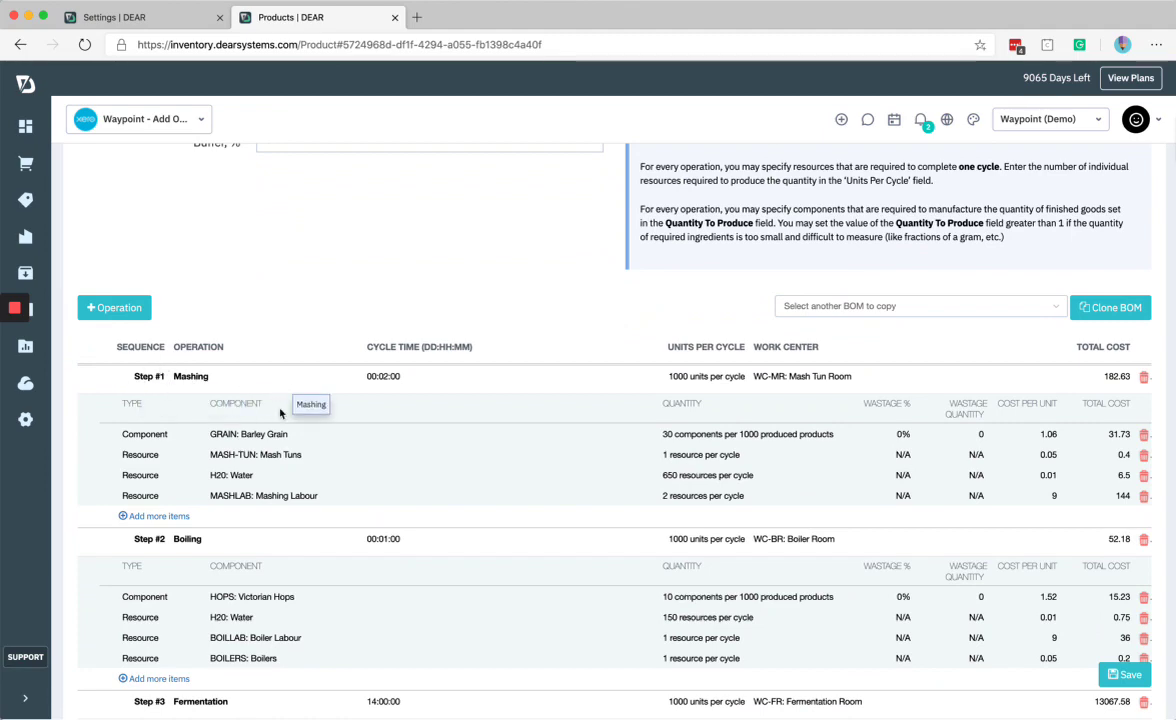
scroll(281, 413, down, 5)
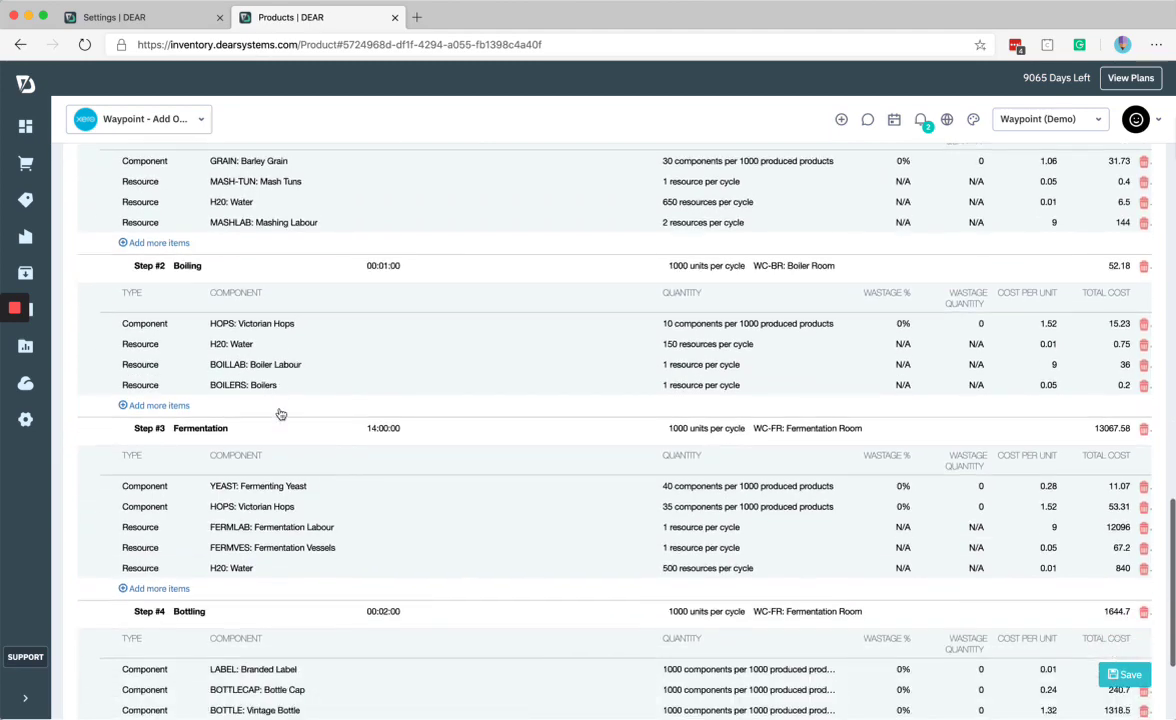
scroll(281, 413, down, 4)
scroll(280, 413, up, 6)
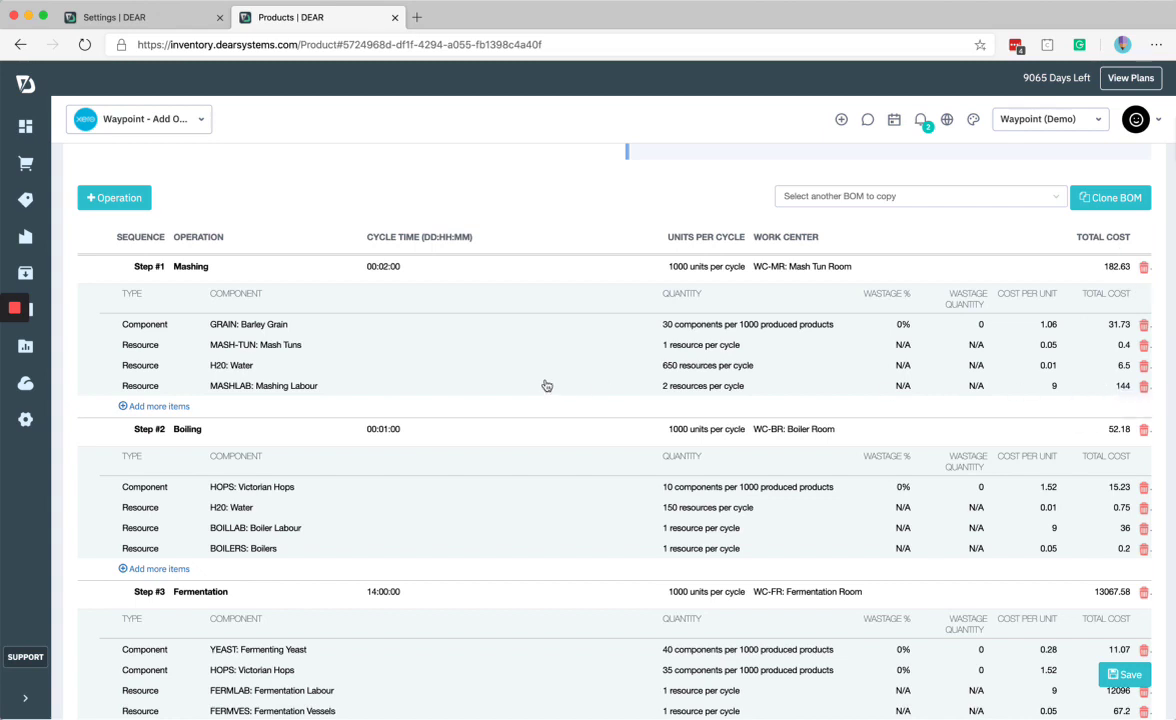
Add a note item reading "You'll need to do this!" to the Mashing operation
click(155, 406)
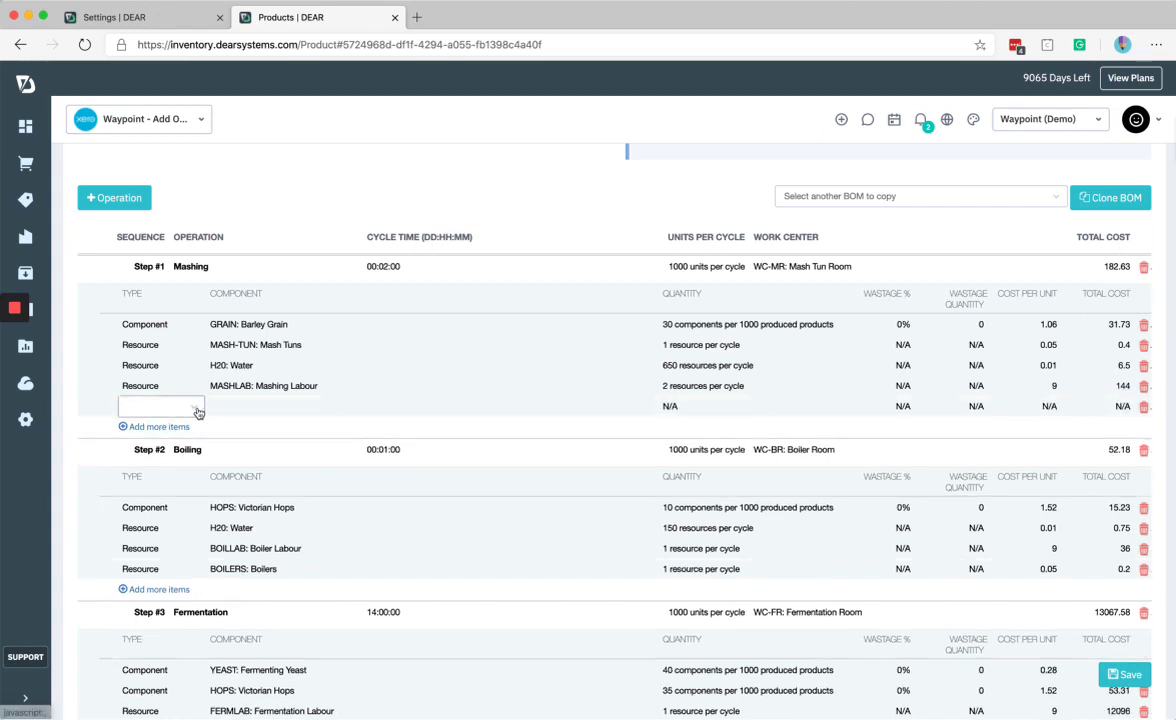
click(198, 413)
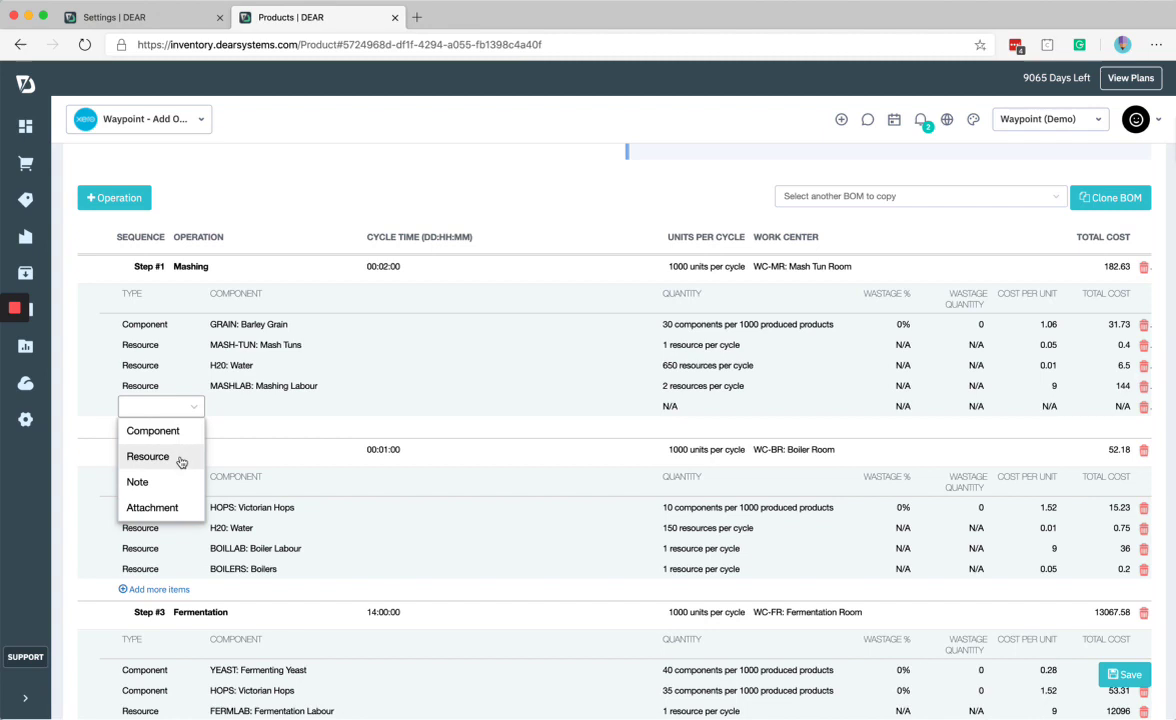
click(160, 484)
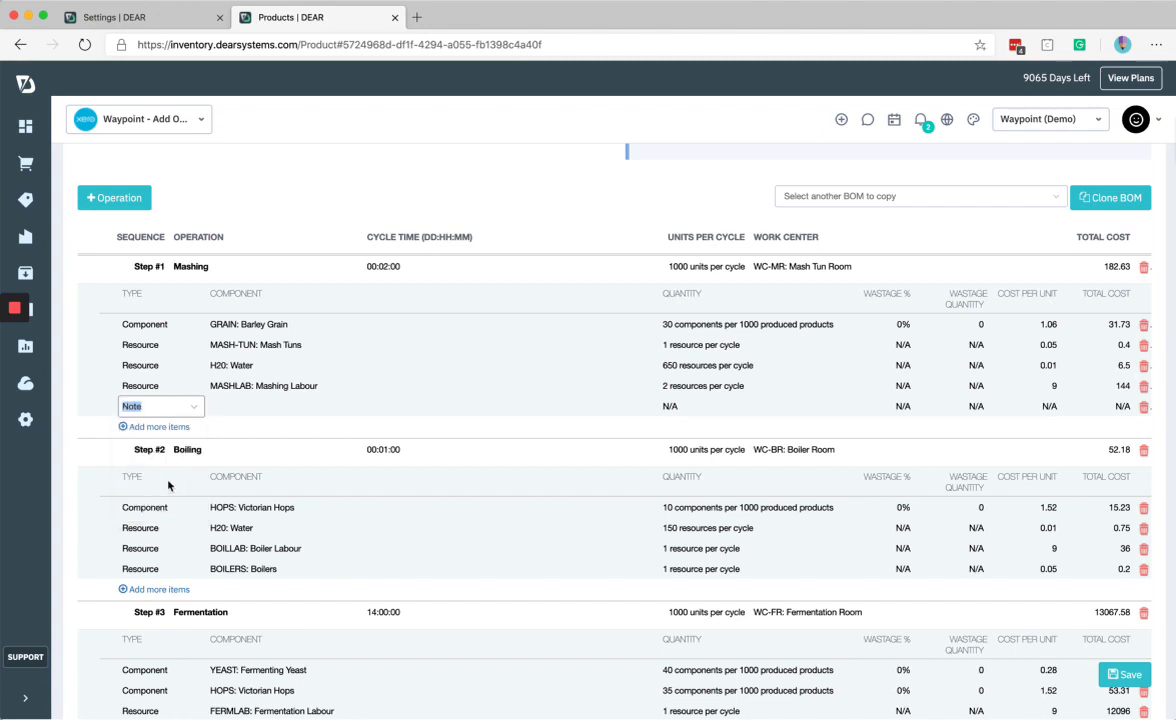
click(235, 410)
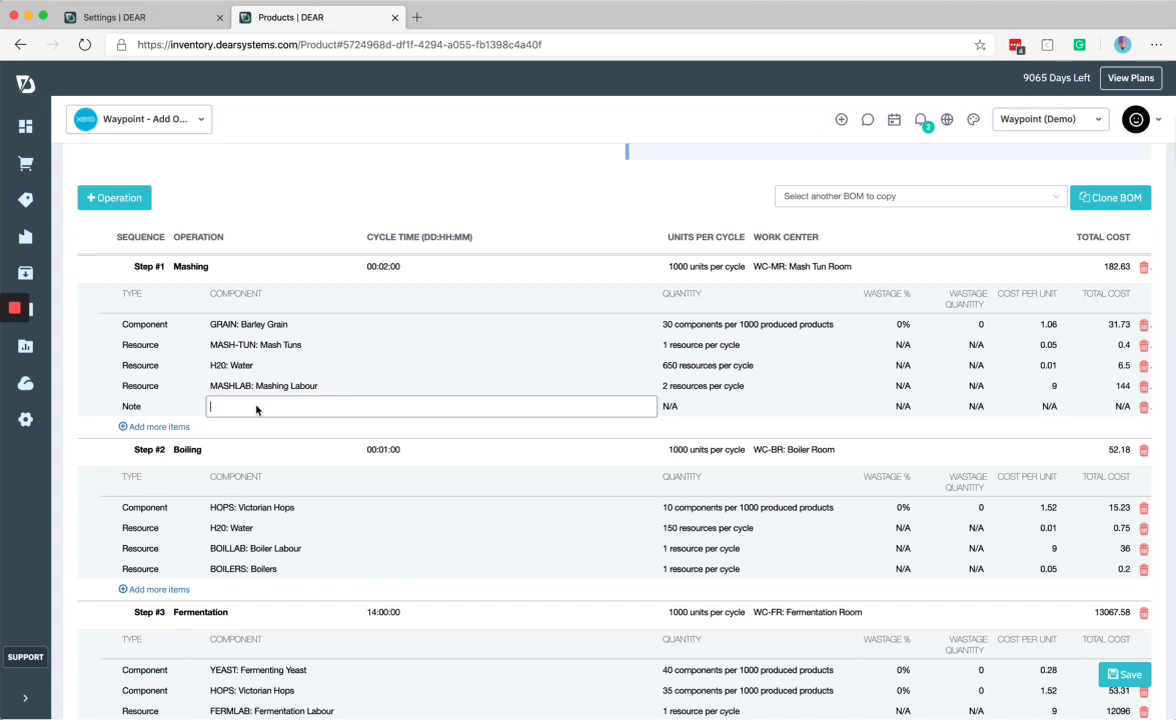
text(You'll need to do this)
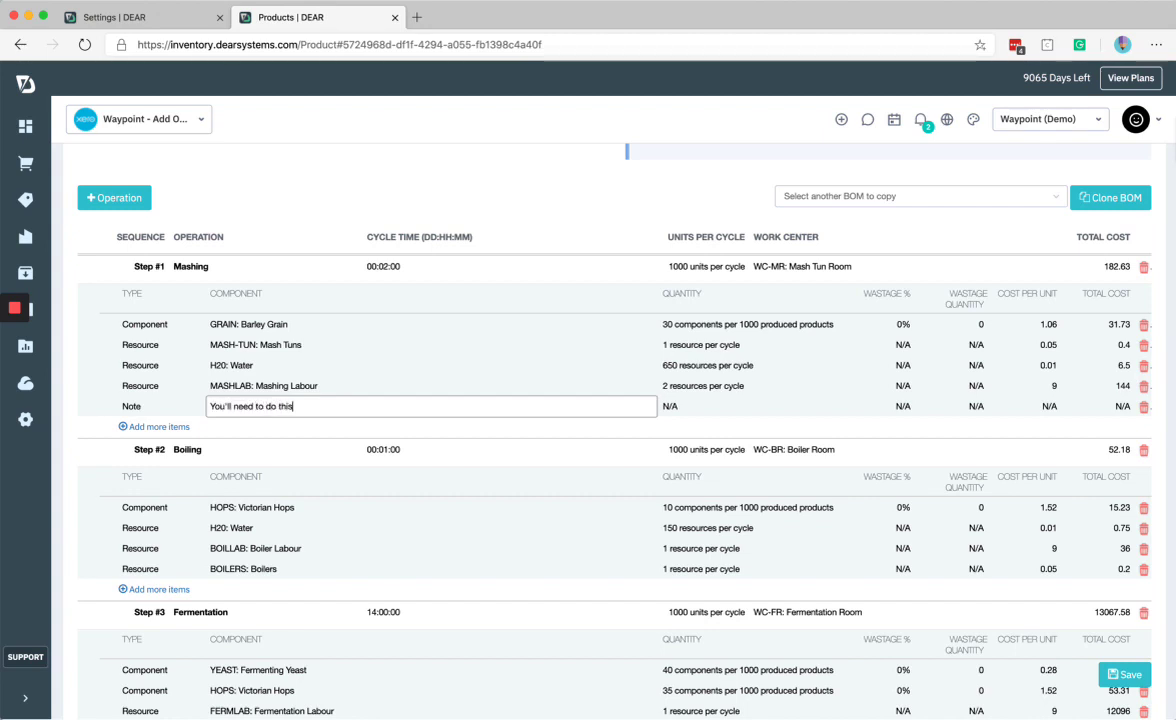
text(!)
Add an attachment item to the Mashing operation, and delete it together with the note item
click(135, 426)
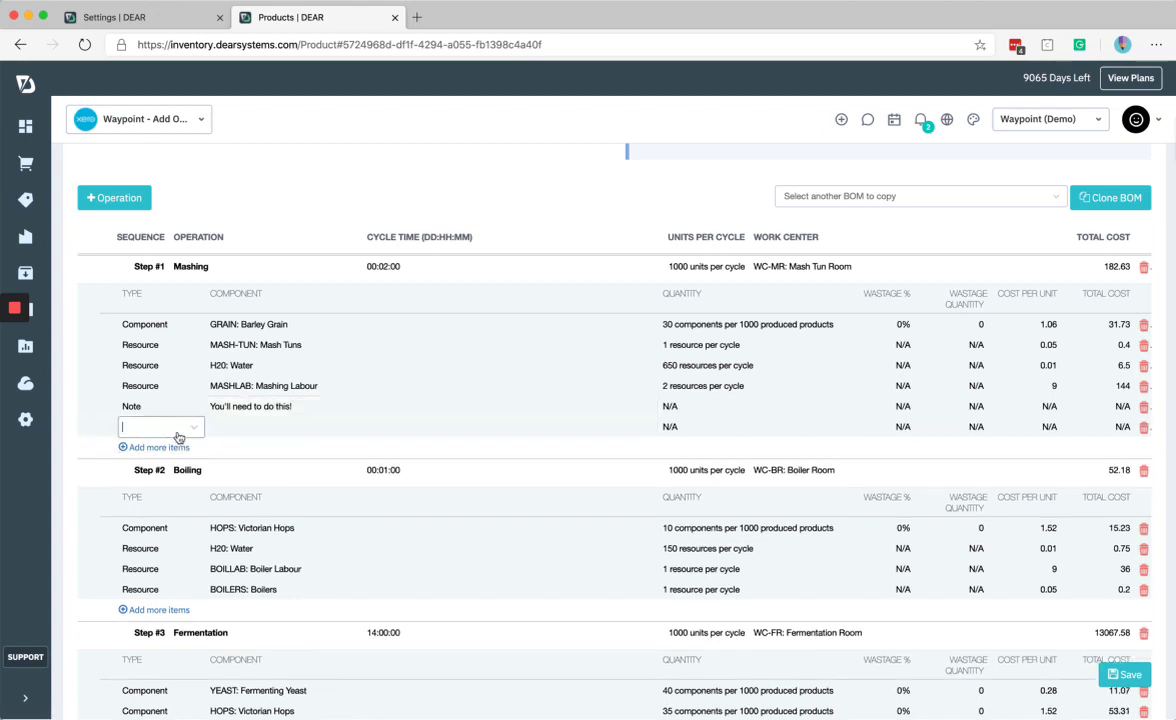
click(198, 429)
click(170, 527)
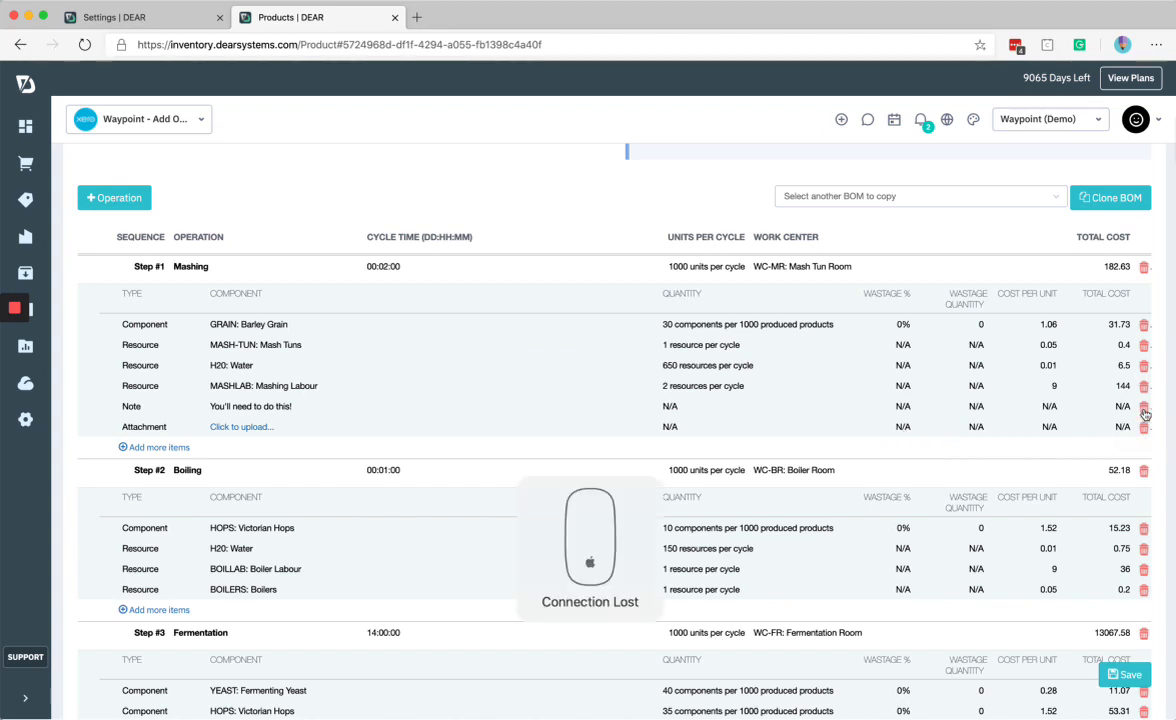
click(1145, 413)
click(1144, 412)
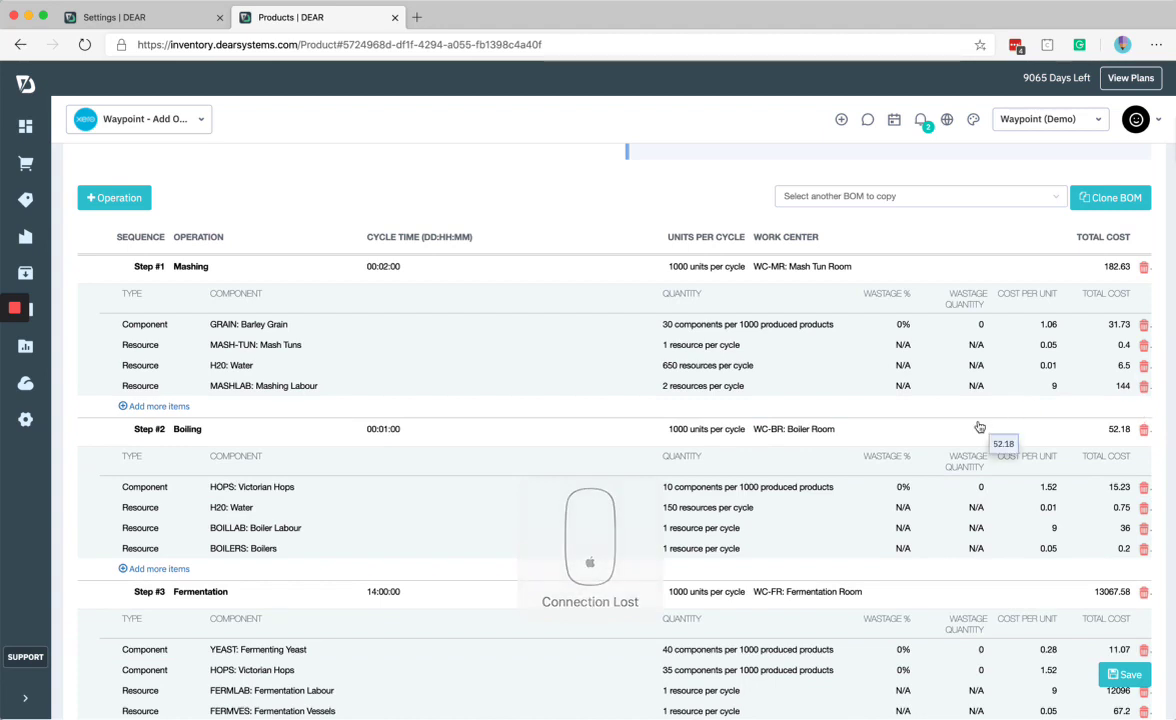
Check the list of other BOMs that can be cloned into this product, without choosing one
click(1056, 202)
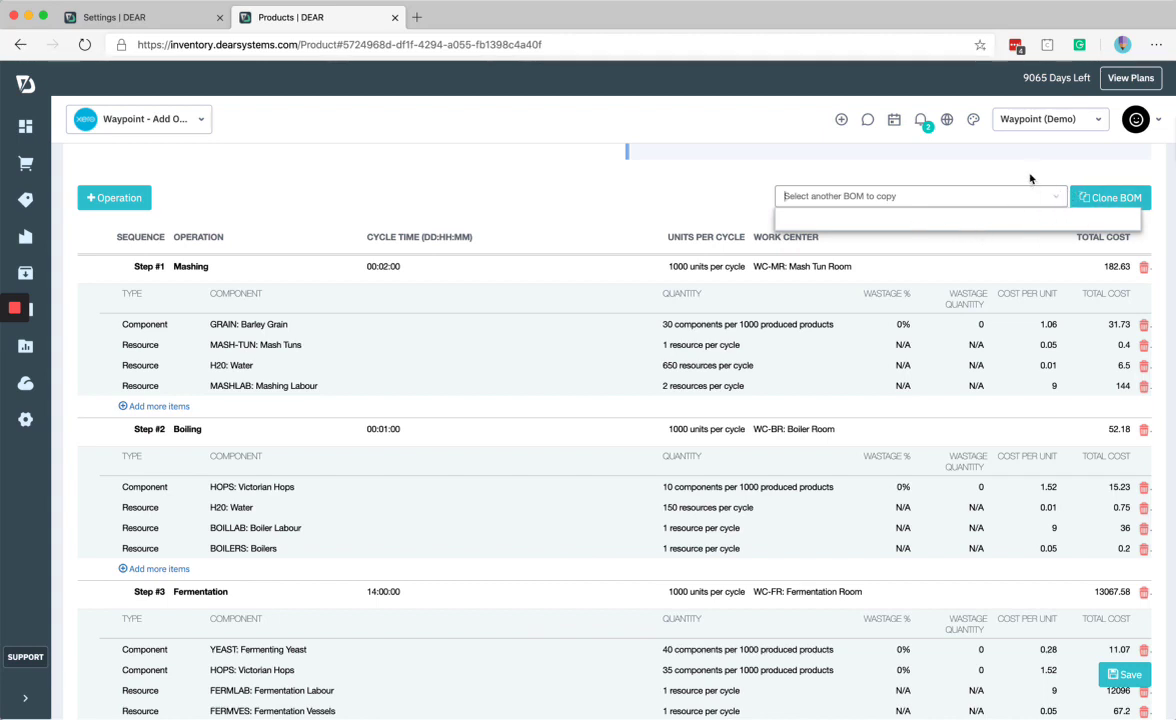
click(948, 168)
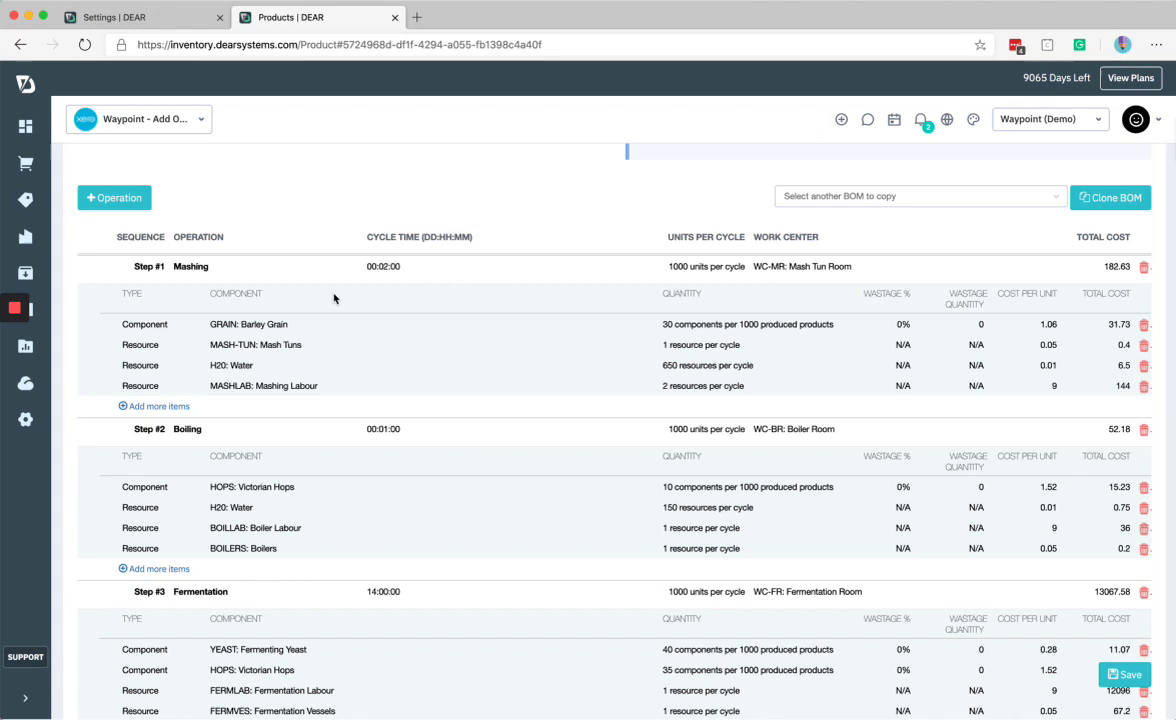
Set the Boiling operation's sequence number to 1
click(180, 266)
click(190, 266)
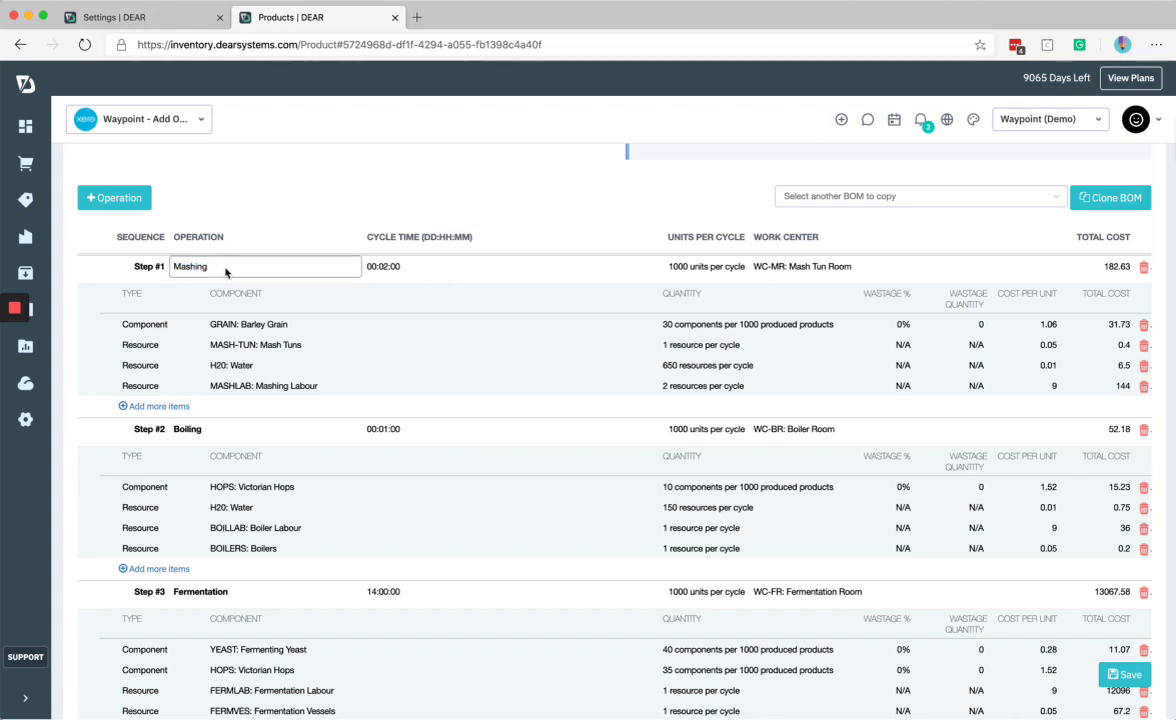
click(145, 266)
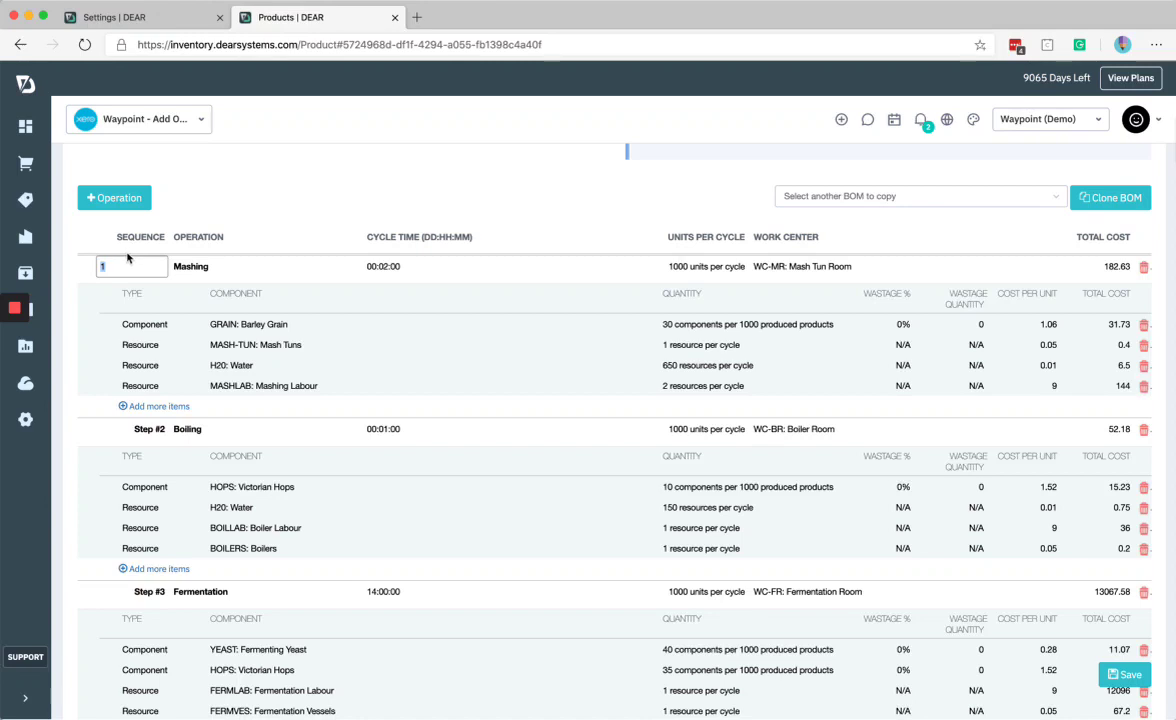
click(145, 429)
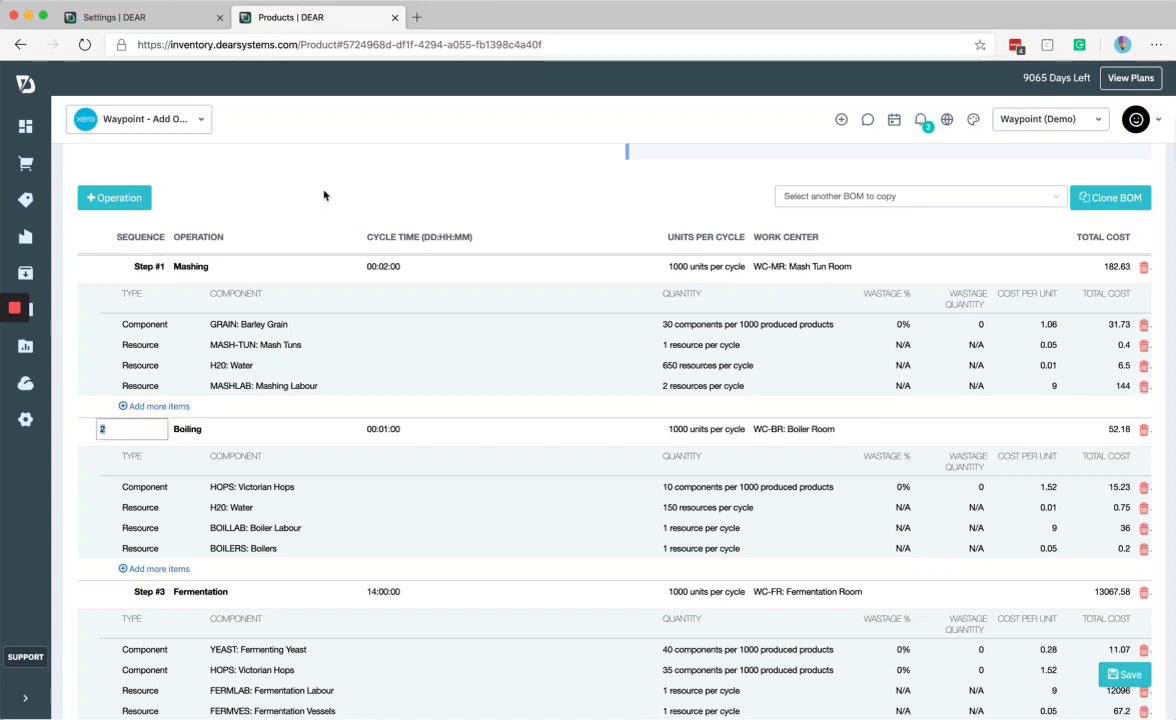
text(1)
key(Return)
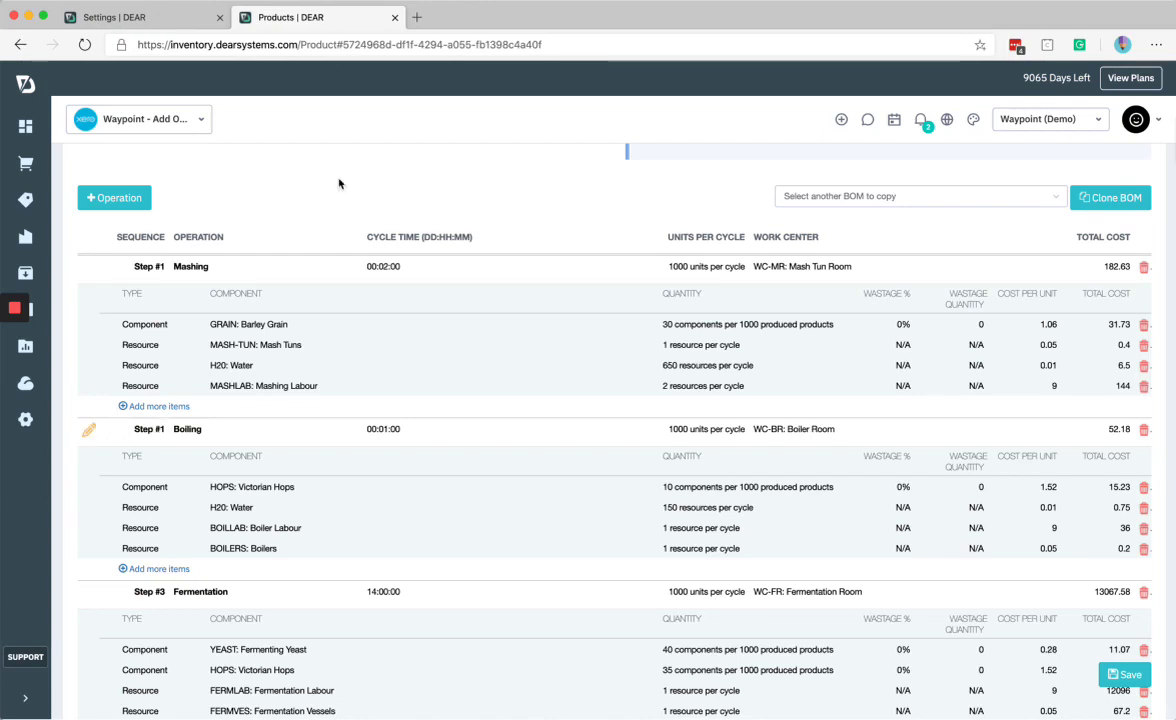
Set the Boiling operation's sequence number back to 2
click(157, 436)
text(2)
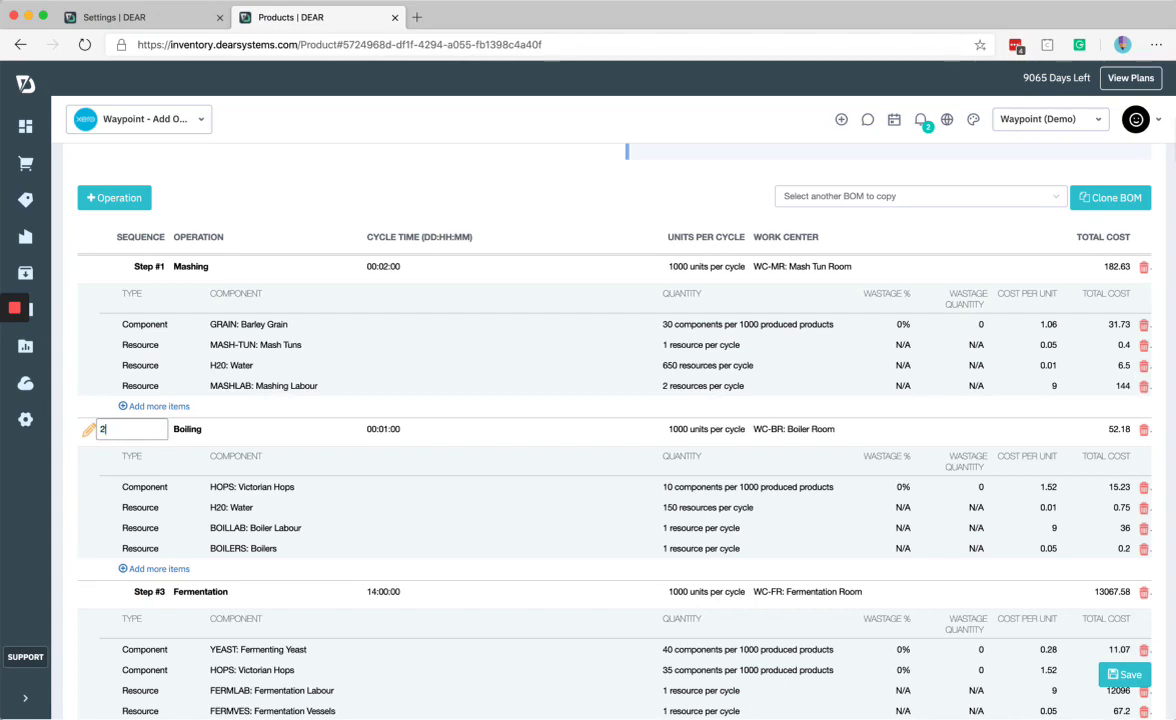
click(285, 198)
Review the complete sequence of operations from Mashing to Bottling, including their items and costs
scroll(534, 530, down, 2)
scroll(534, 530, down, 5)
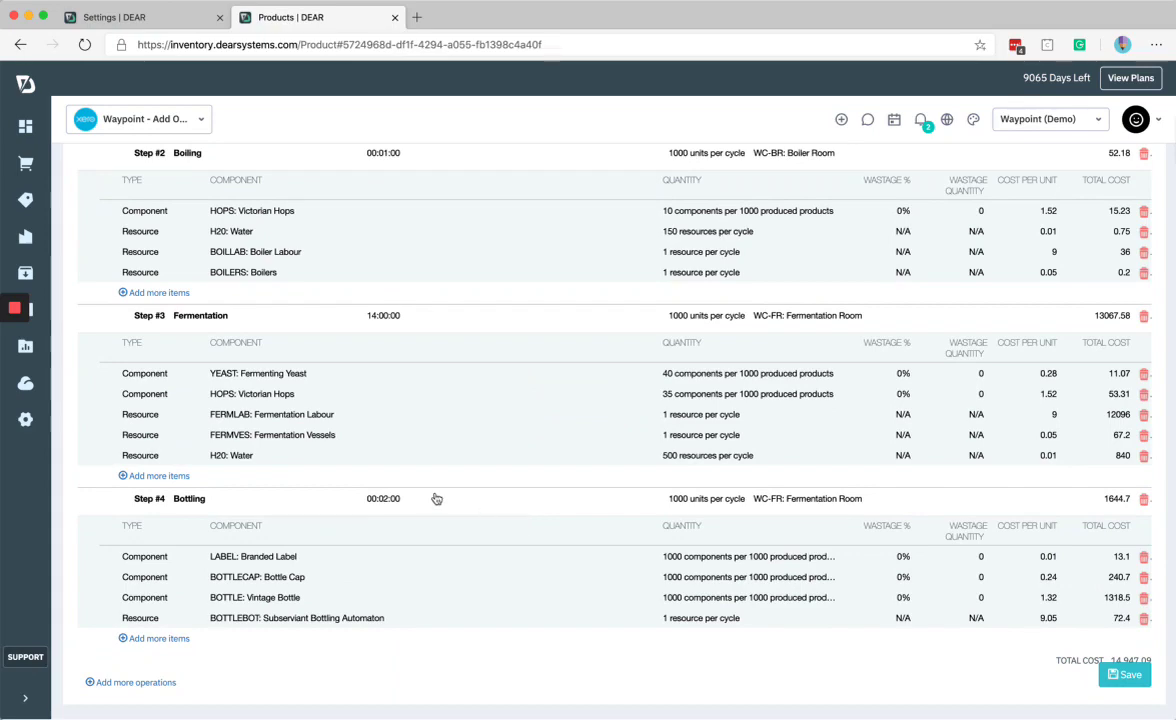
scroll(407, 483, up, 3)
scroll(407, 483, up, 2)
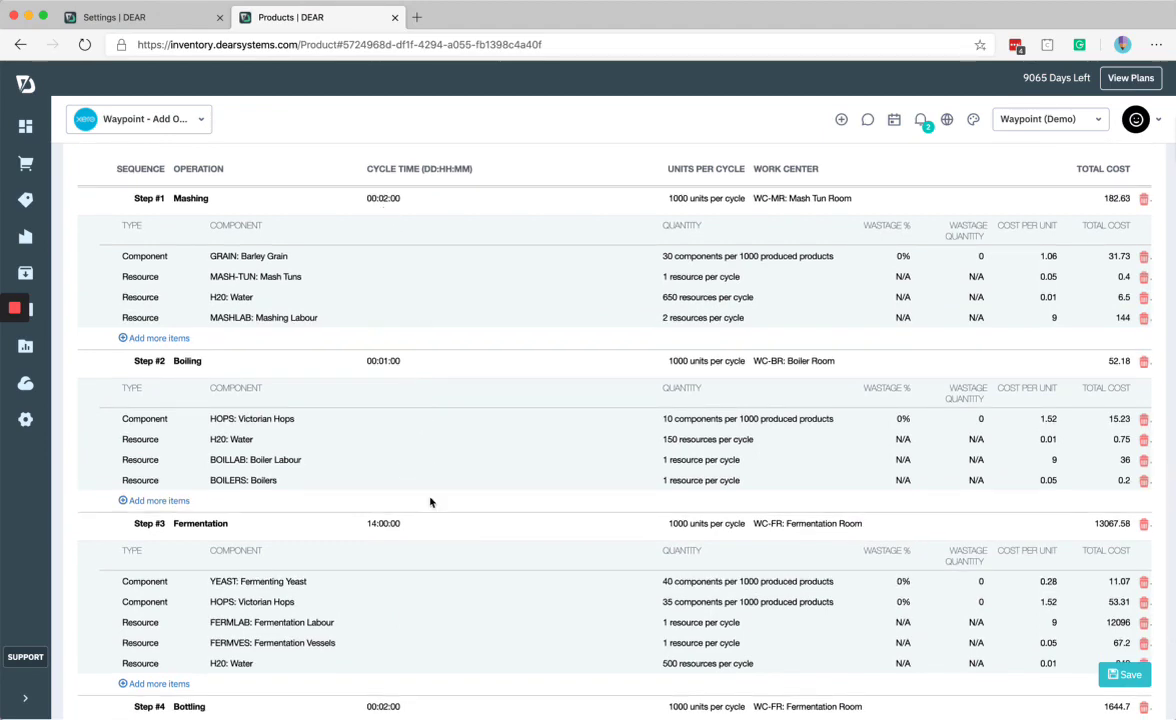
scroll(386, 533, down, 4)
scroll(386, 533, down, 1)
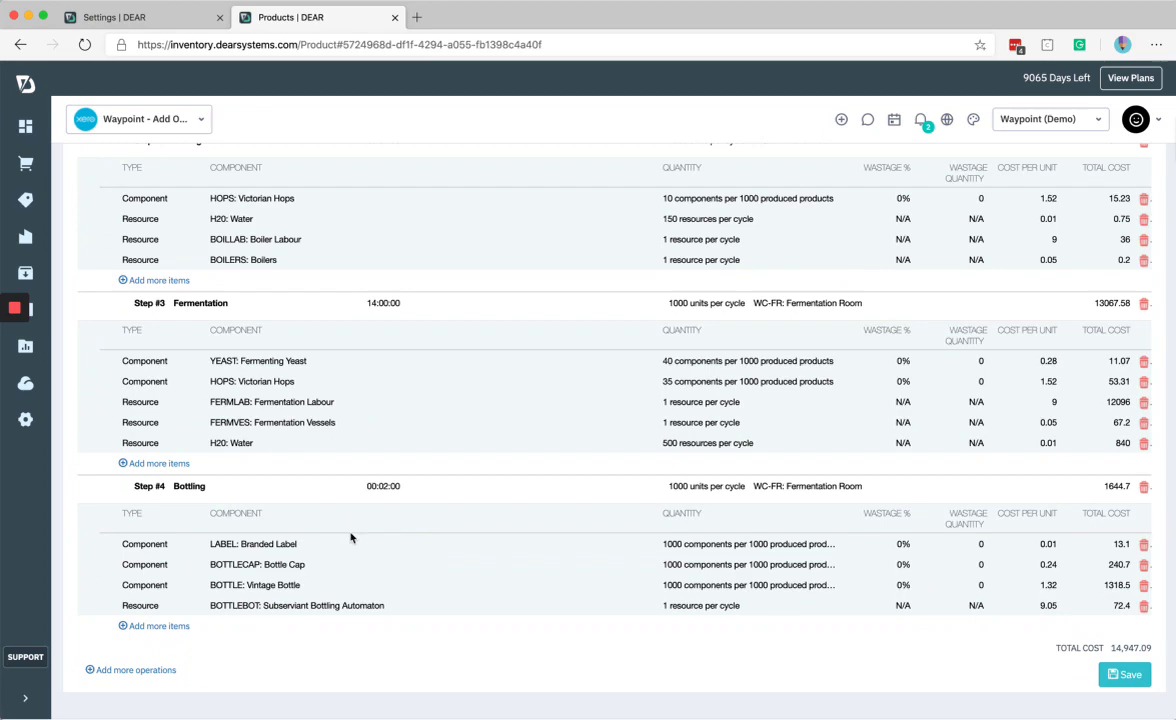
scroll(350, 538, up, 9)
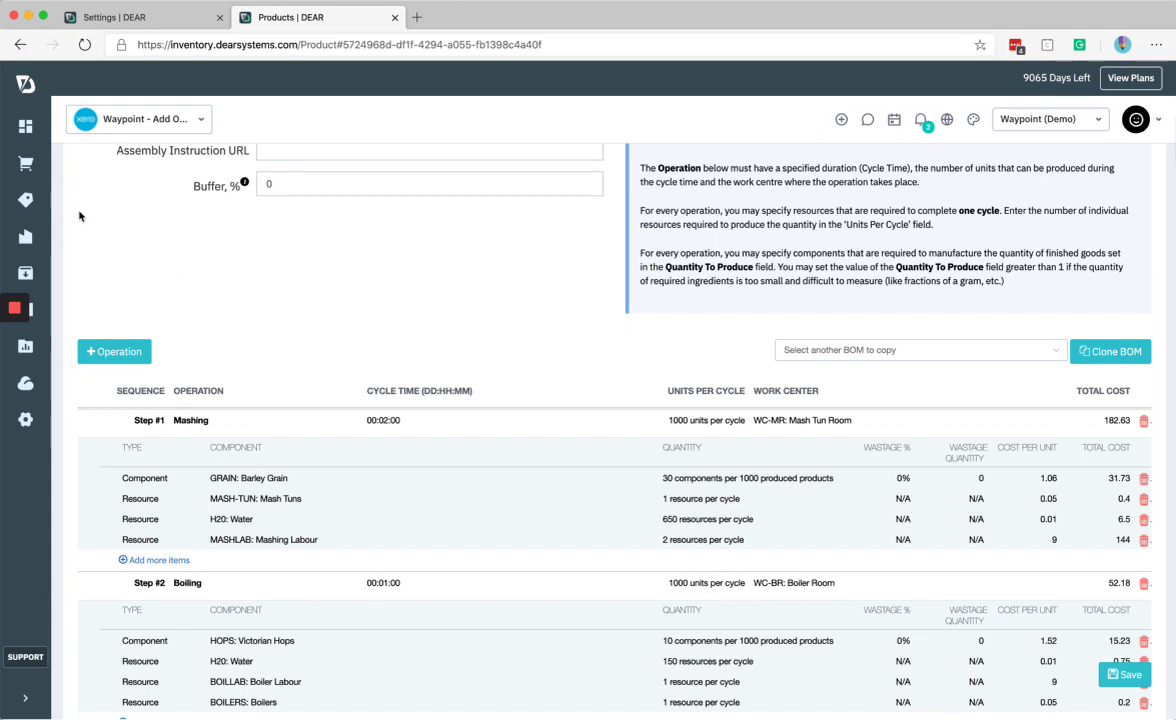
Start a new production order for PAB: Pale Ale - Bottle with Production Facility as the shop floor
mouse_move(35, 240)
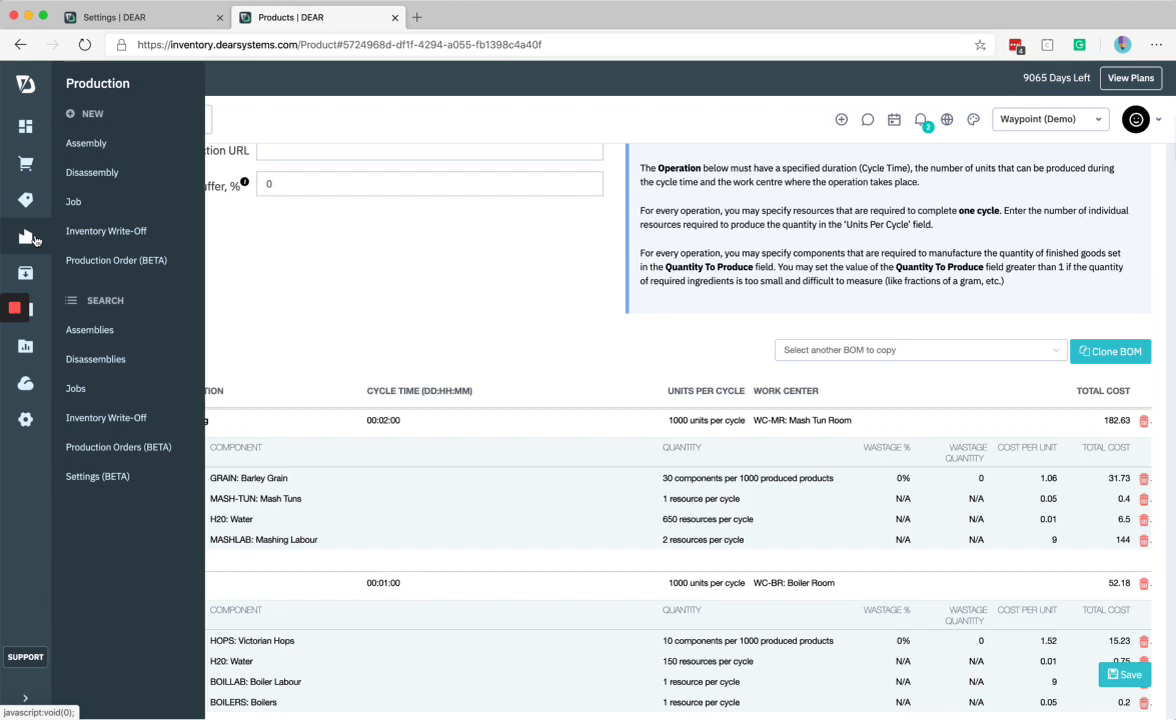
click(112, 261)
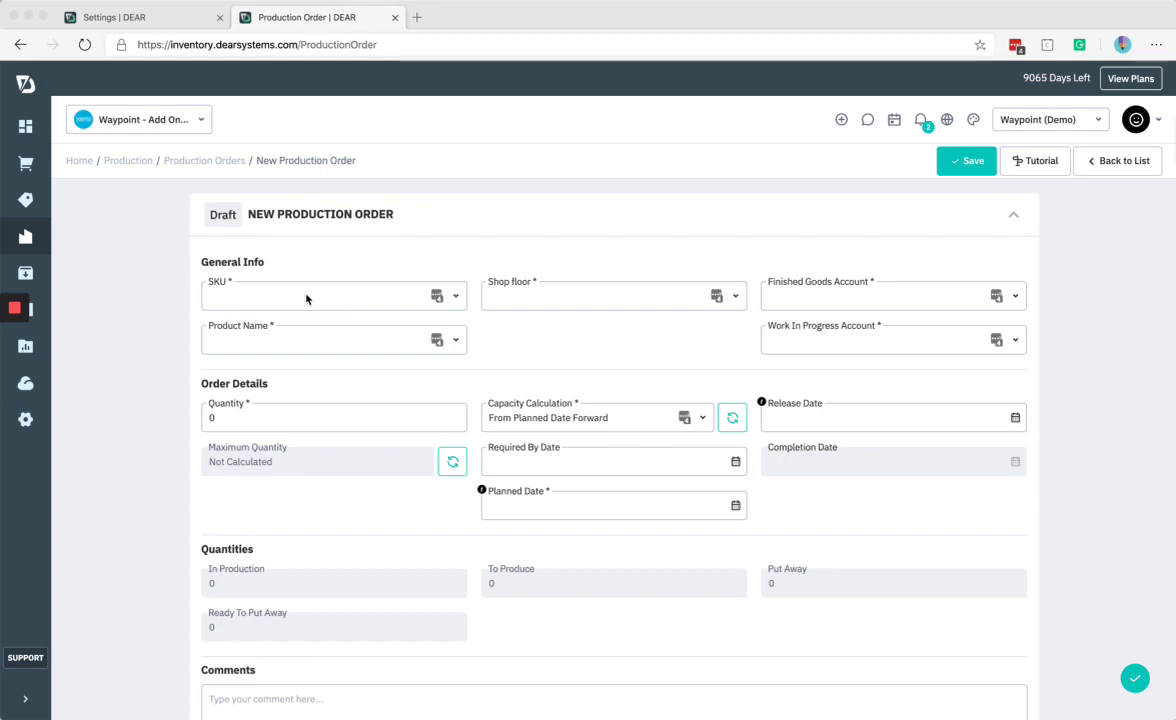
click(458, 298)
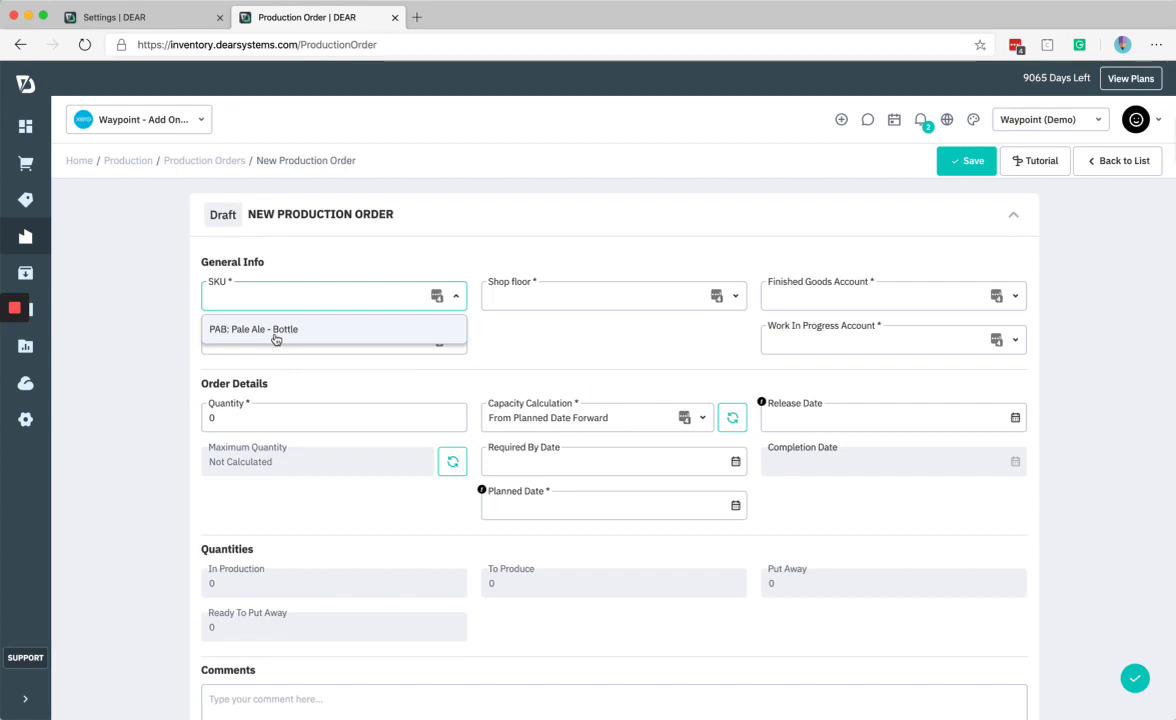
click(276, 333)
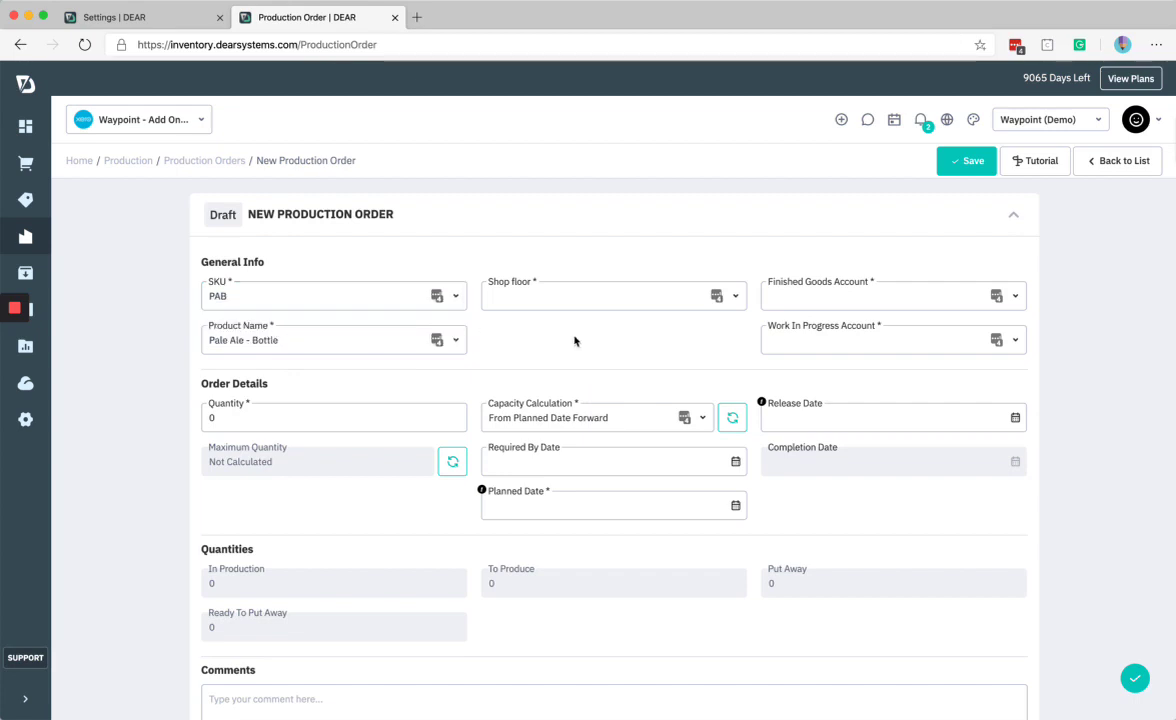
click(736, 297)
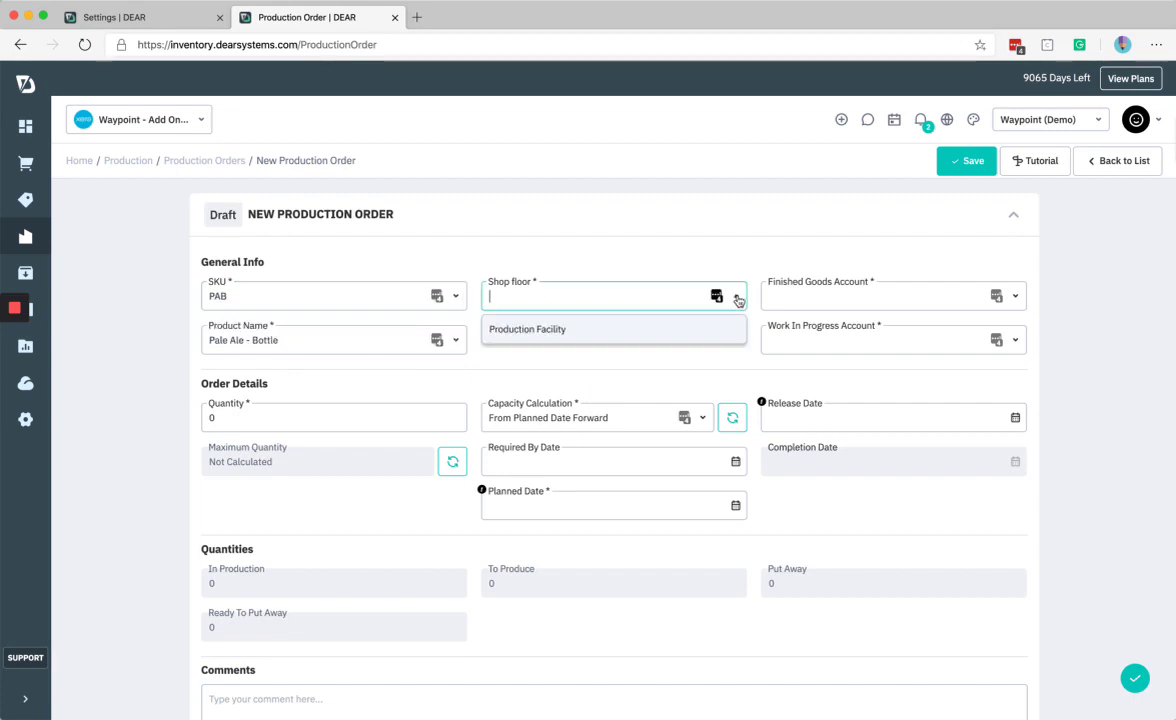
click(519, 341)
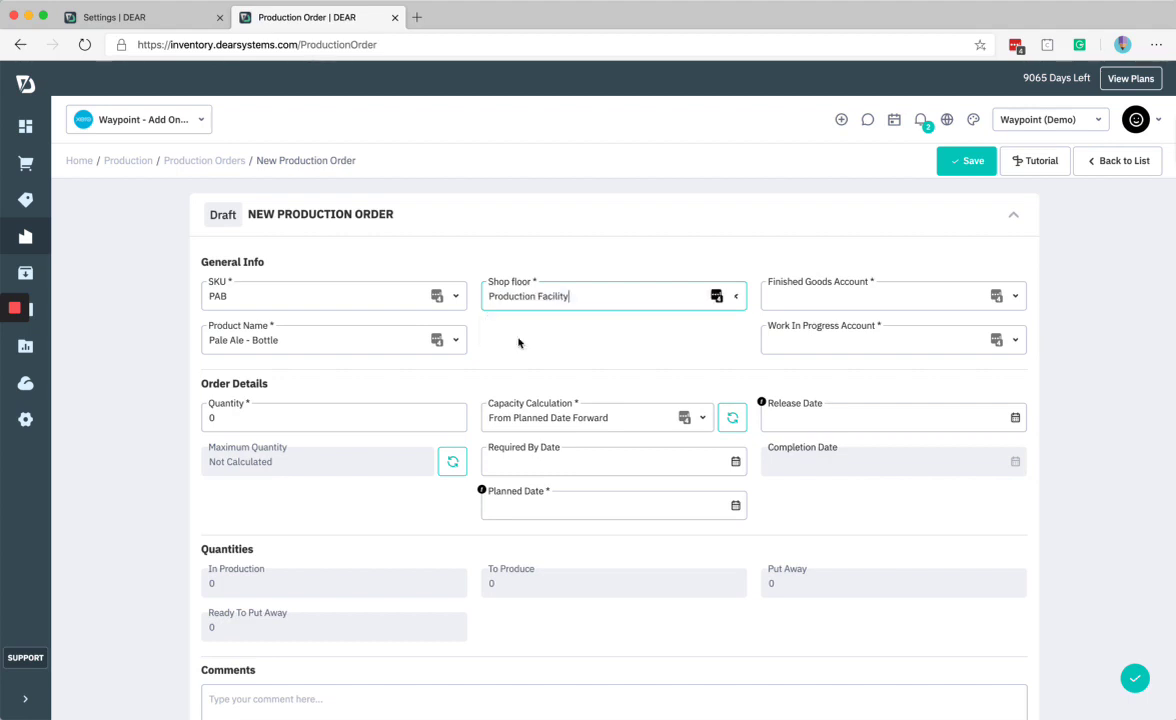
Set both the finished goods account and the work in progress account to 123: Inventory account DEAR
click(1018, 300)
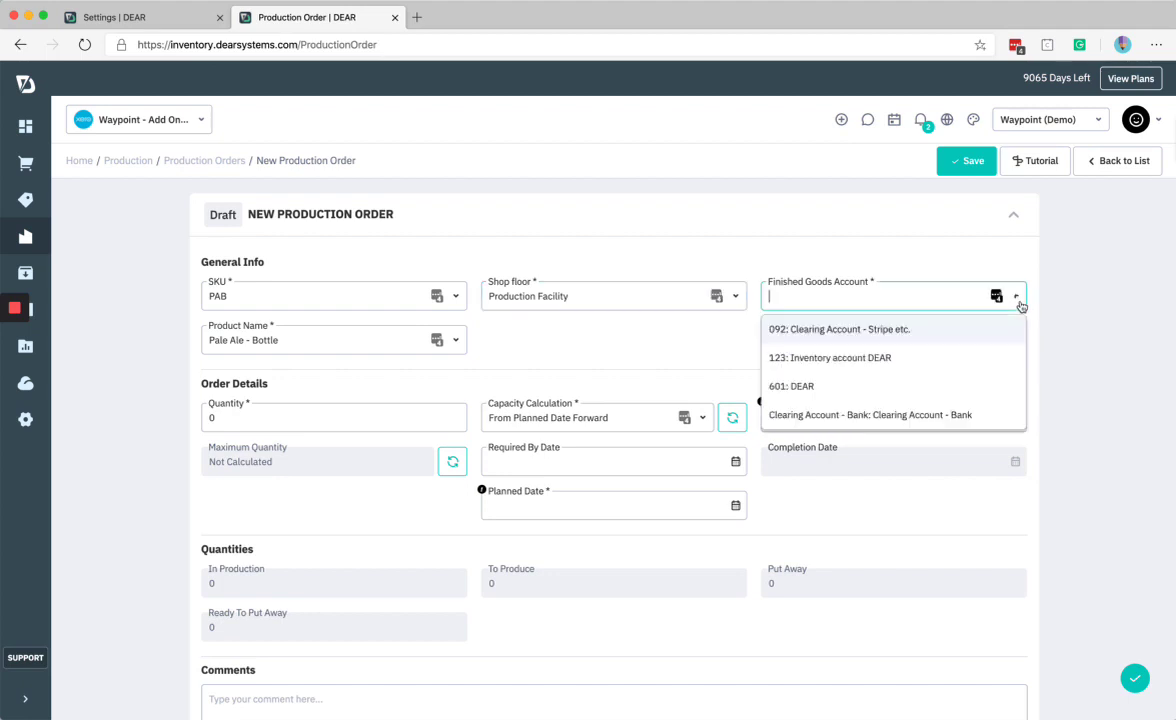
click(879, 358)
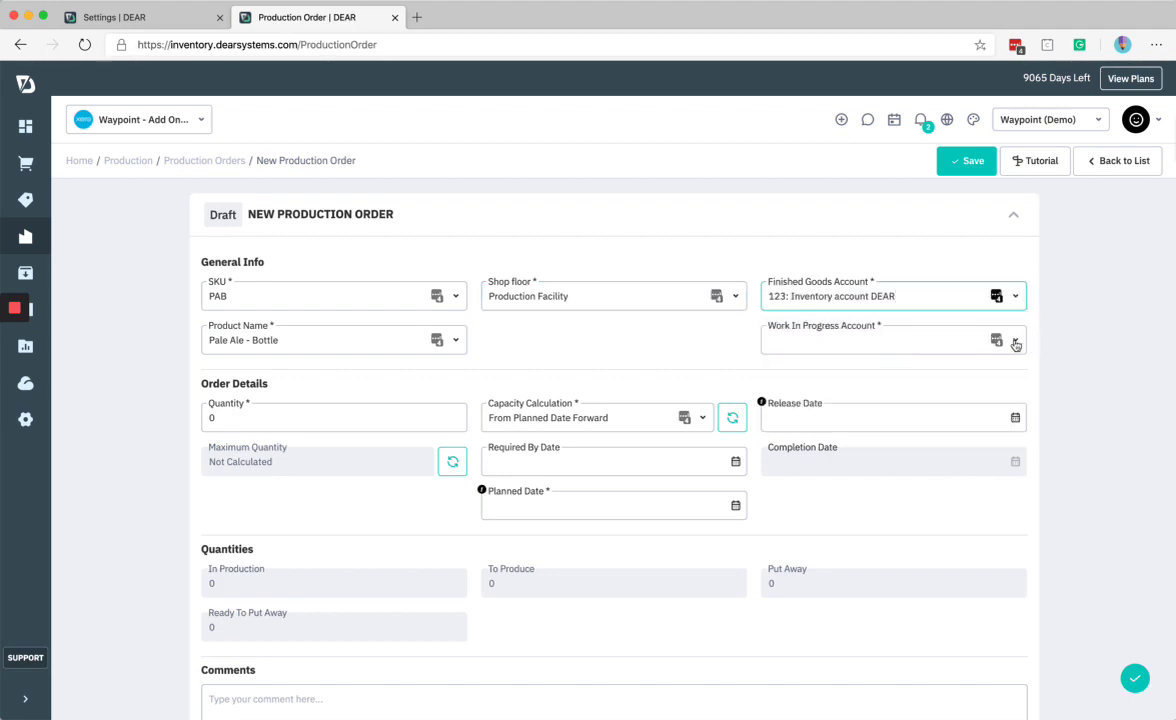
click(1016, 340)
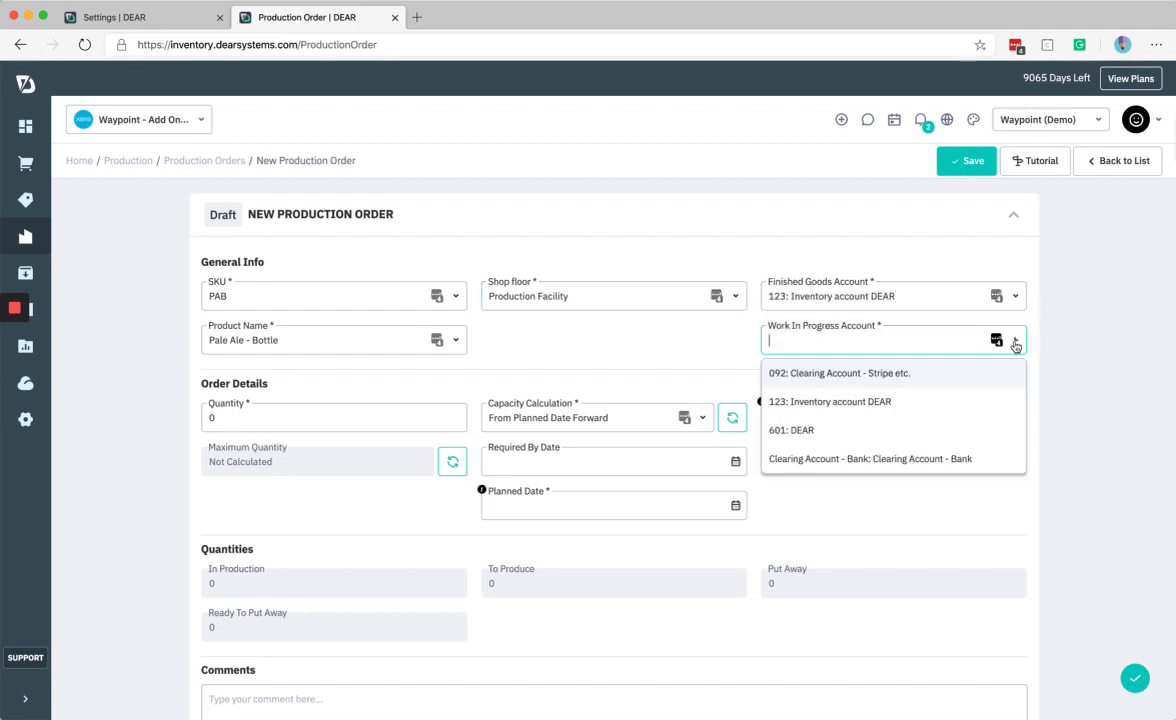
click(875, 405)
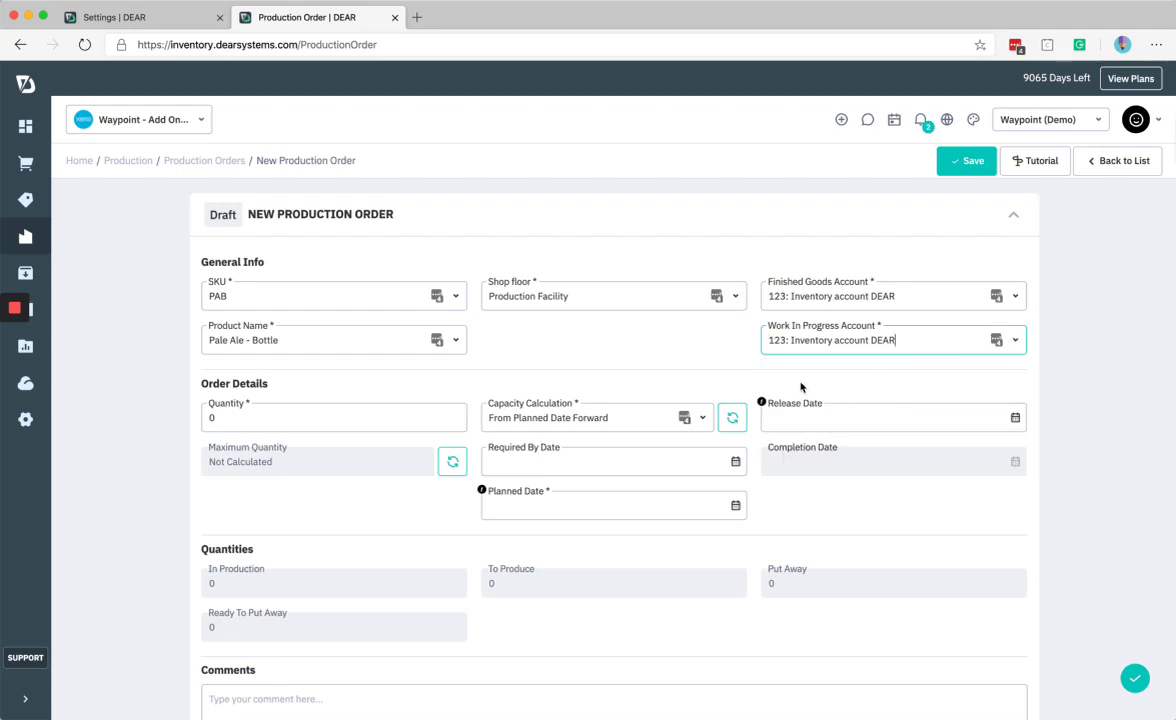
Set the order quantity to 1000 and calculate the maximum quantity that can be produced
click(303, 421)
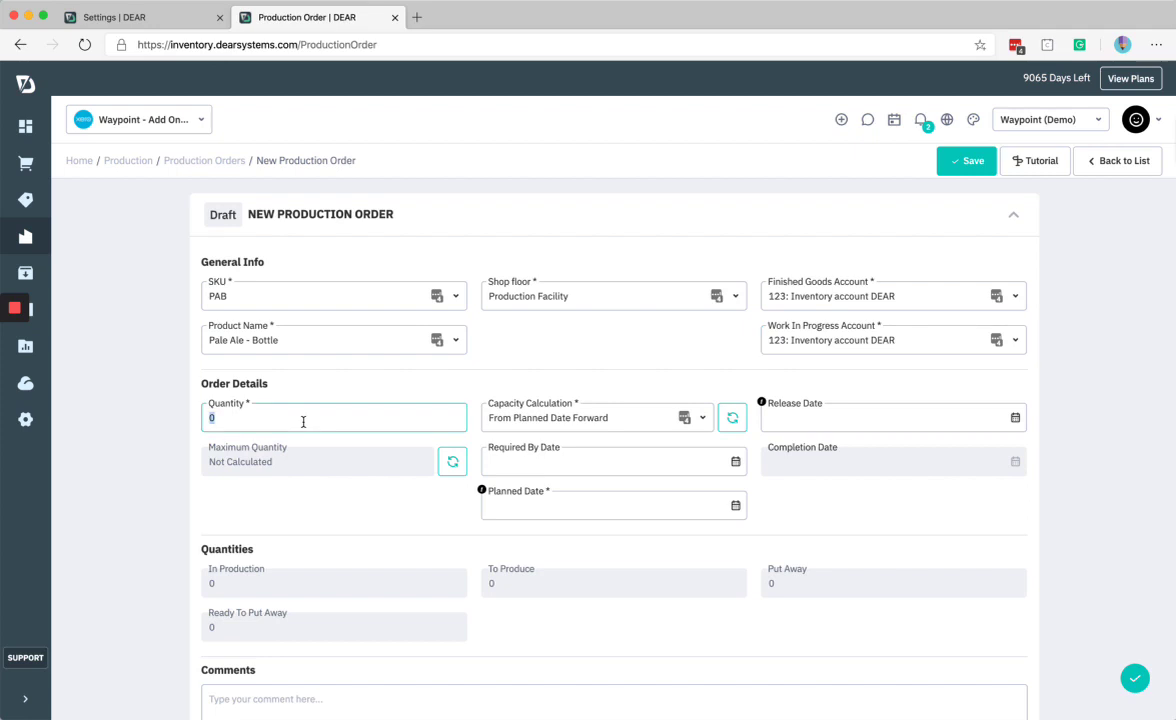
text(1000)
click(455, 462)
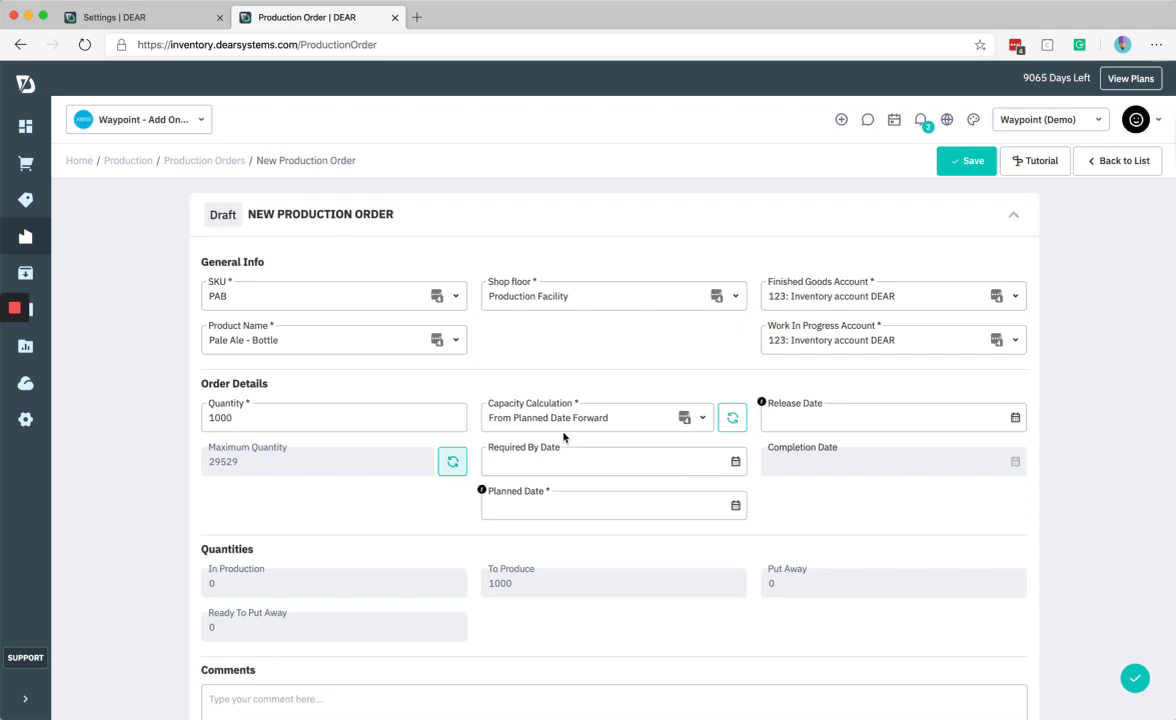
Schedule the order with planned date 10/02/2020 and capacity calculation From Required By Date Backward, required by 29/02/2020
click(735, 505)
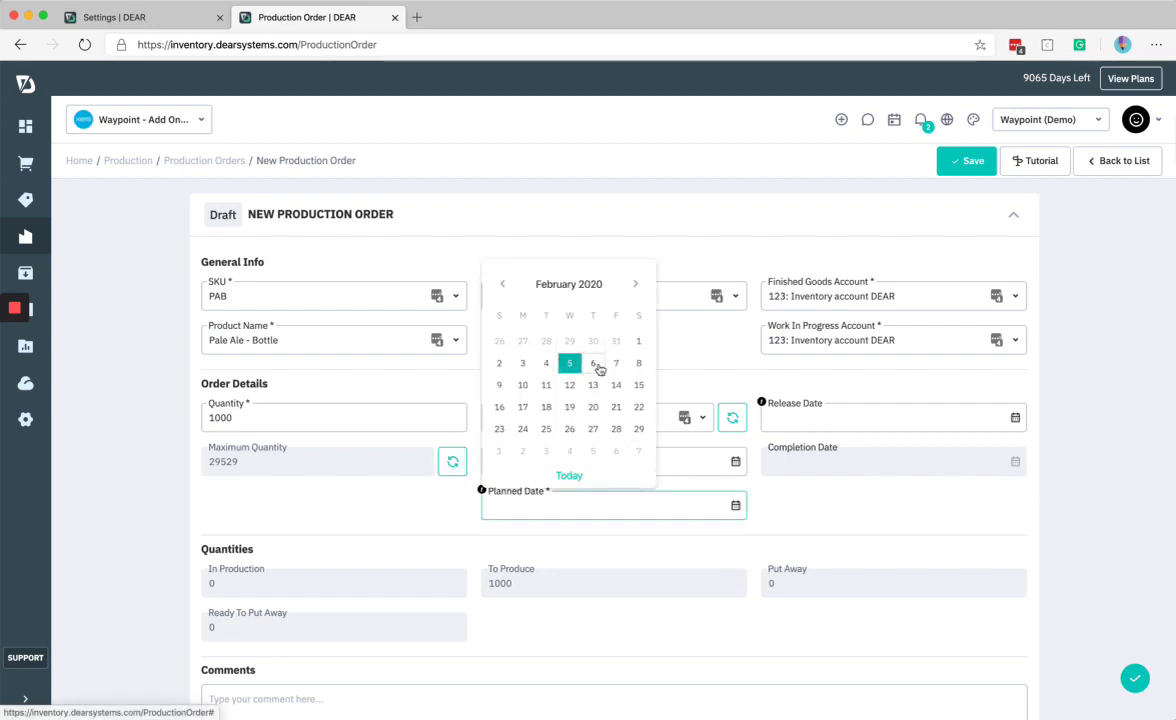
click(523, 385)
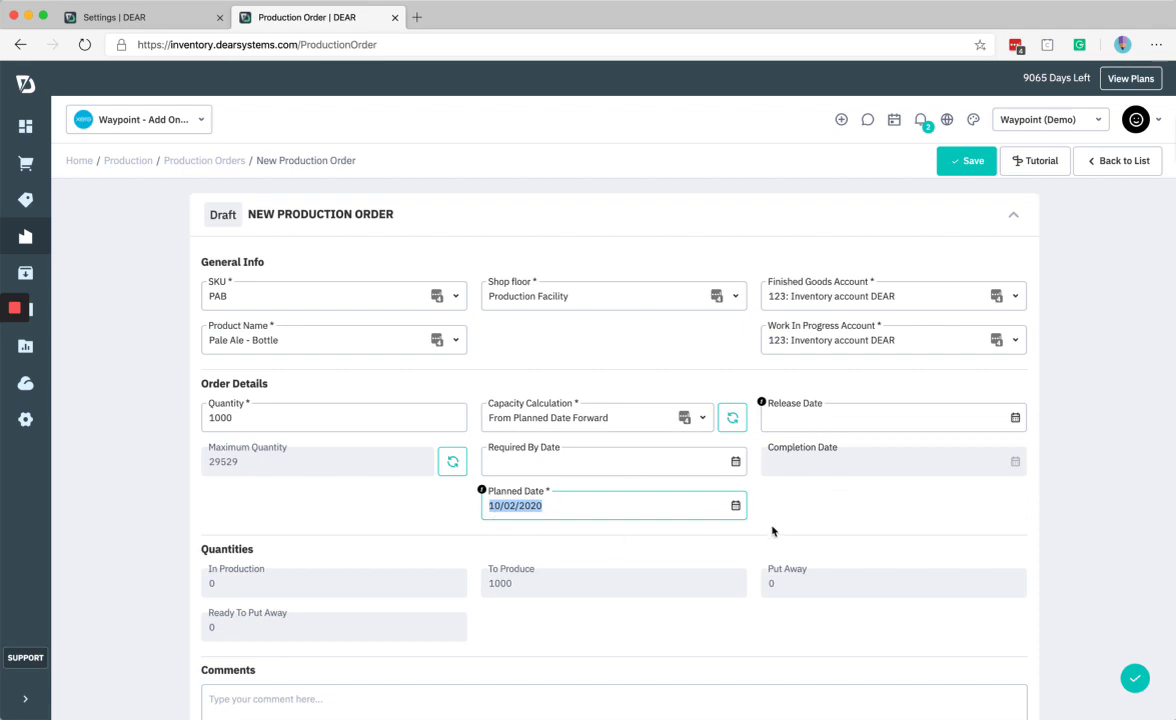
click(702, 420)
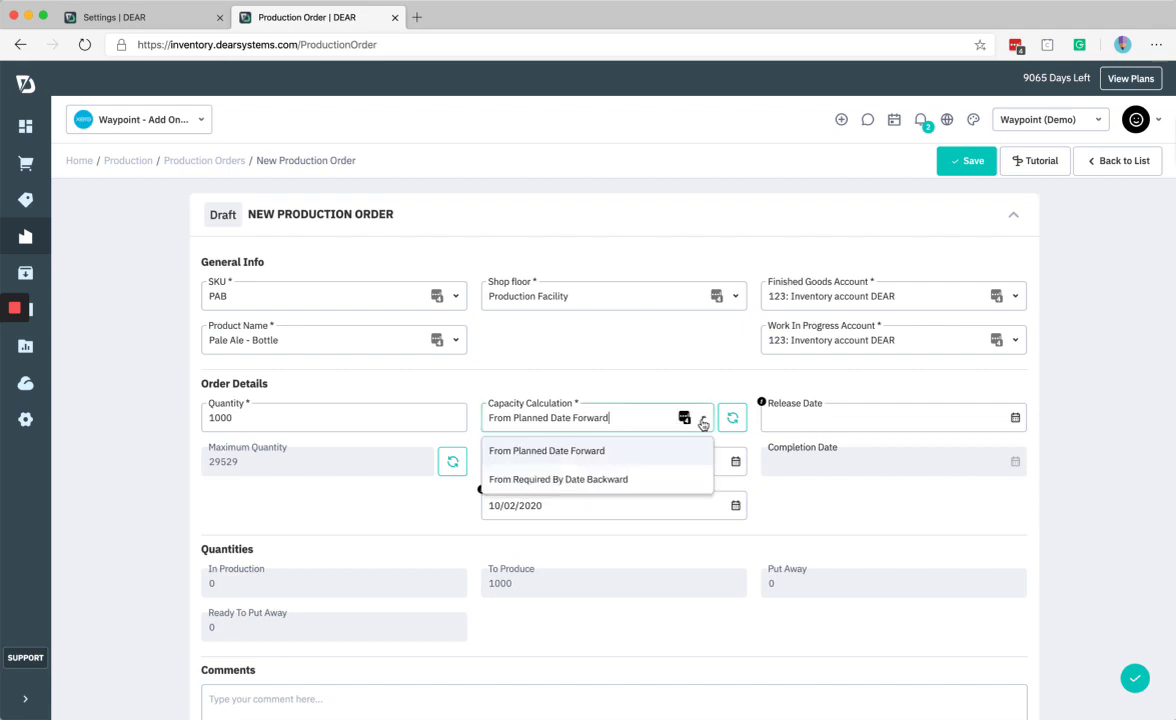
click(626, 482)
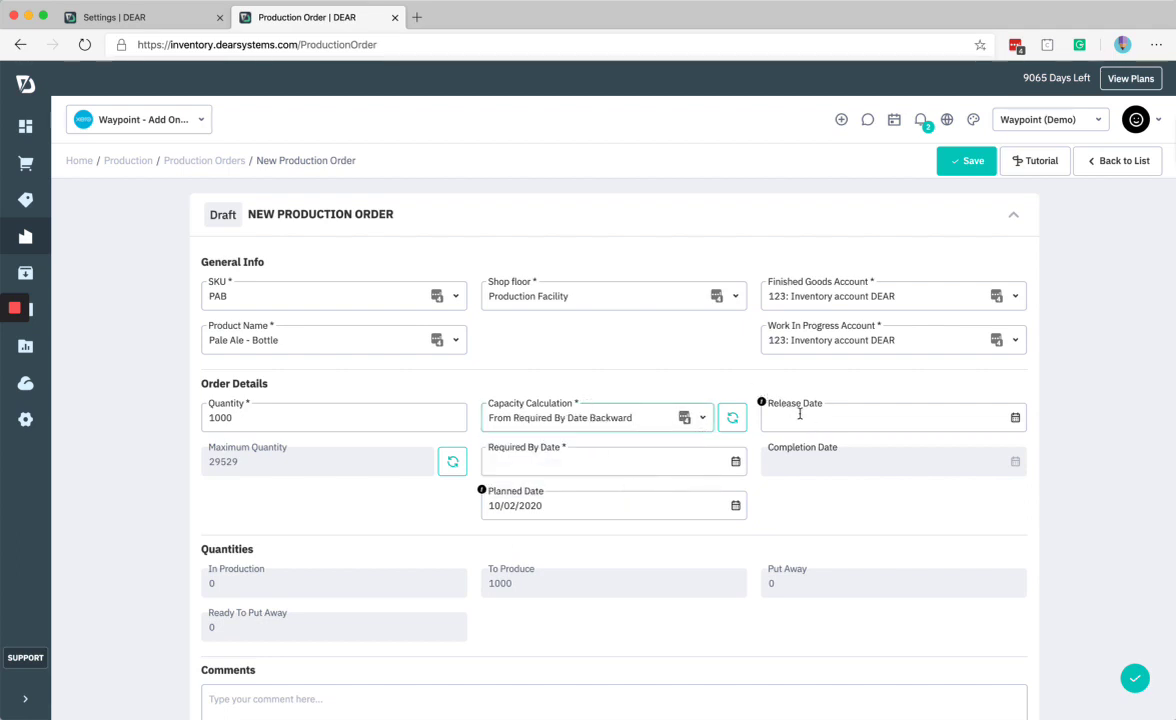
click(736, 462)
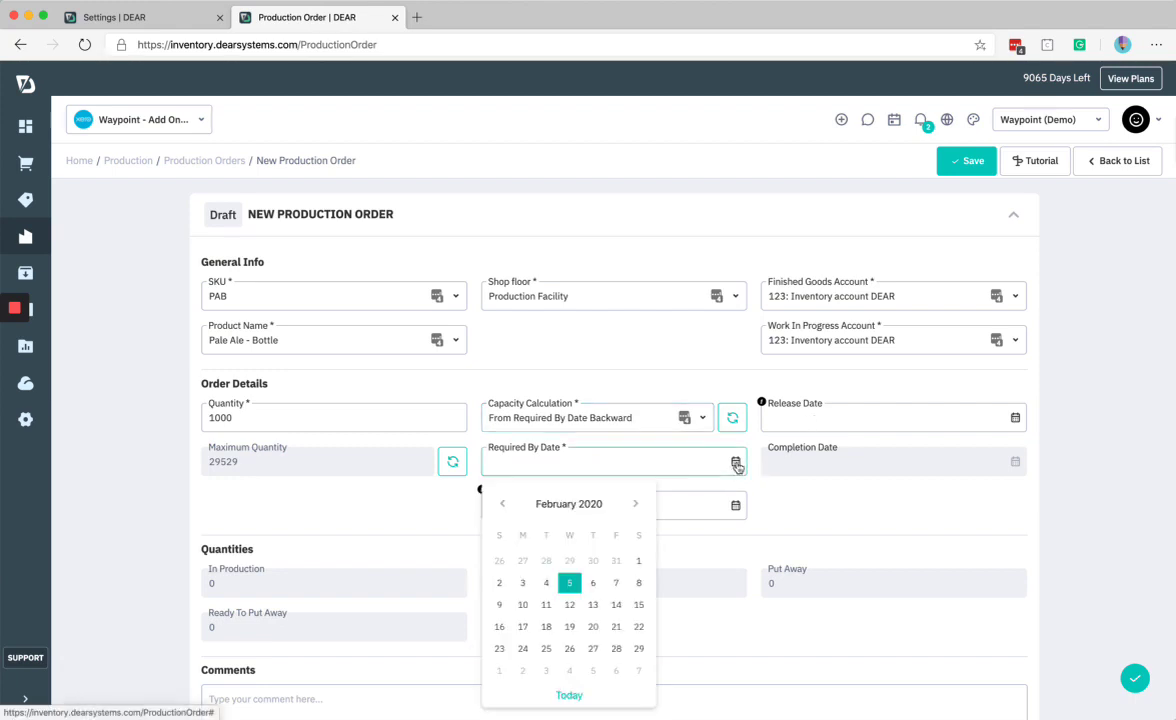
click(640, 650)
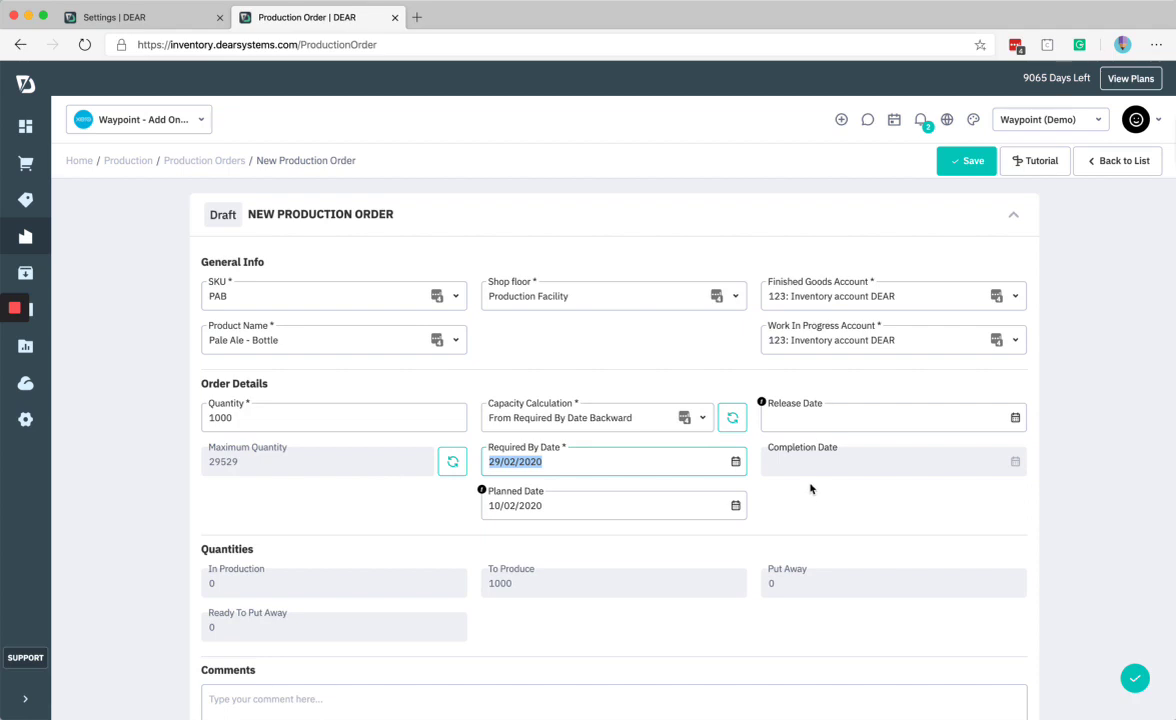
Load the product's bill of materials into the production order
scroll(810, 488, down, 6)
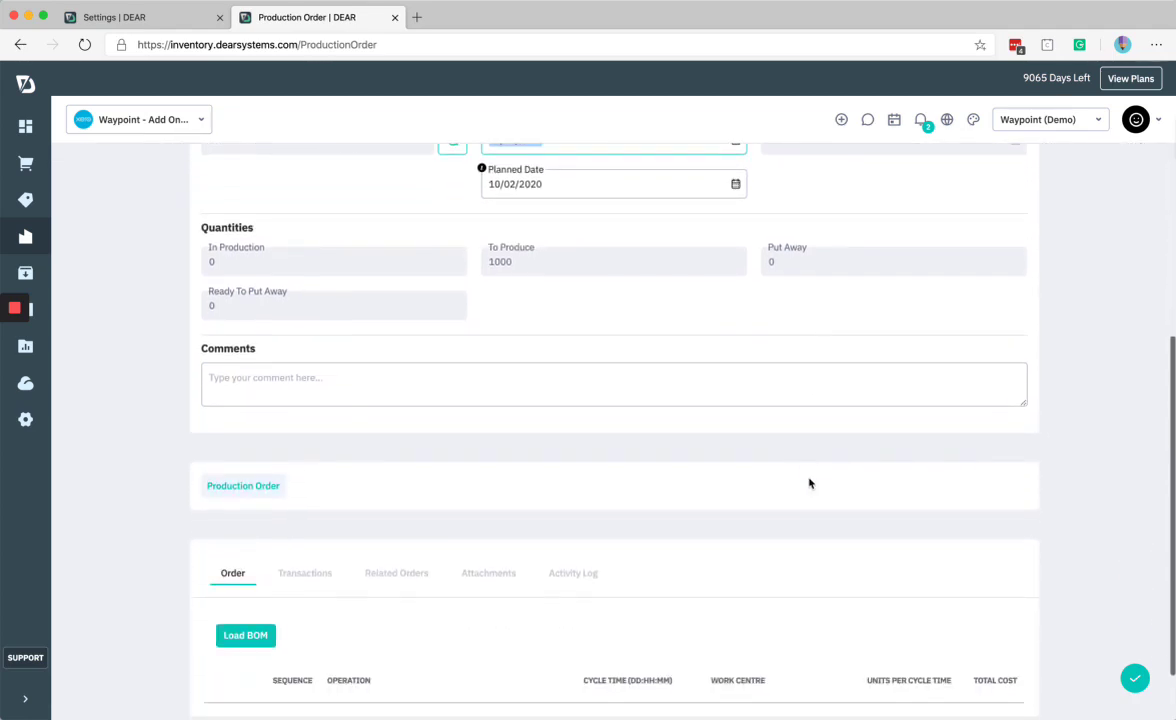
scroll(555, 480, down, 2)
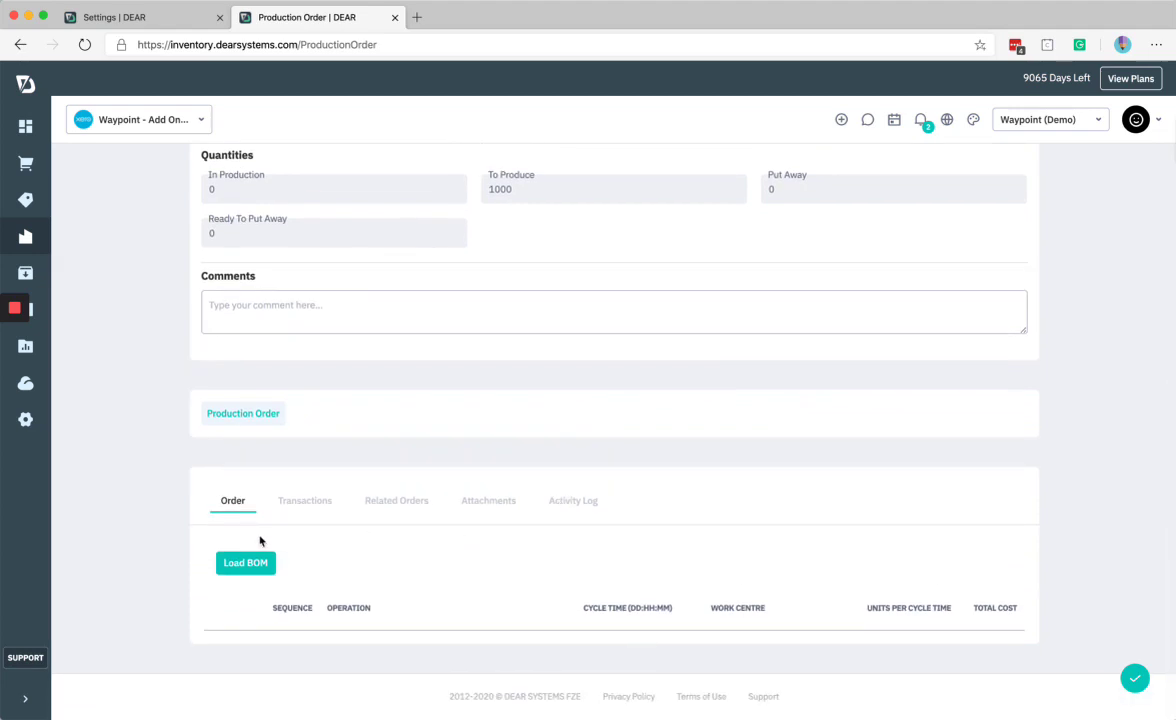
click(245, 563)
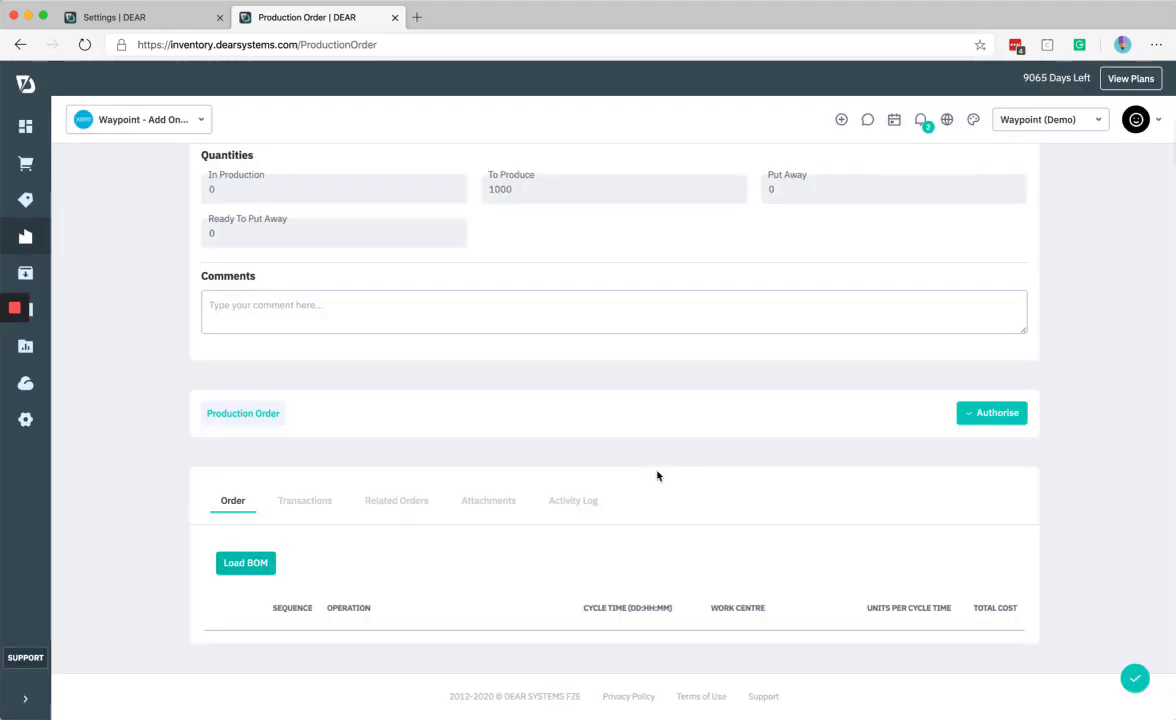
Review the loaded operations from Mashing to Bottling, checking component quantities, availability, work centres and costs
scroll(657, 475, down, 5)
scroll(659, 454, down, 4)
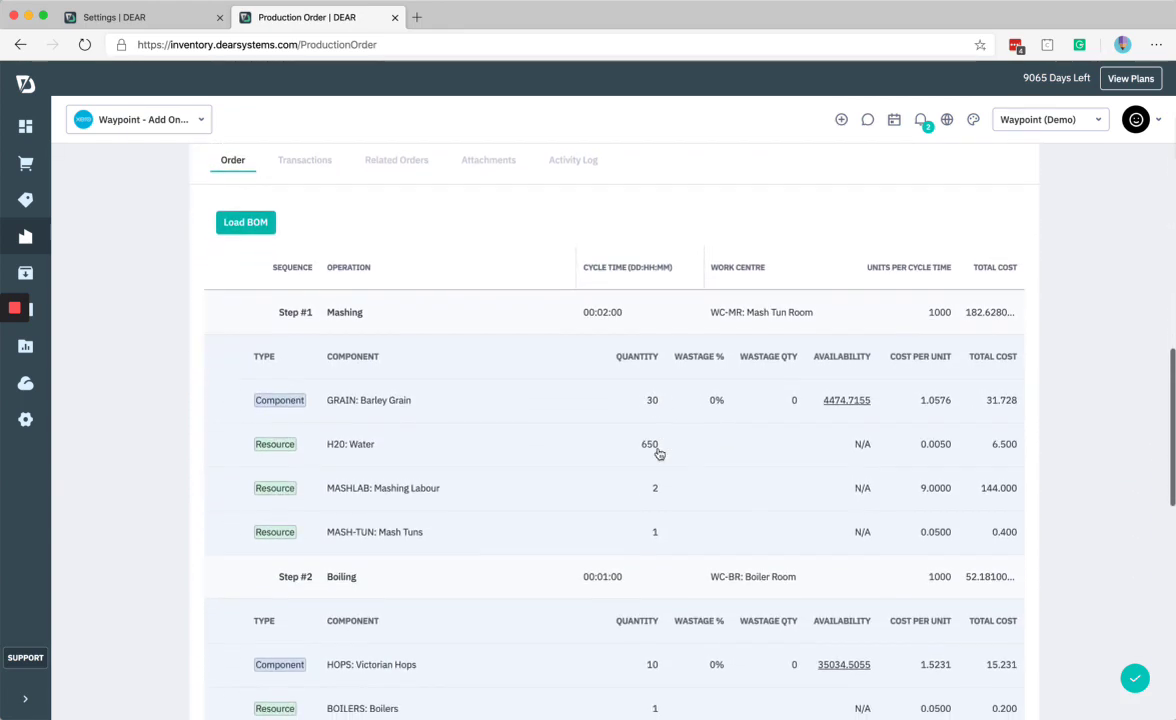
scroll(659, 454, down, 3)
scroll(659, 454, down, 10)
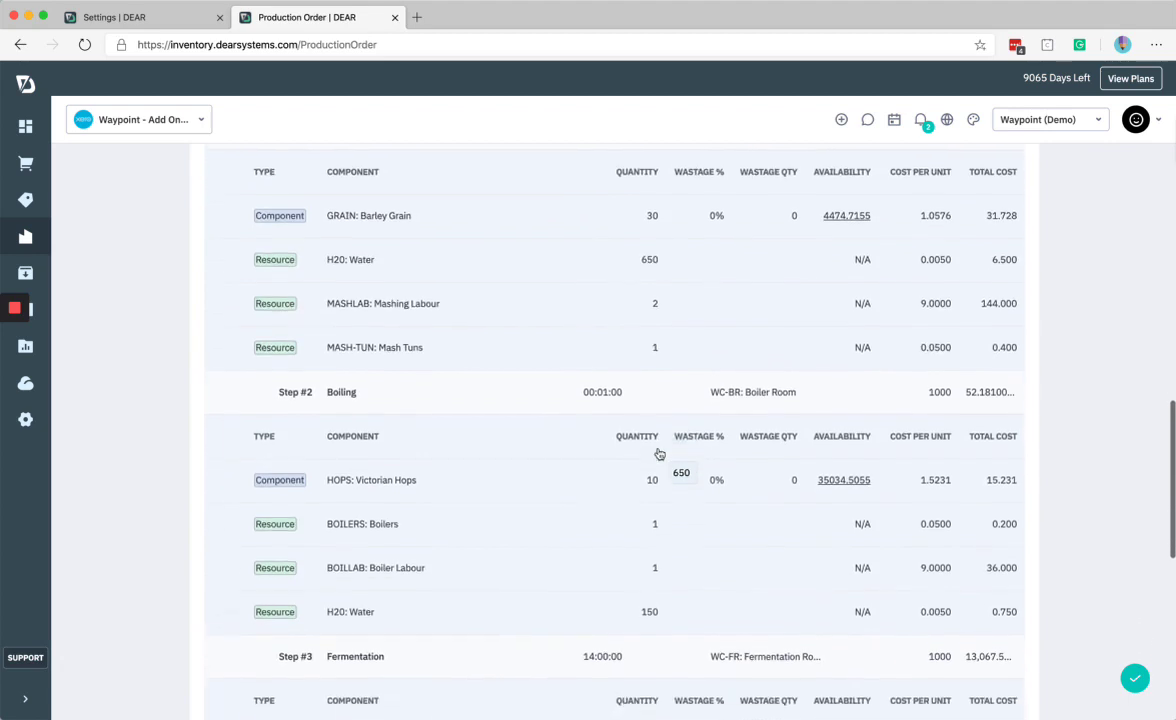
scroll(659, 454, down, 6)
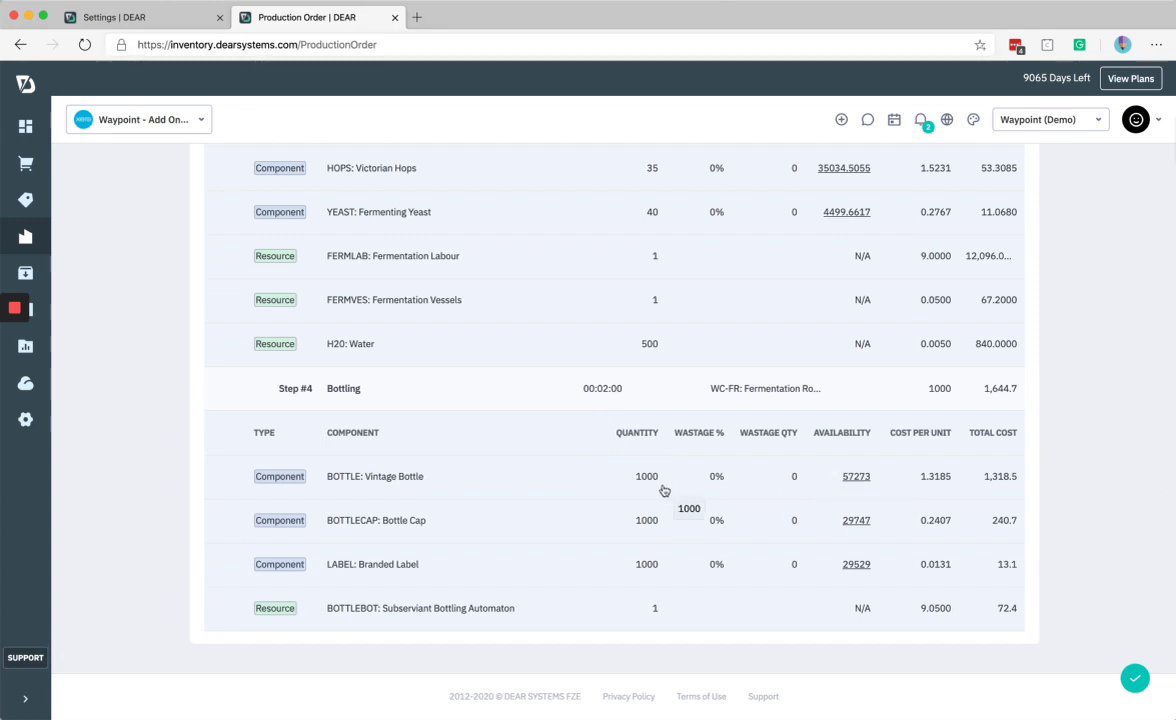
scroll(566, 497, up, 1)
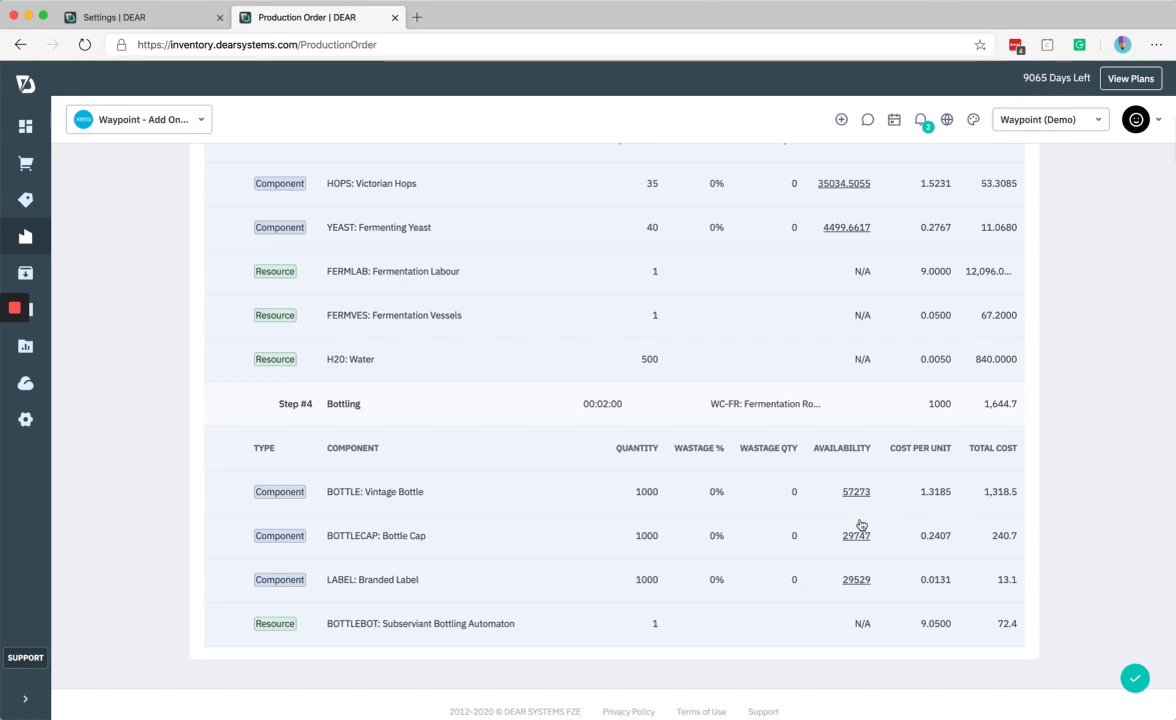
scroll(771, 377, up, 15)
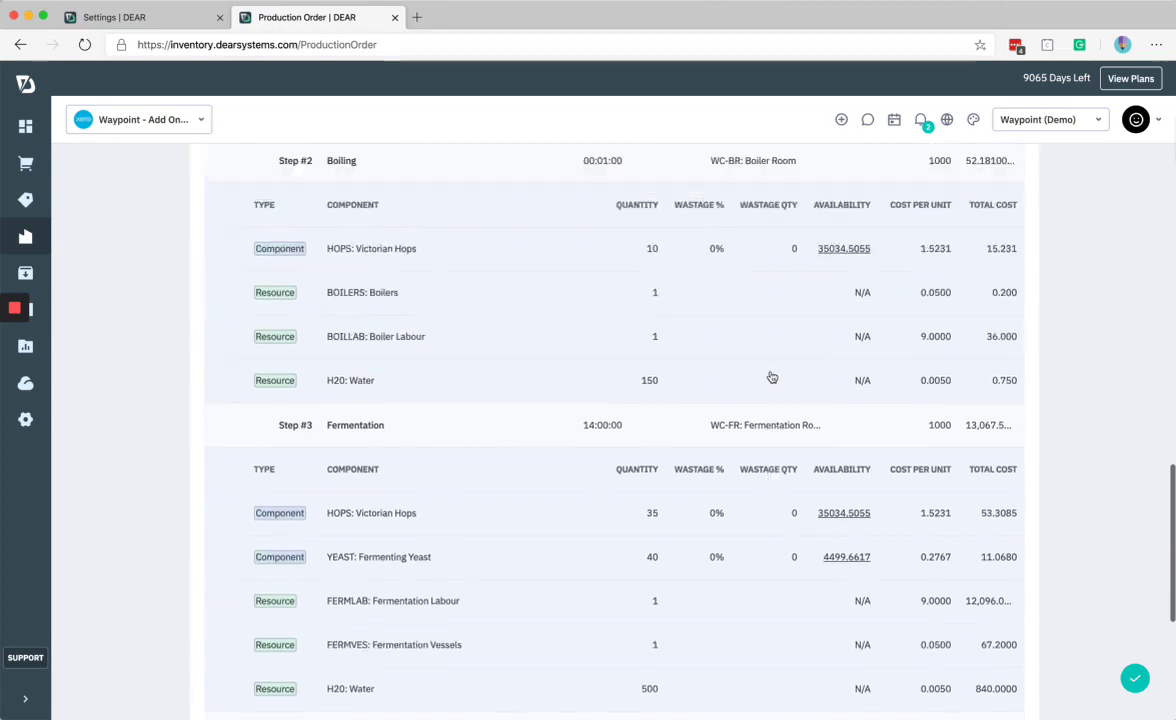
scroll(771, 377, up, 5)
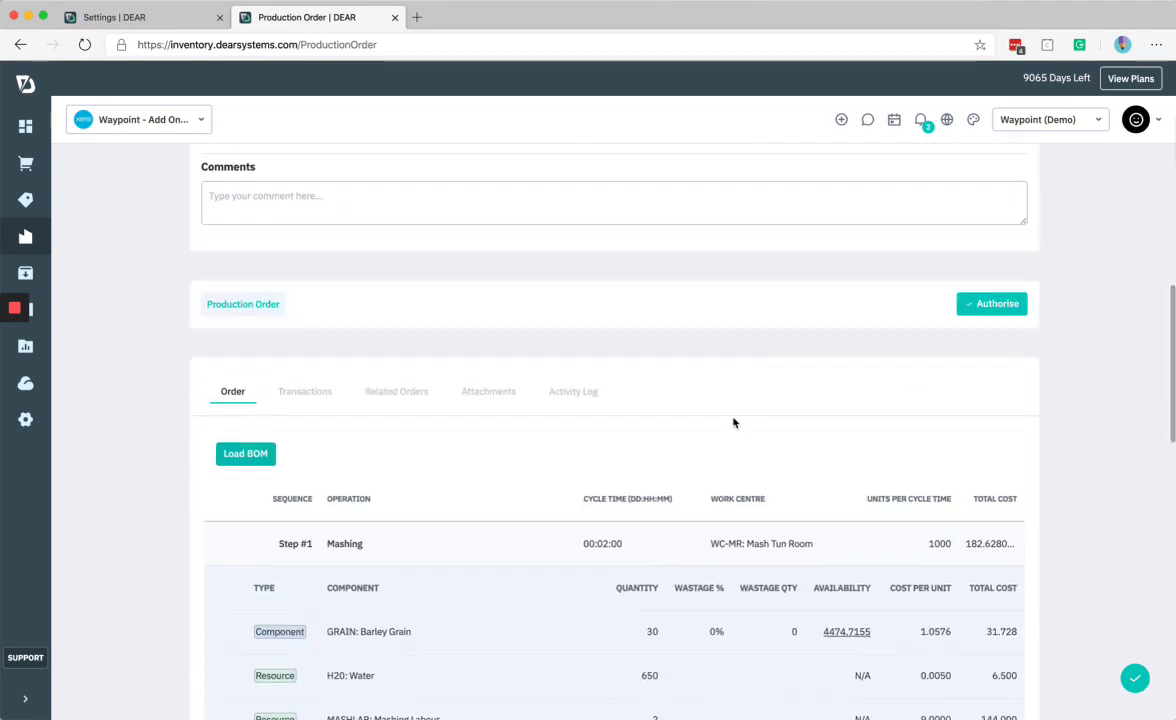
scroll(732, 420, down, 1)
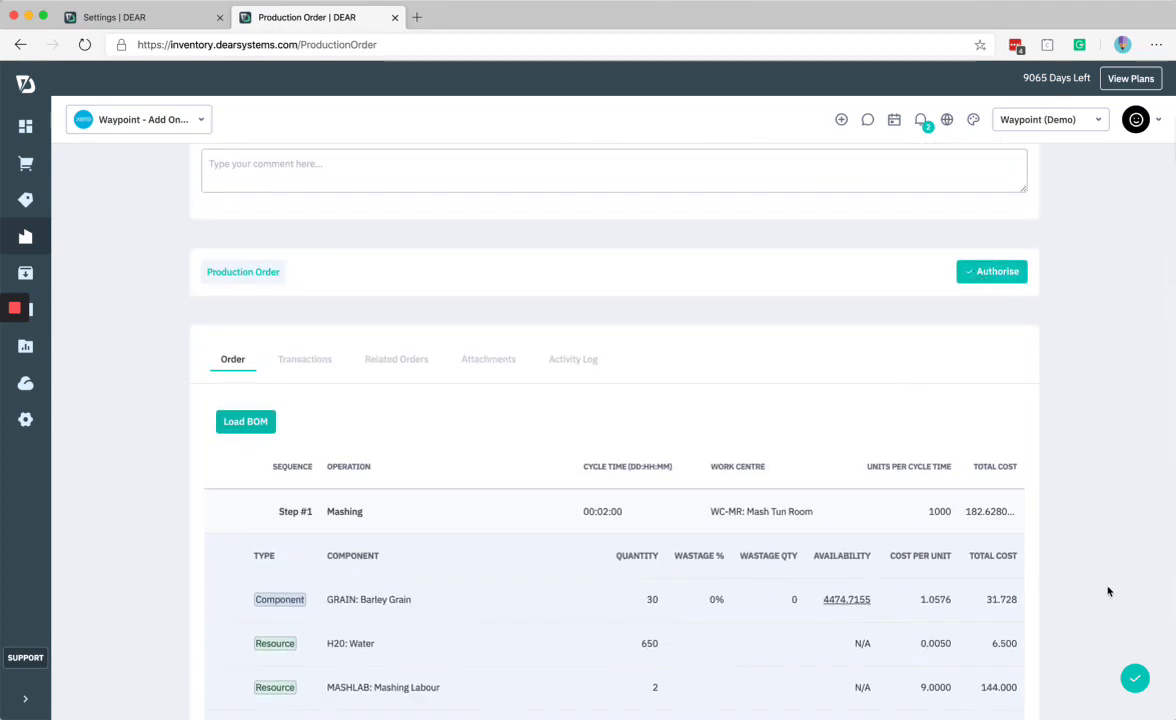
Authorise the production order, check its order details, and release it to production
click(972, 279)
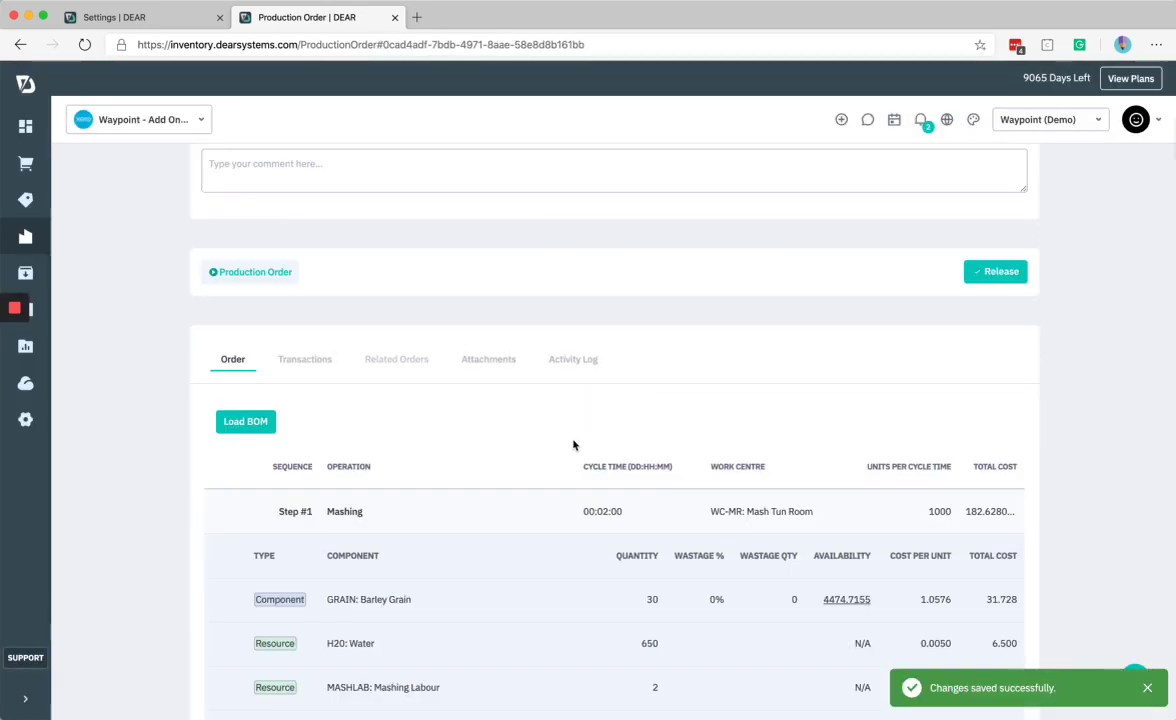
scroll(573, 445, up, 4)
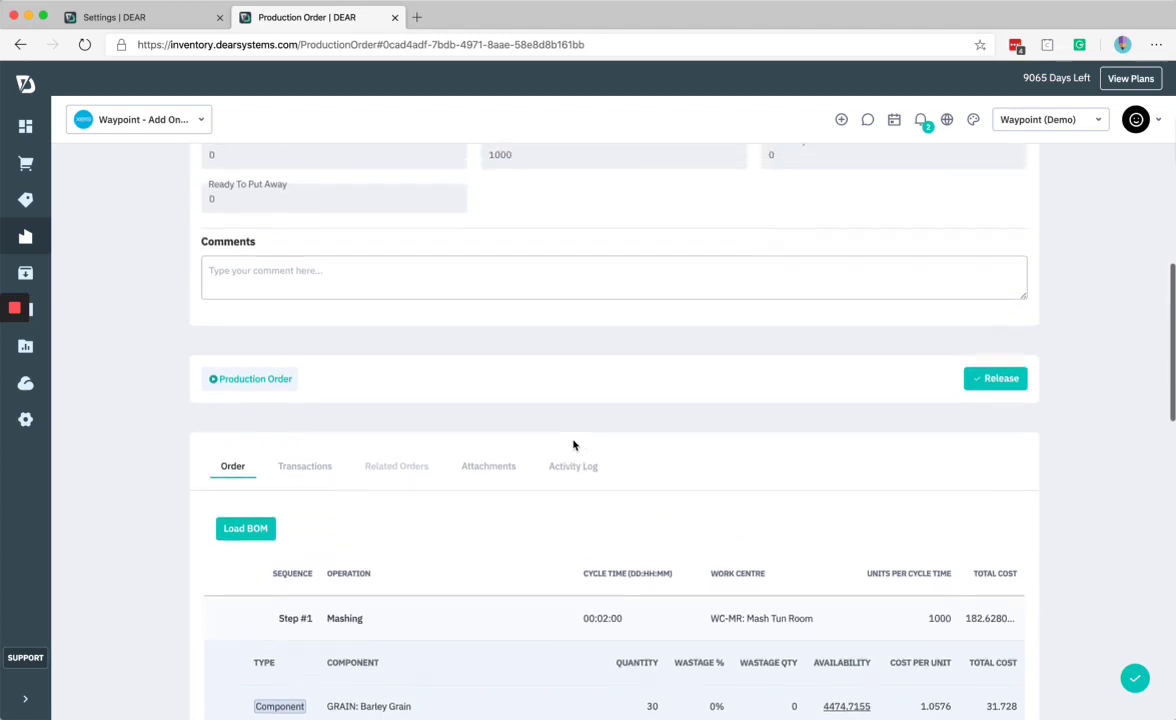
scroll(573, 445, up, 2)
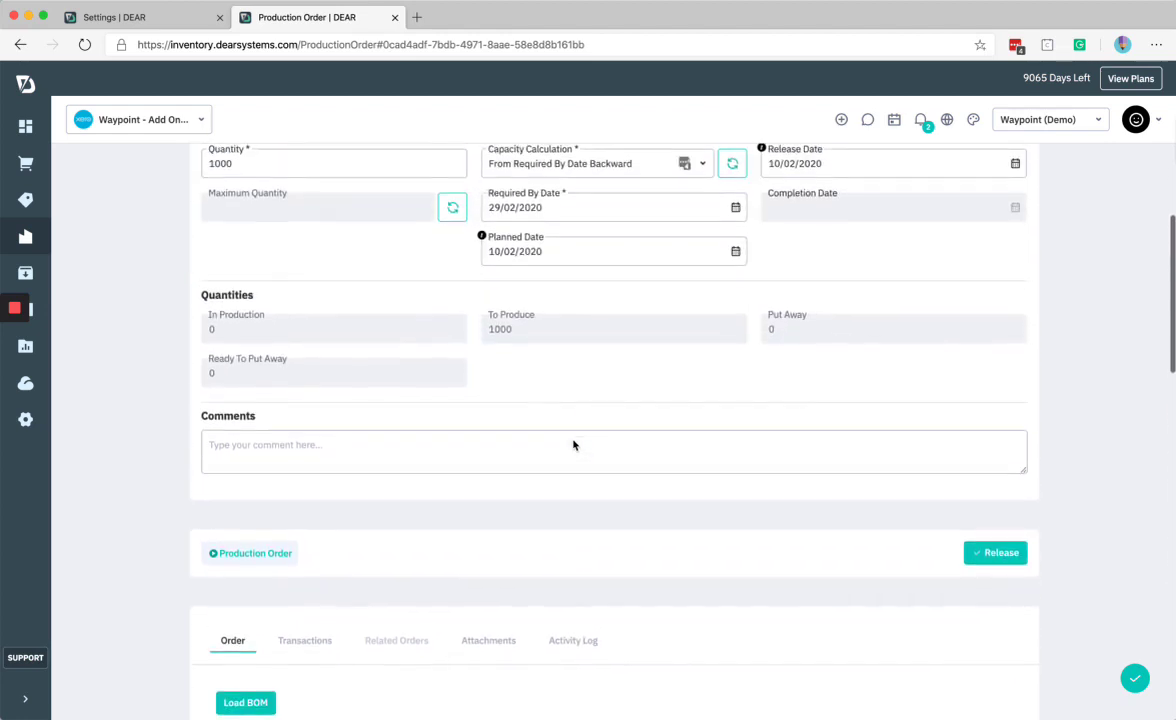
click(990, 550)
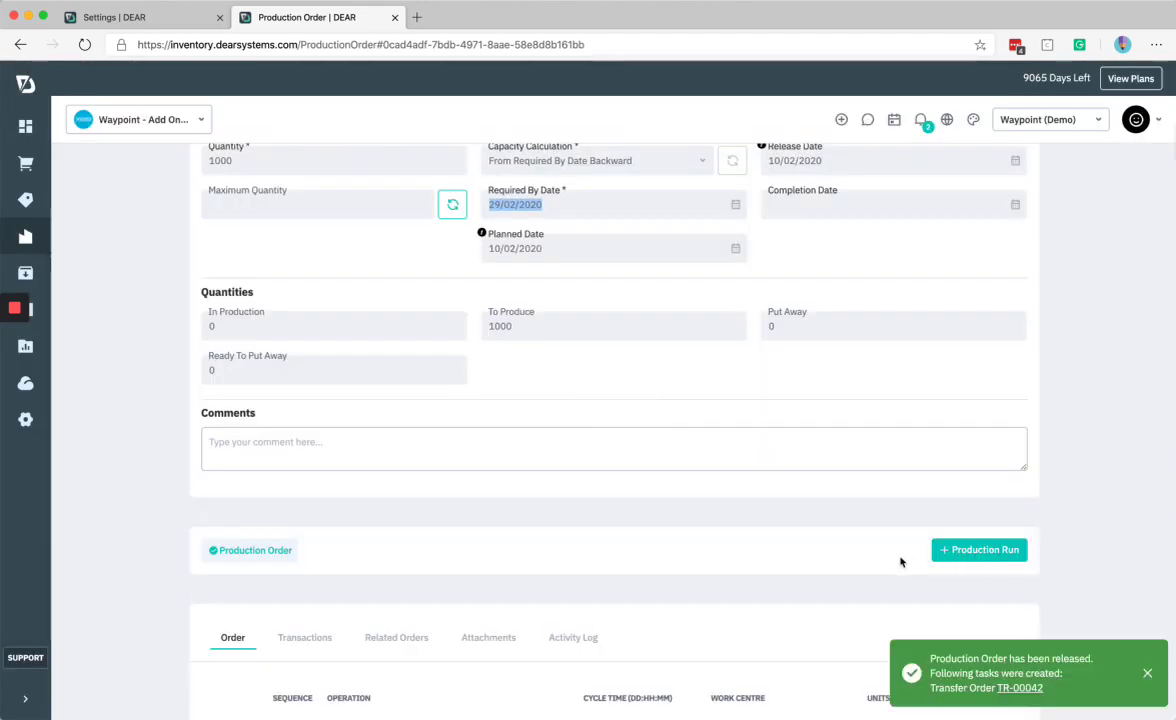
Open the stock transfer generated by the release and set its stock received date to 05/02/2020
click(1001, 689)
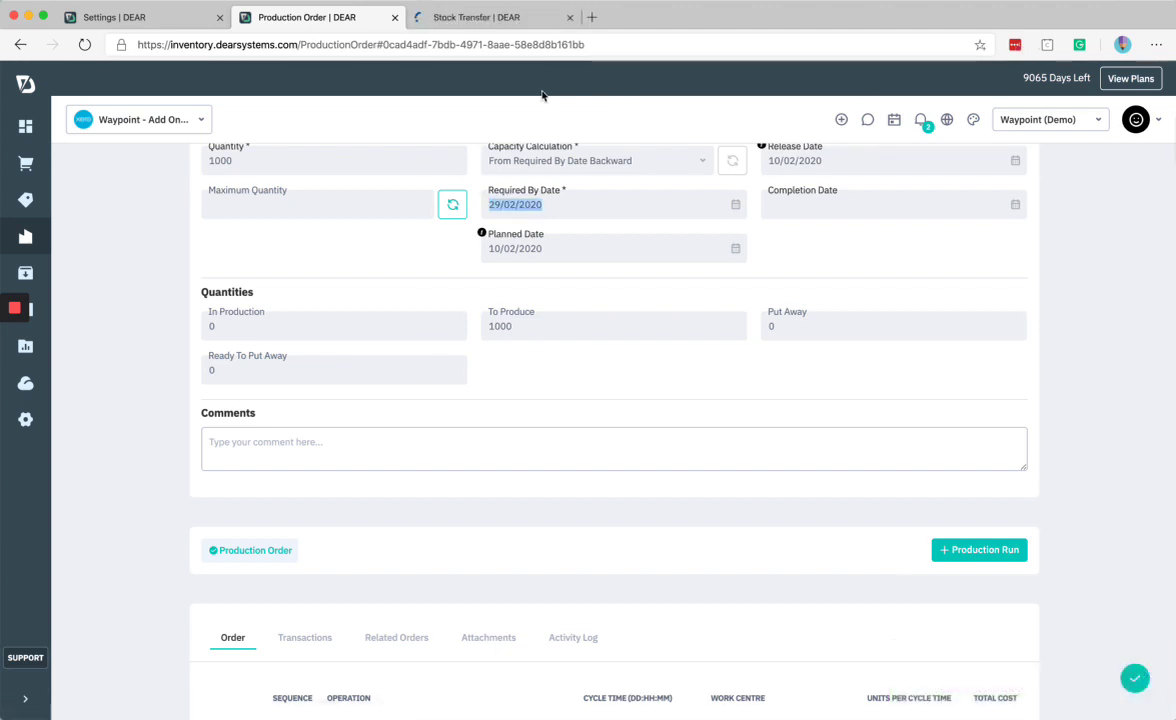
click(473, 22)
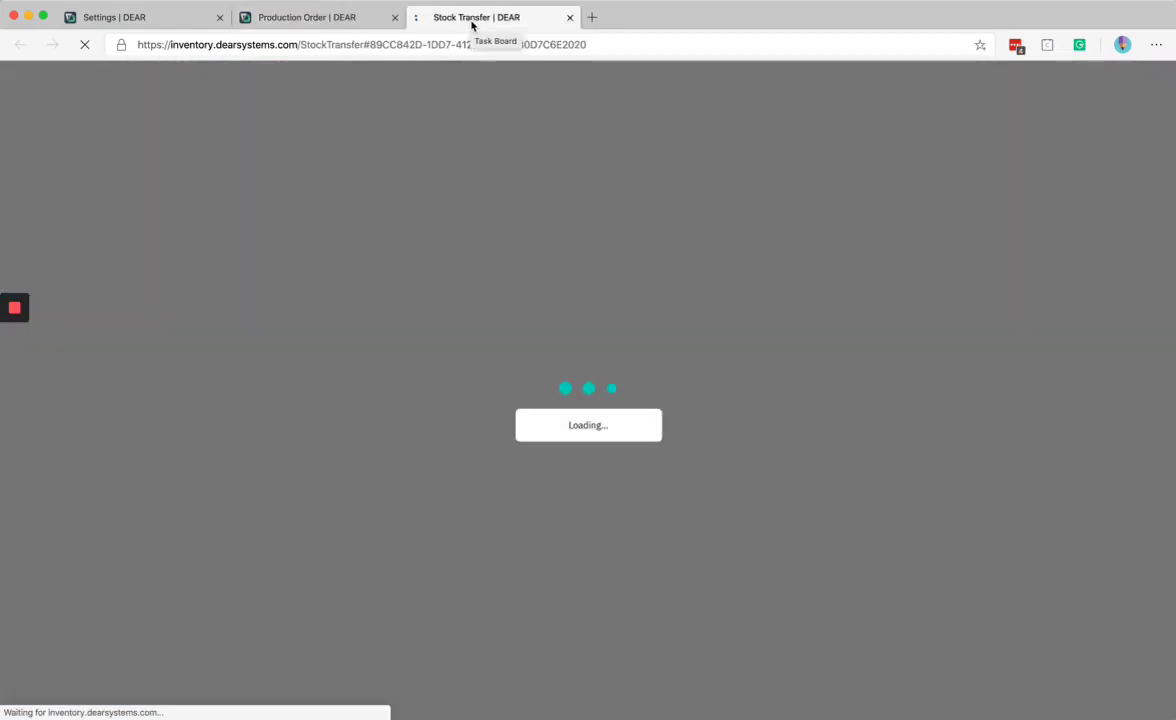
scroll(459, 367, down, 3)
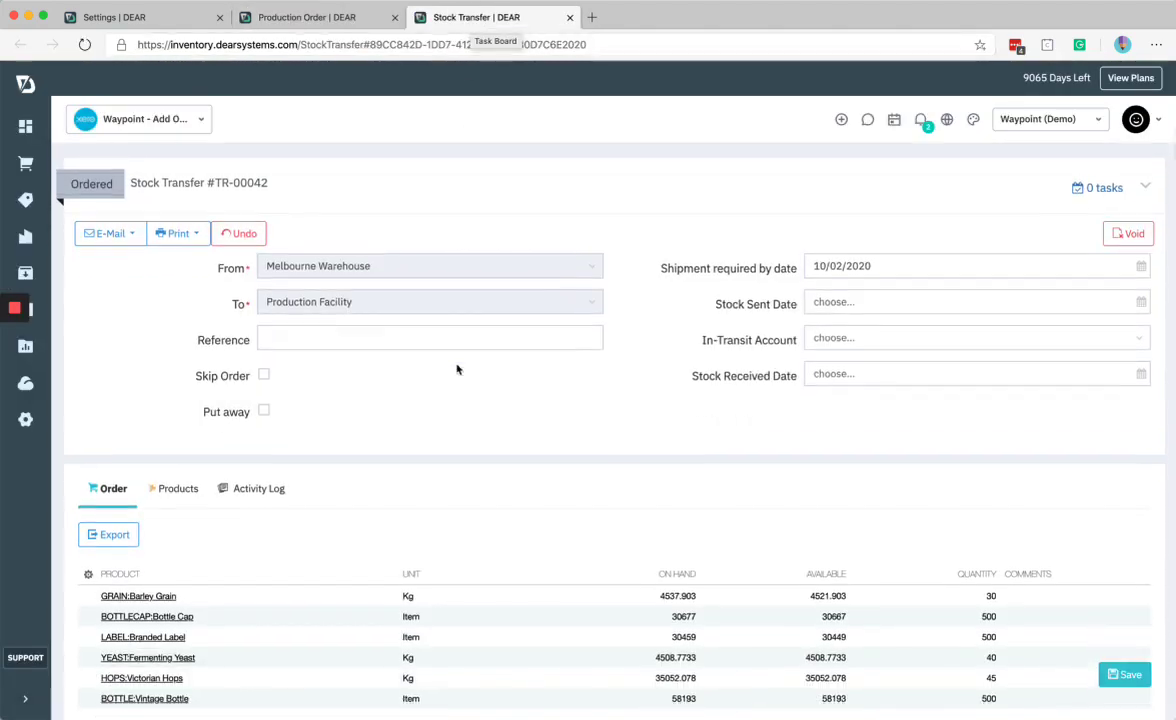
scroll(457, 369, up, 2)
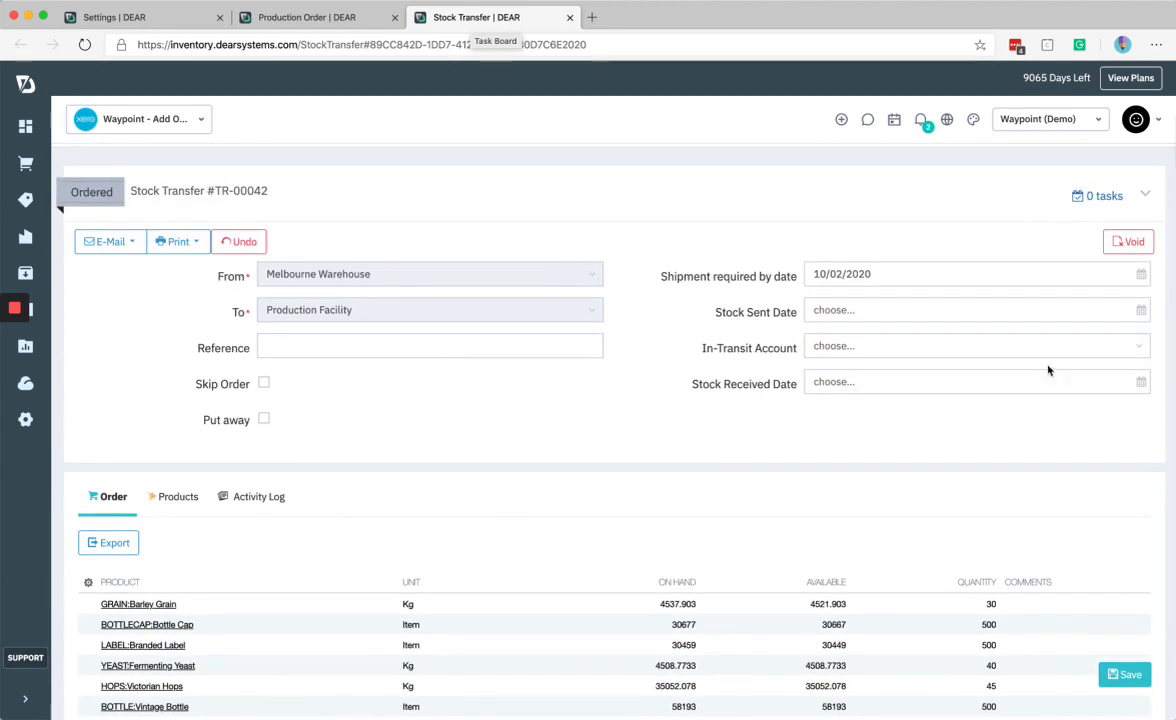
click(1144, 394)
click(881, 473)
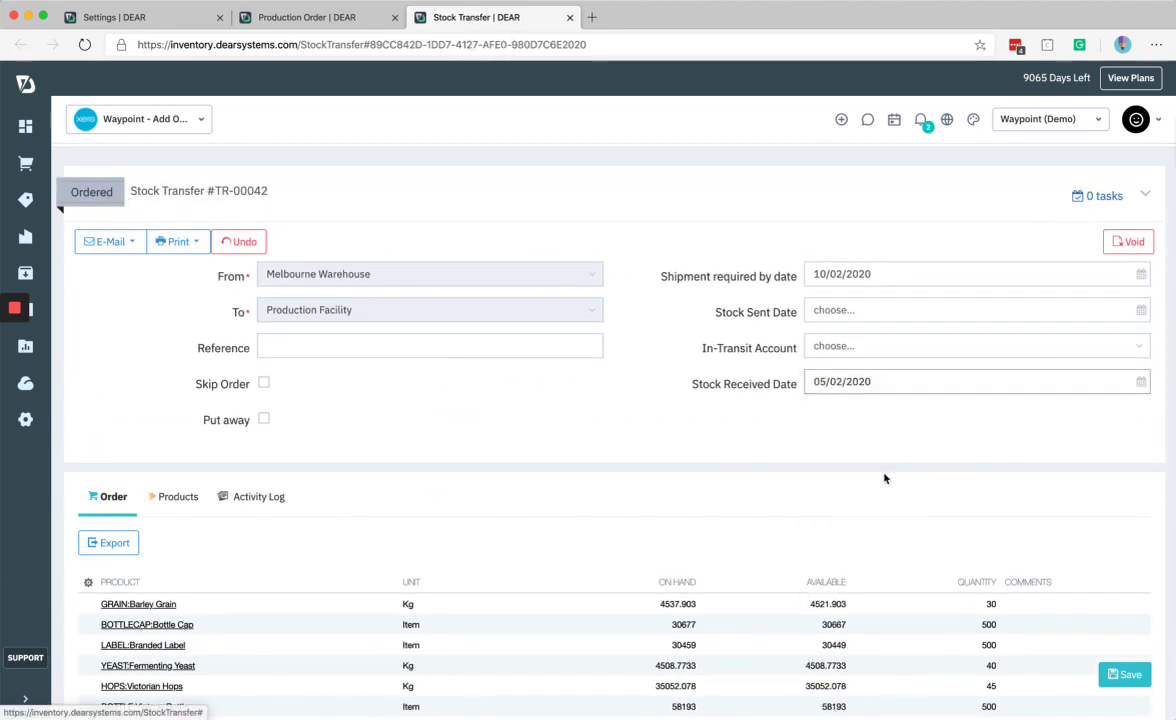
Fill the transfer's products from its order, complete the stock transfer, and return to the production order
click(174, 498)
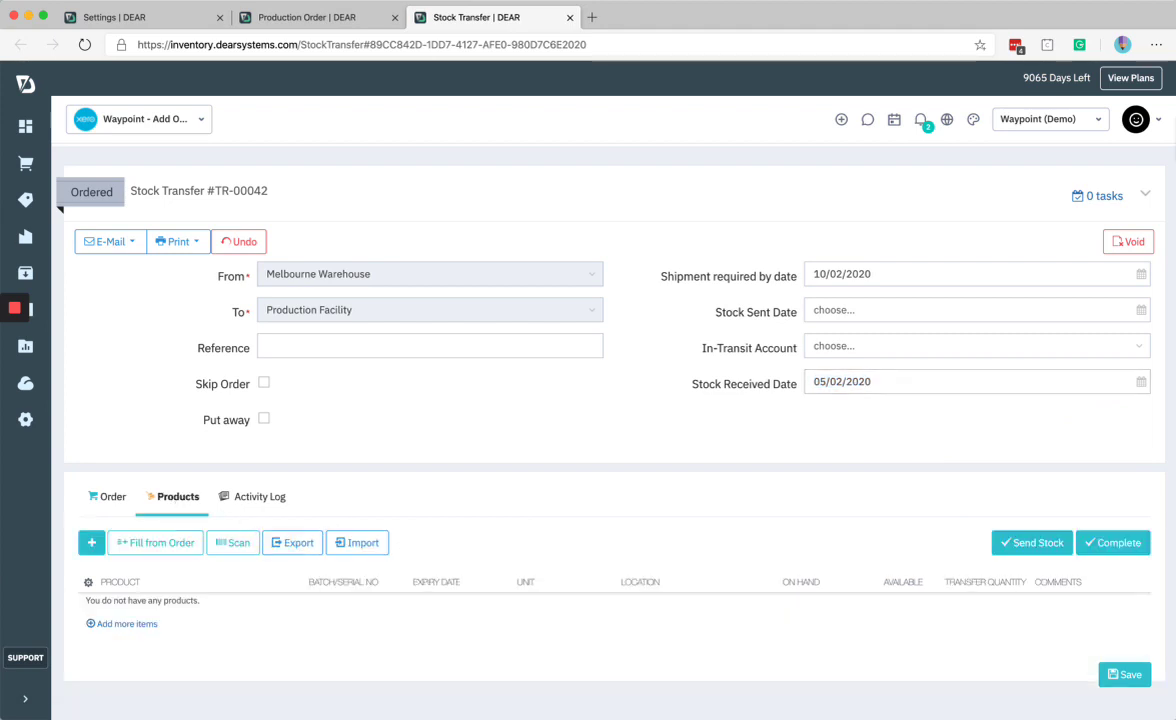
click(1098, 545)
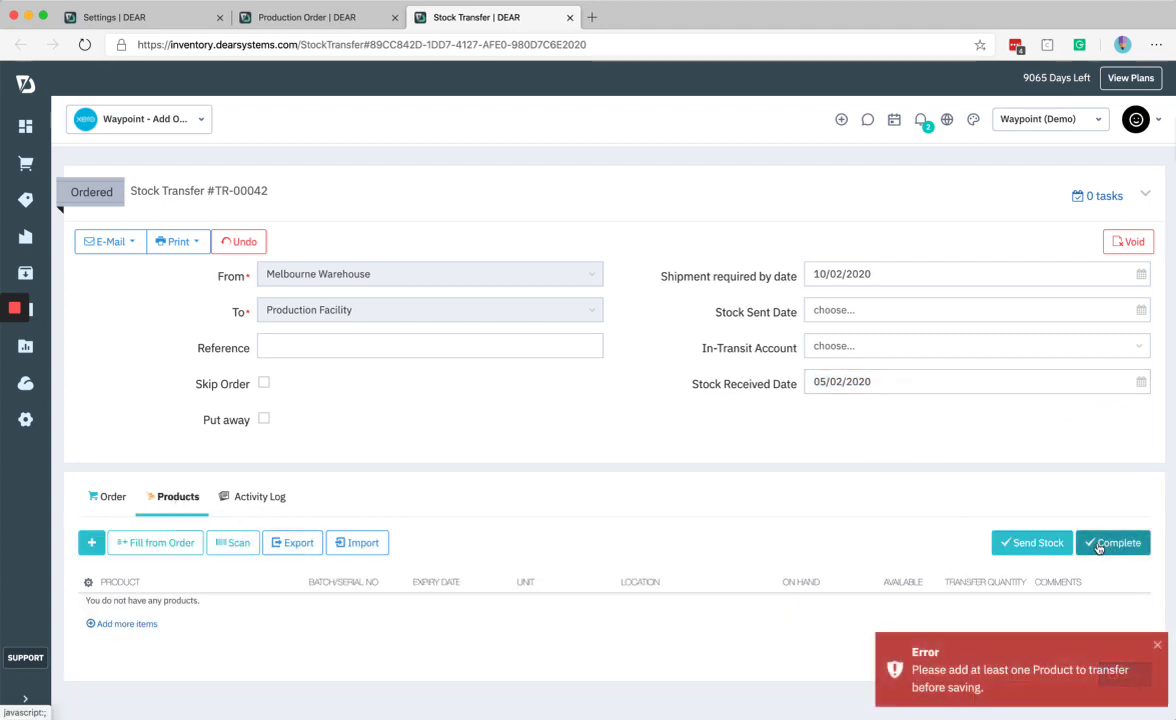
click(172, 543)
click(1030, 543)
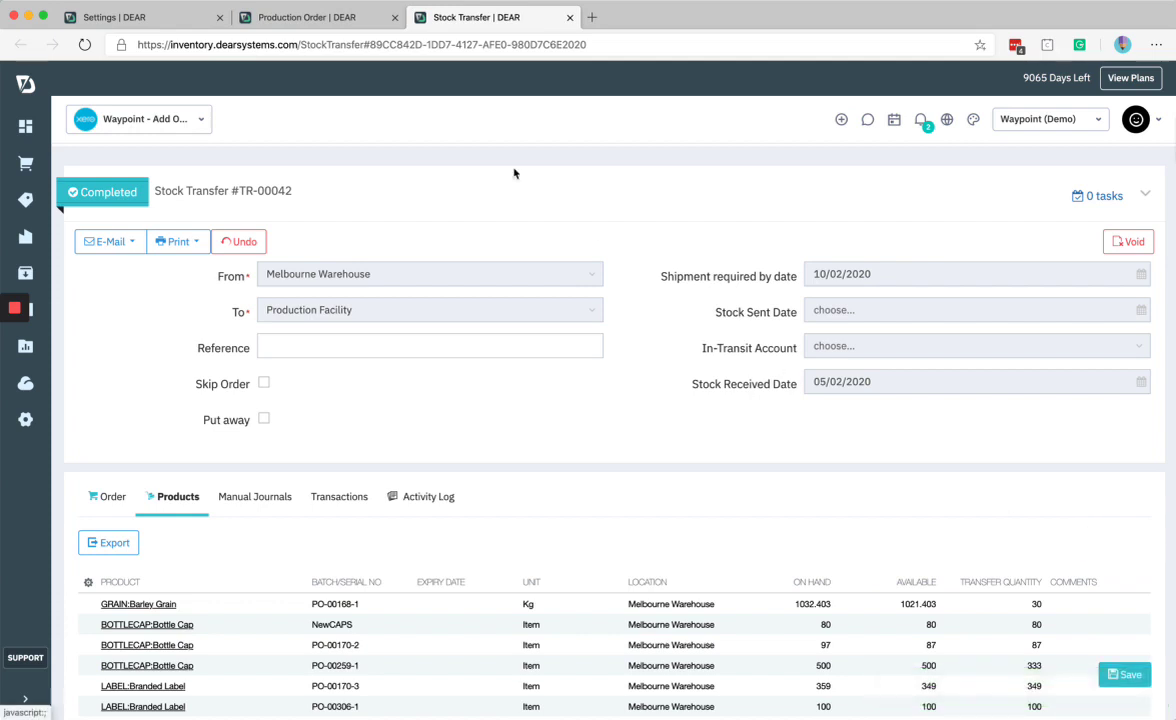
click(305, 17)
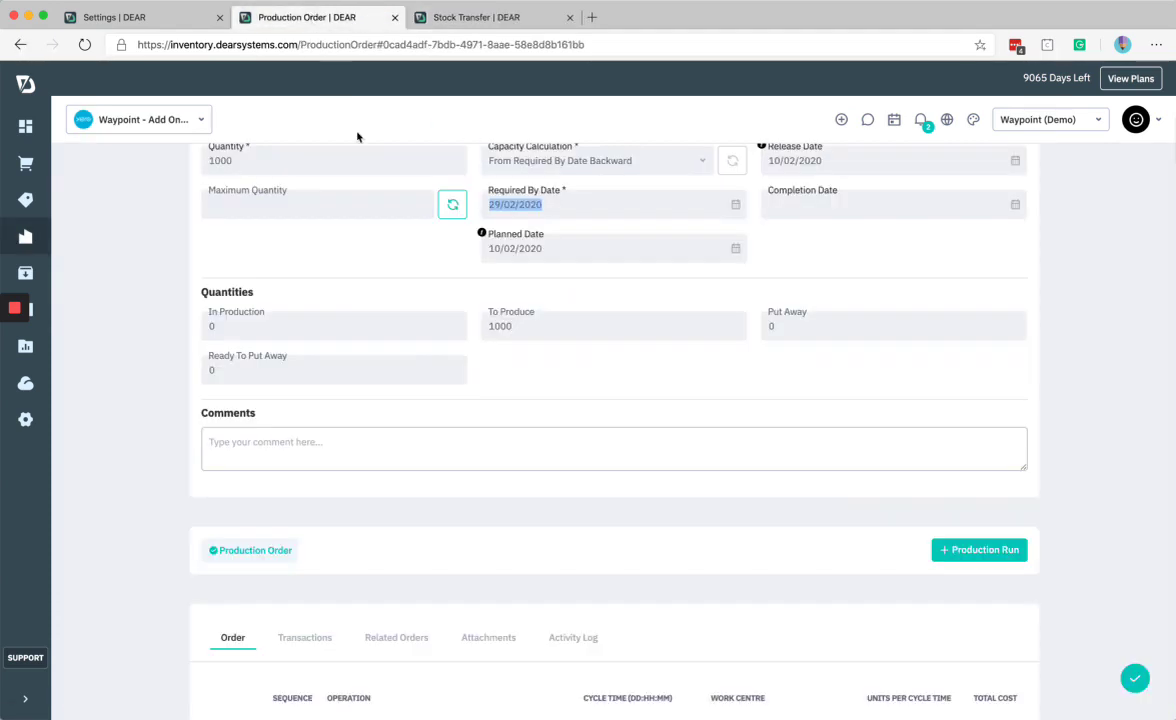
Review the production order's operations and transactions, and the products listed in its related stock transfer
scroll(535, 506, down, 3)
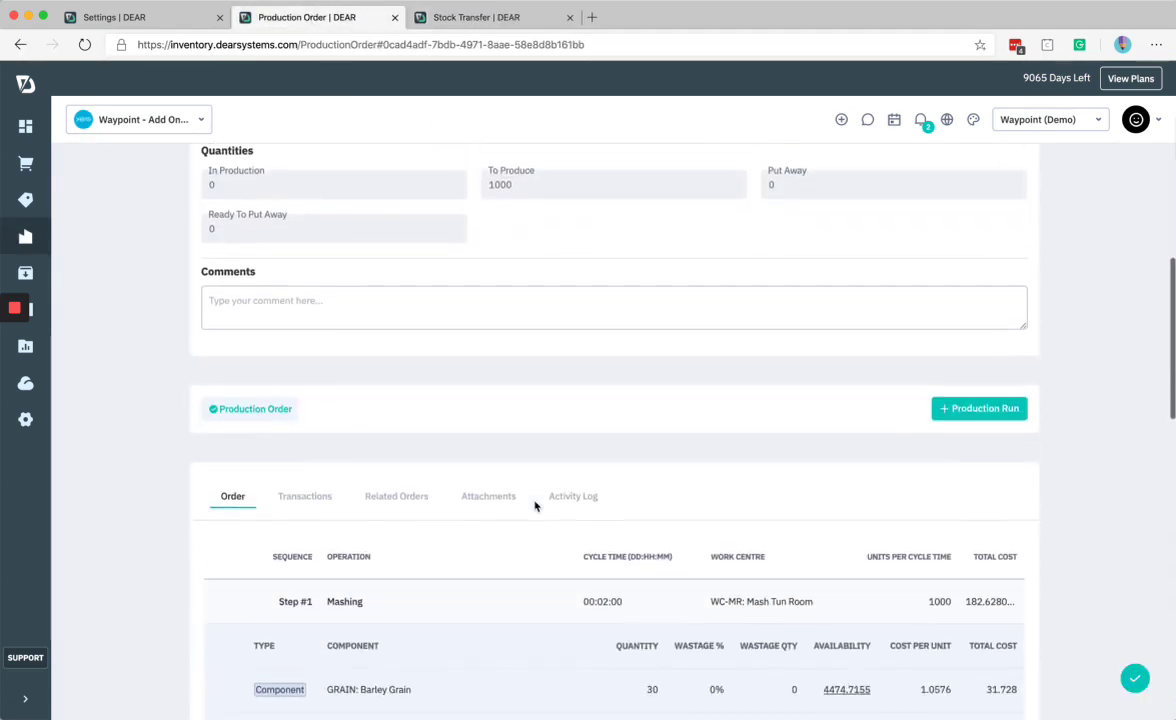
scroll(480, 519, down, 3)
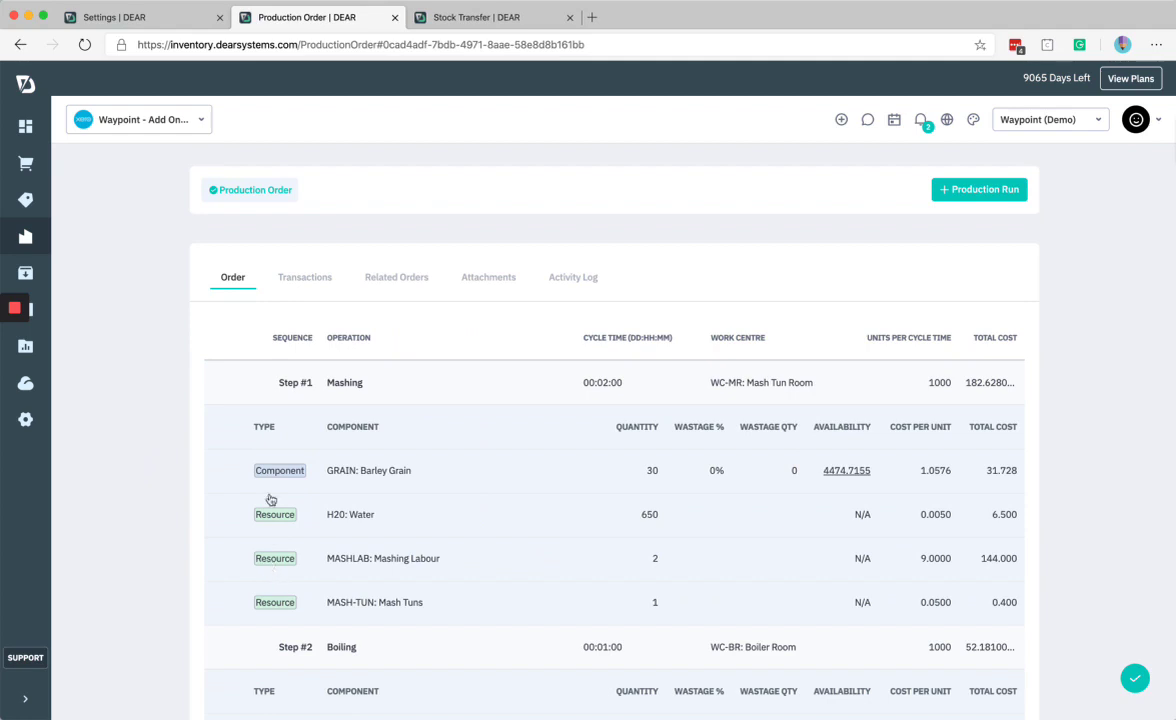
click(308, 280)
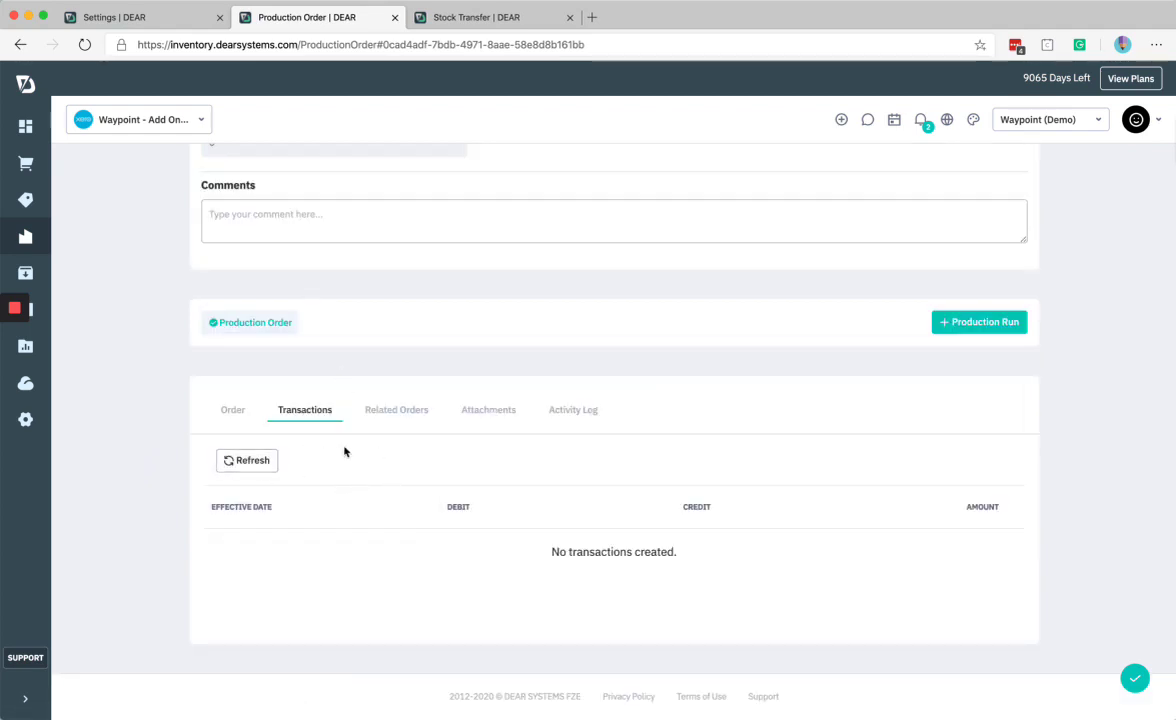
click(398, 414)
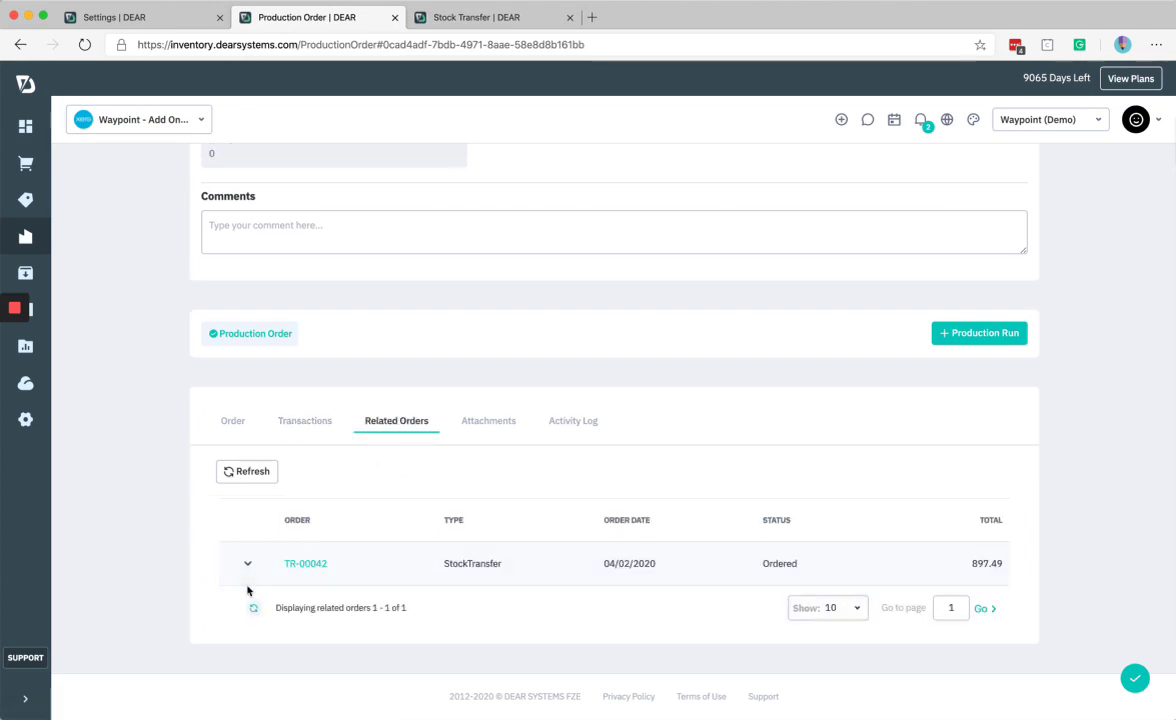
click(249, 563)
scroll(363, 593, down, 3)
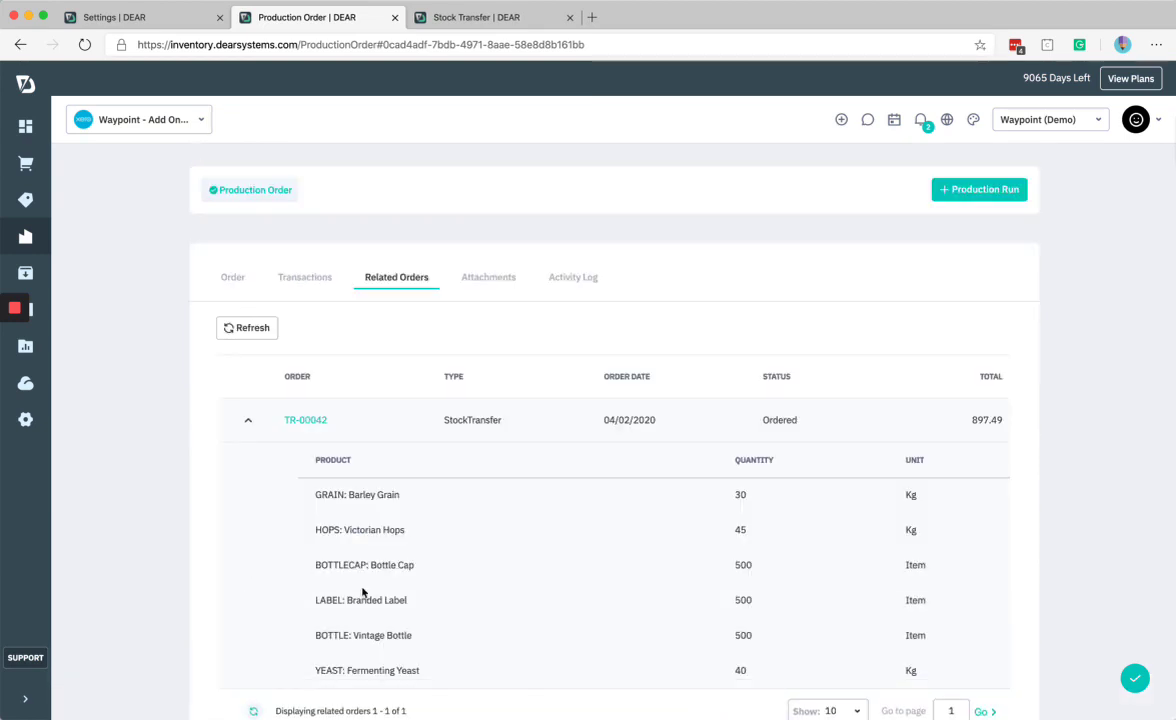
scroll(359, 537, down, 2)
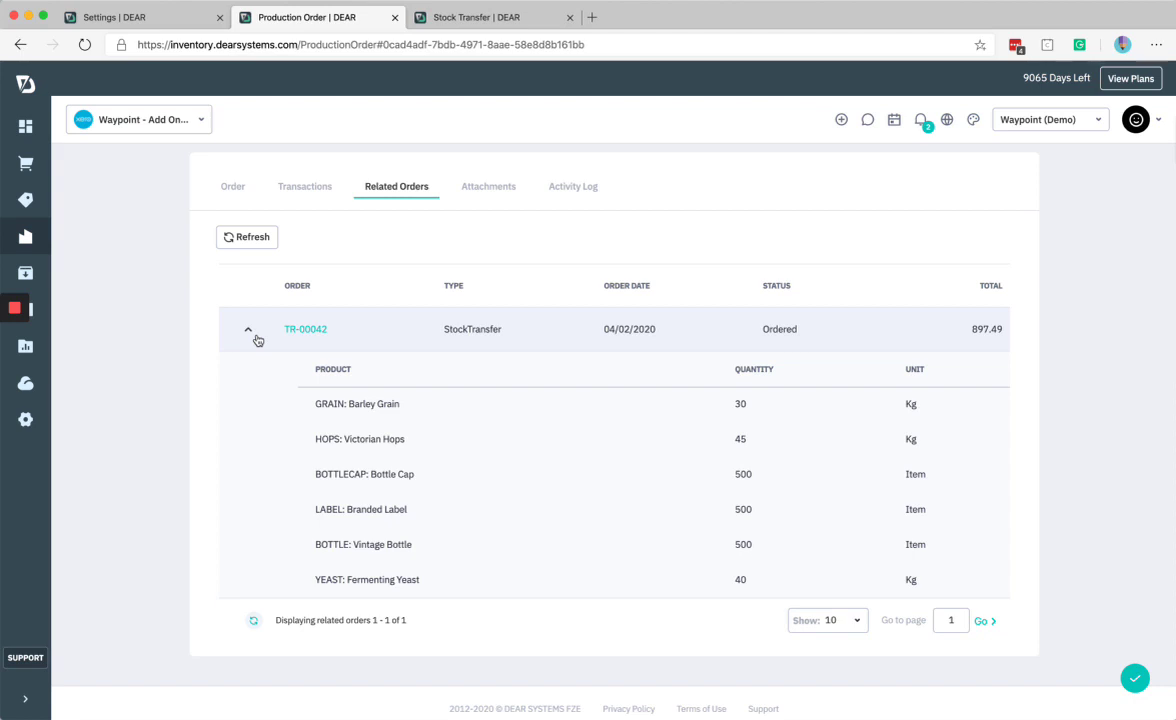
click(255, 337)
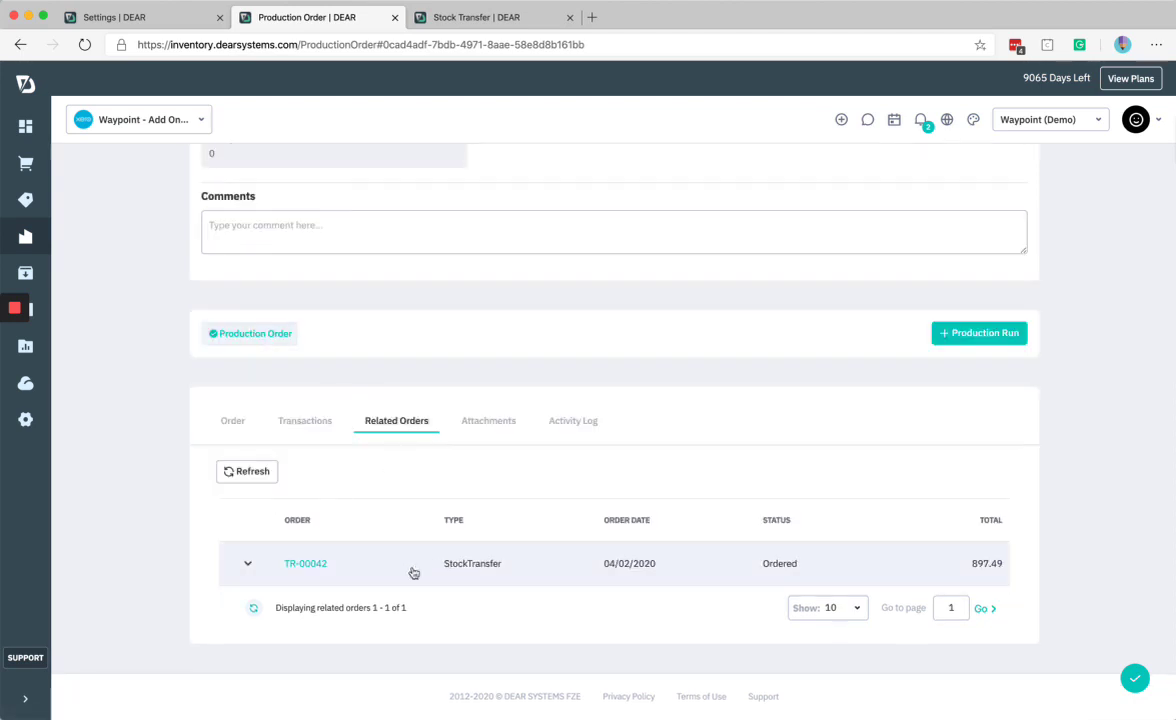
Check the production order's attachments and activity log
click(474, 421)
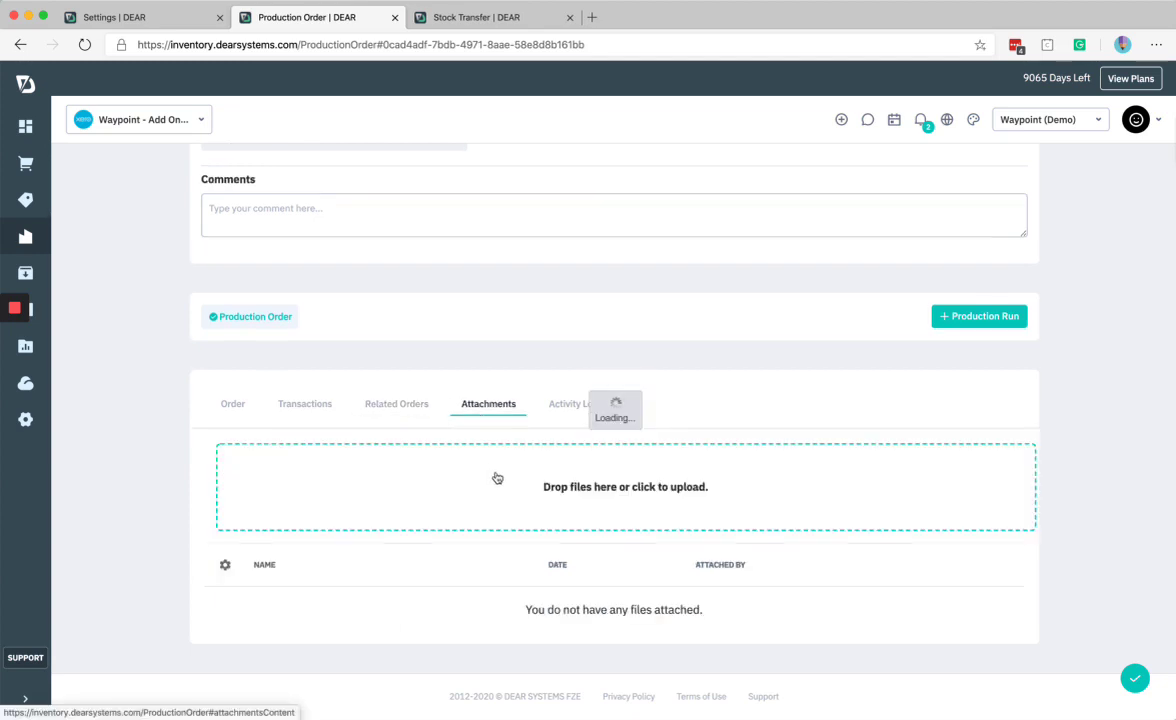
click(573, 408)
scroll(577, 499, down, 1)
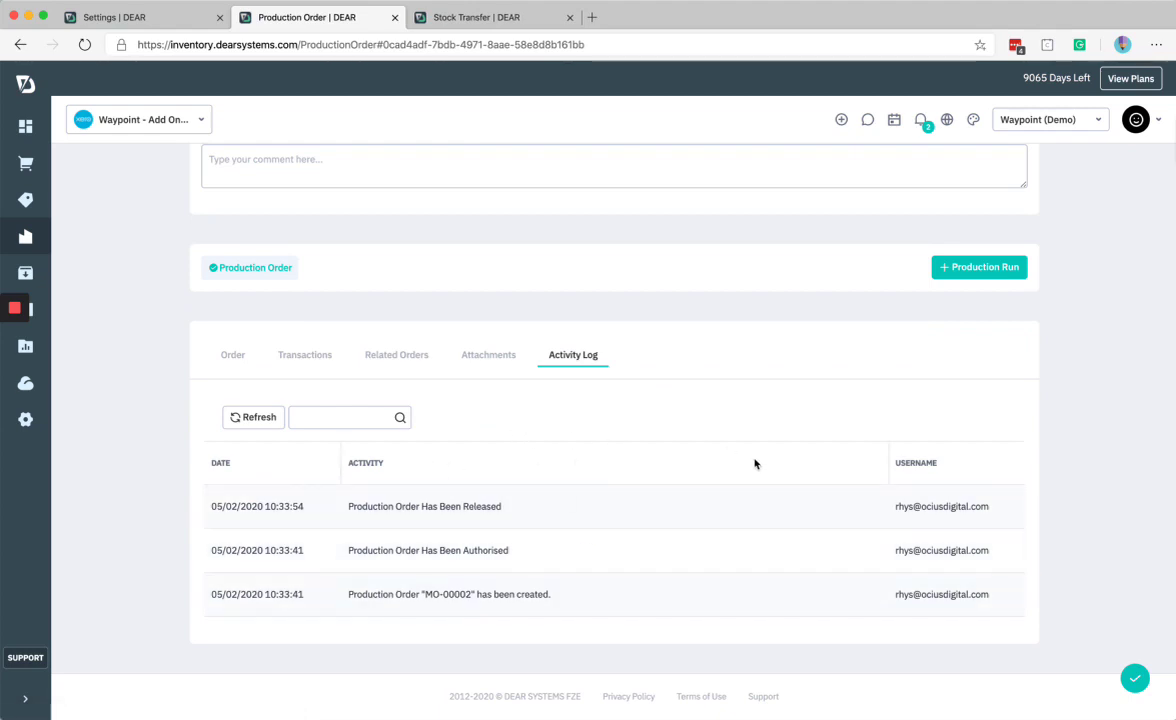
scroll(533, 441, up, 3)
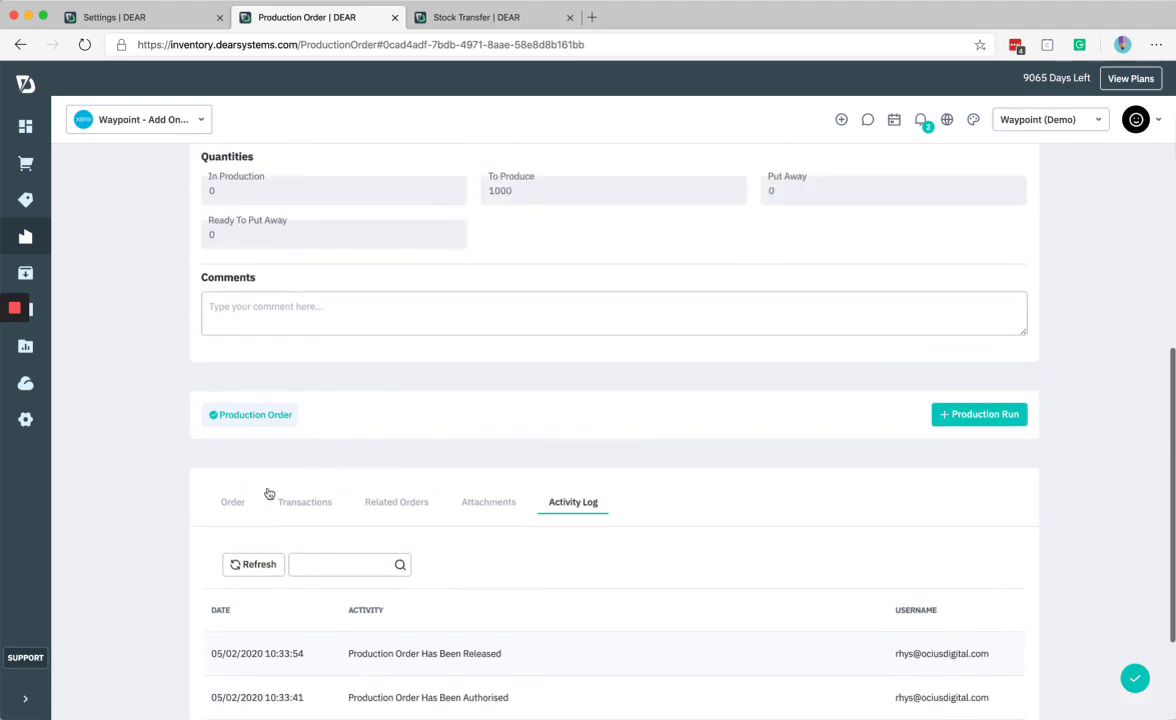
Create a production run for the order with a quantity to produce of 500
click(236, 503)
click(979, 415)
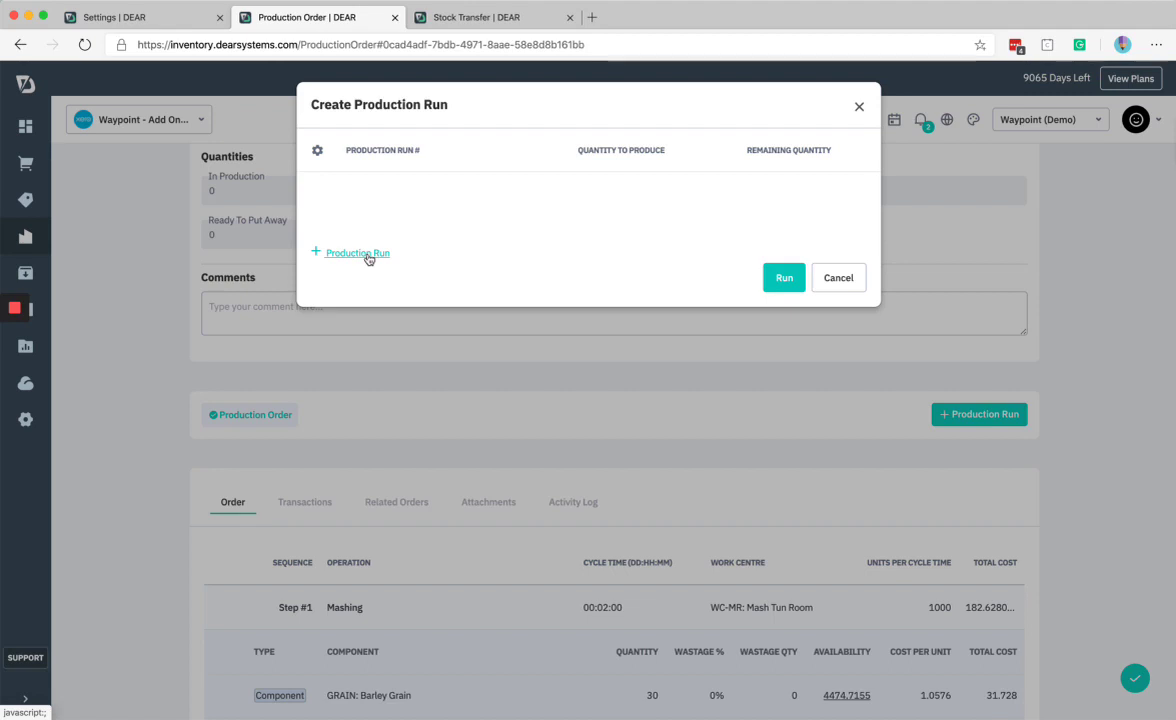
click(367, 259)
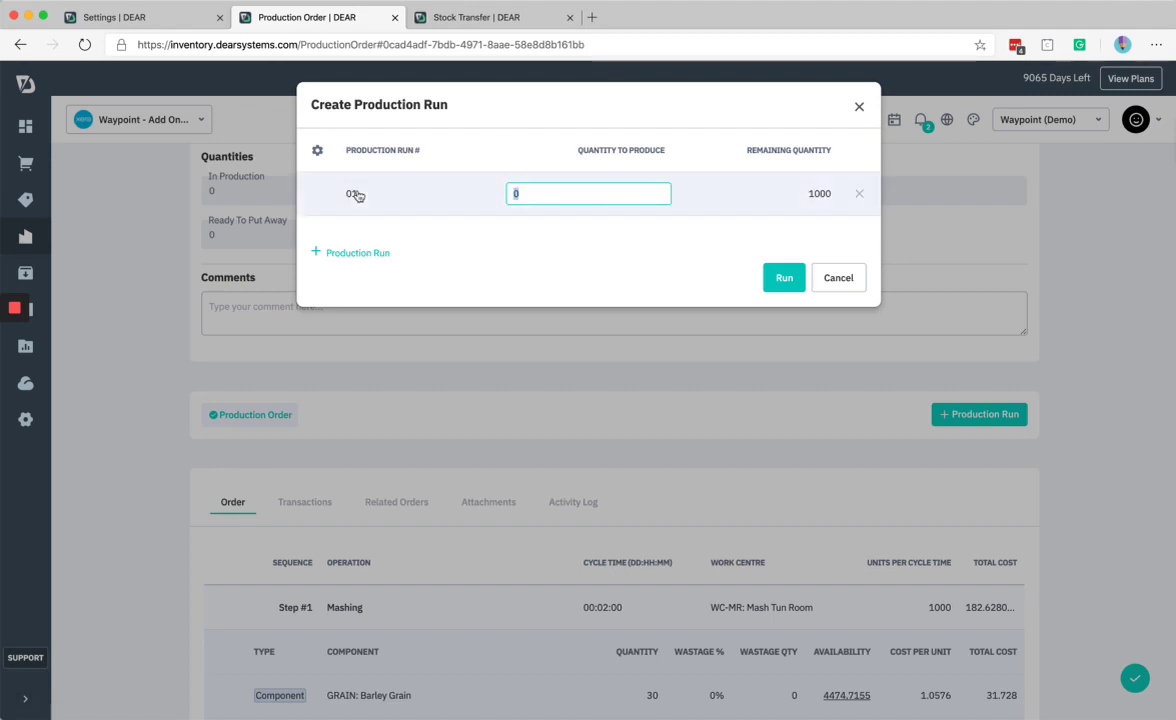
text(10)
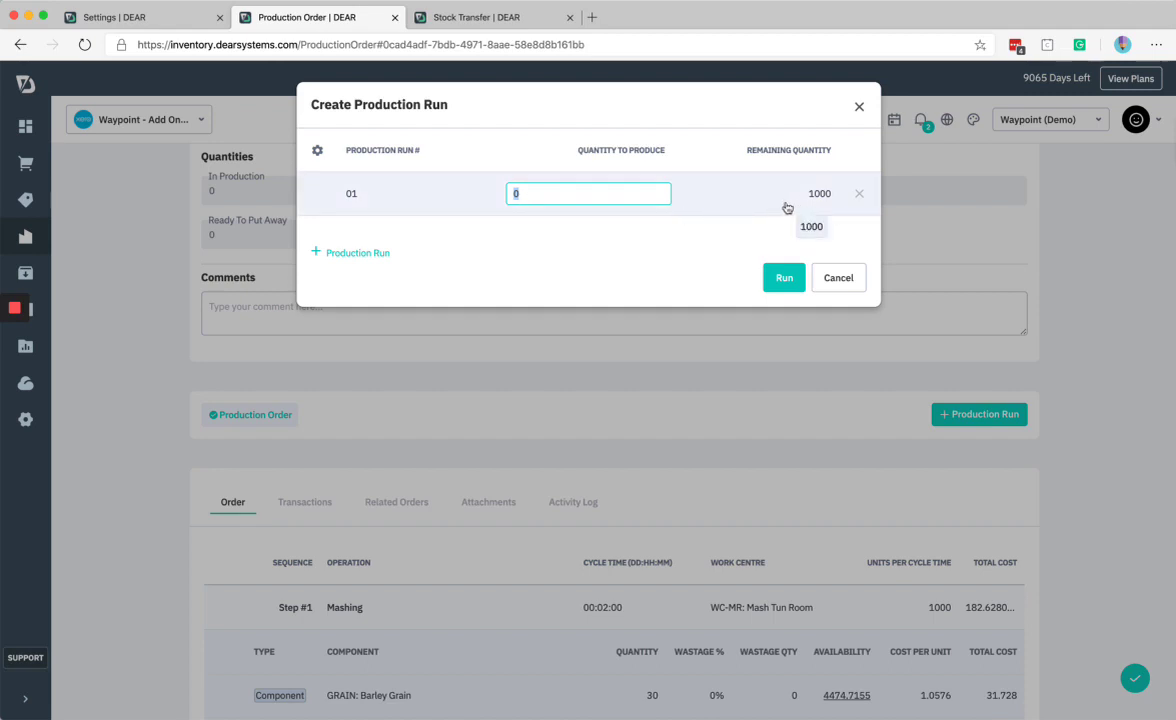
text(00)
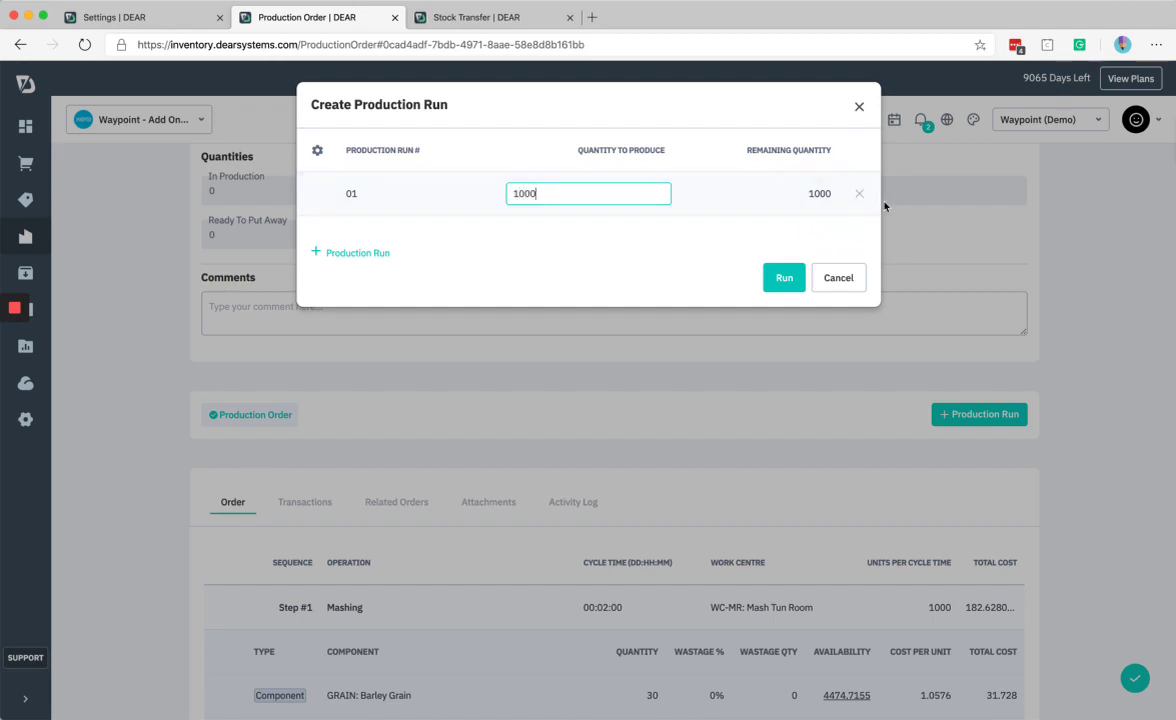
key(BackSpace)
key(BackSpace)
key(BackSpace)
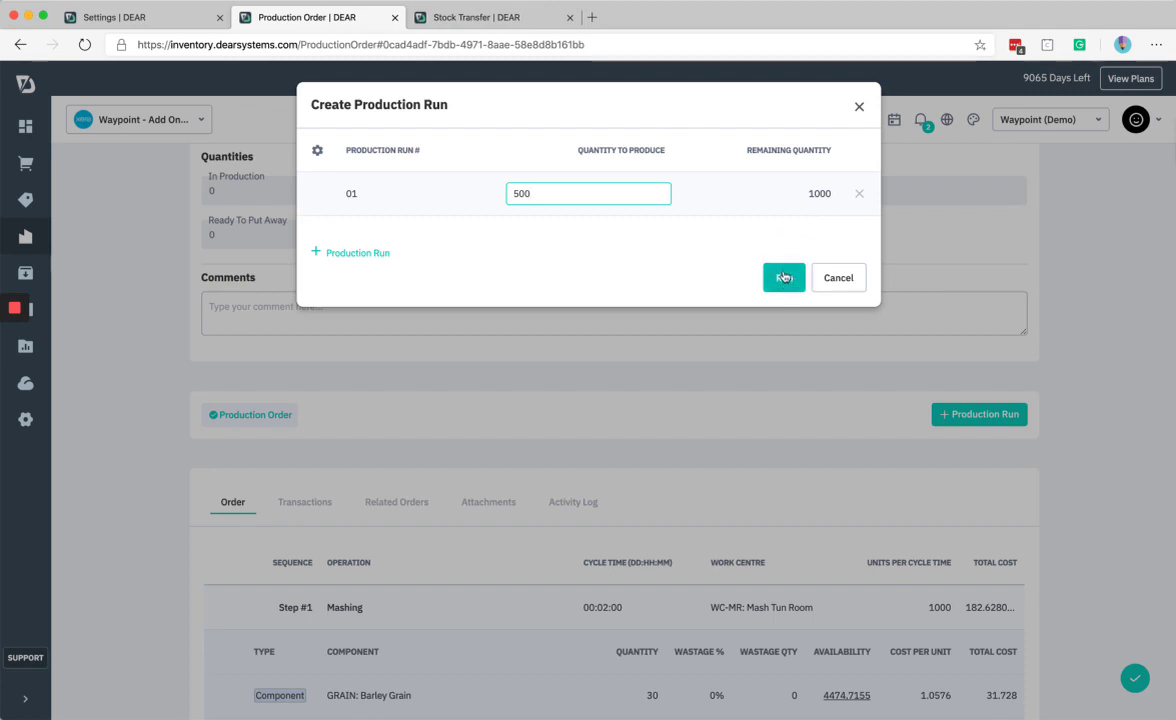
click(784, 277)
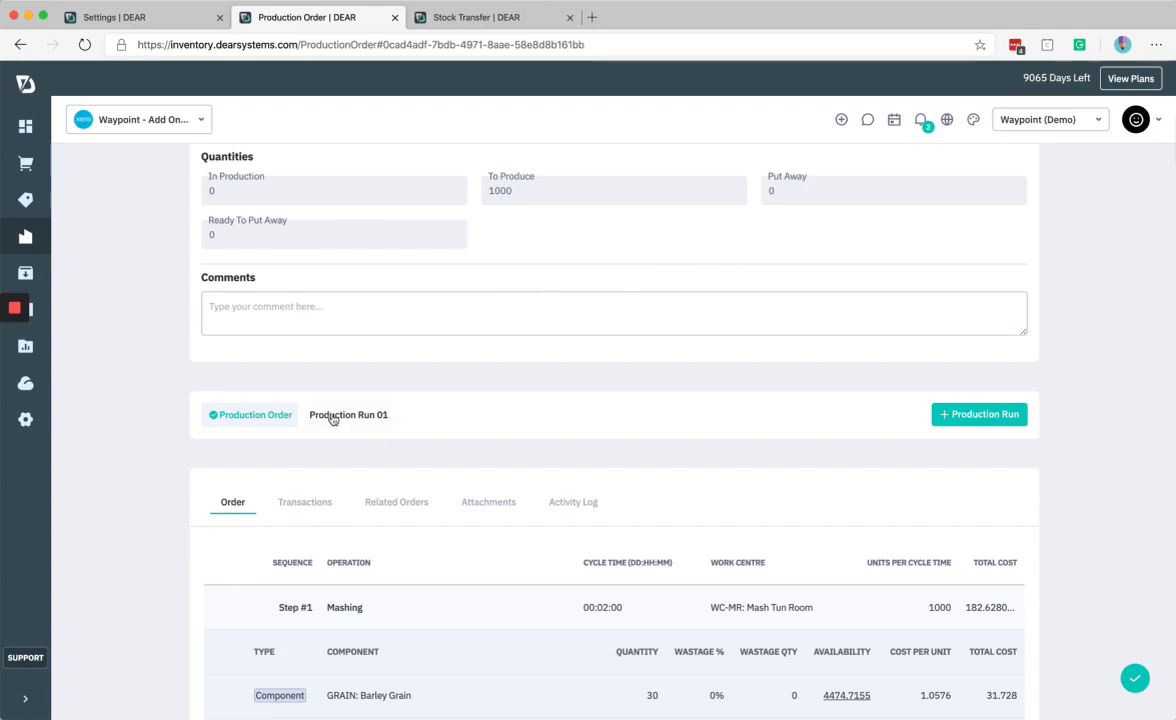
Open Production Run 01, look over its Mashing operation and resources, and start Mashing
click(333, 422)
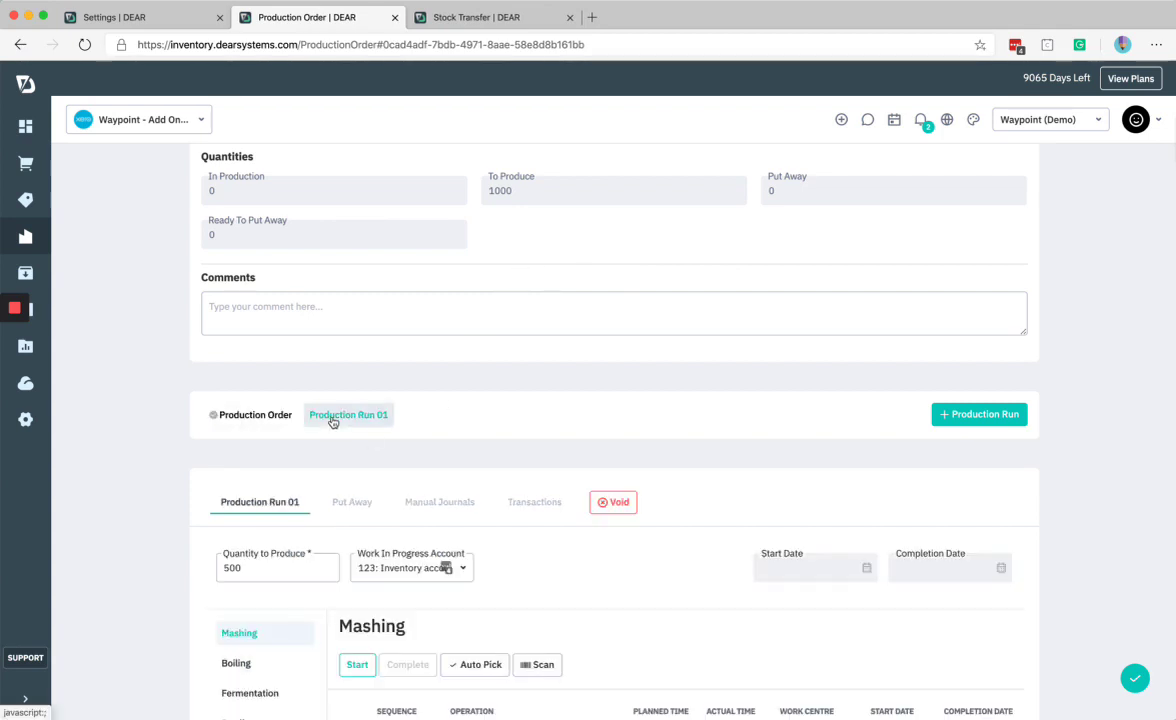
scroll(365, 487, down, 1)
scroll(365, 487, down, 4)
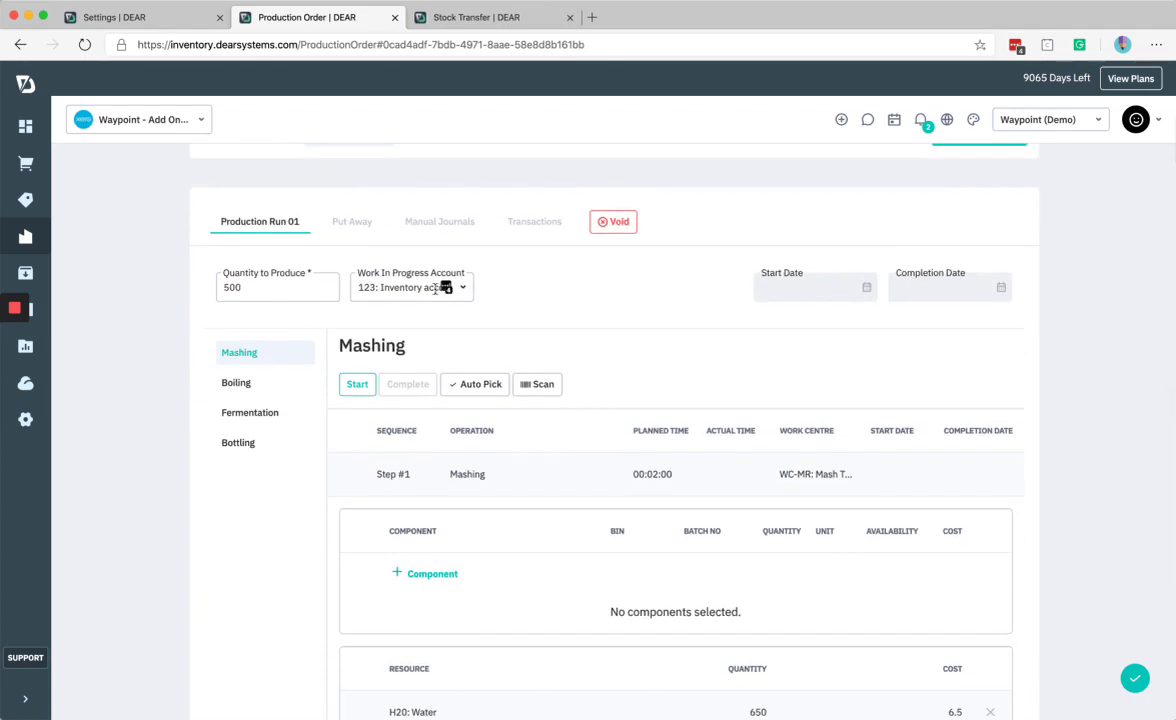
scroll(484, 451, down, 3)
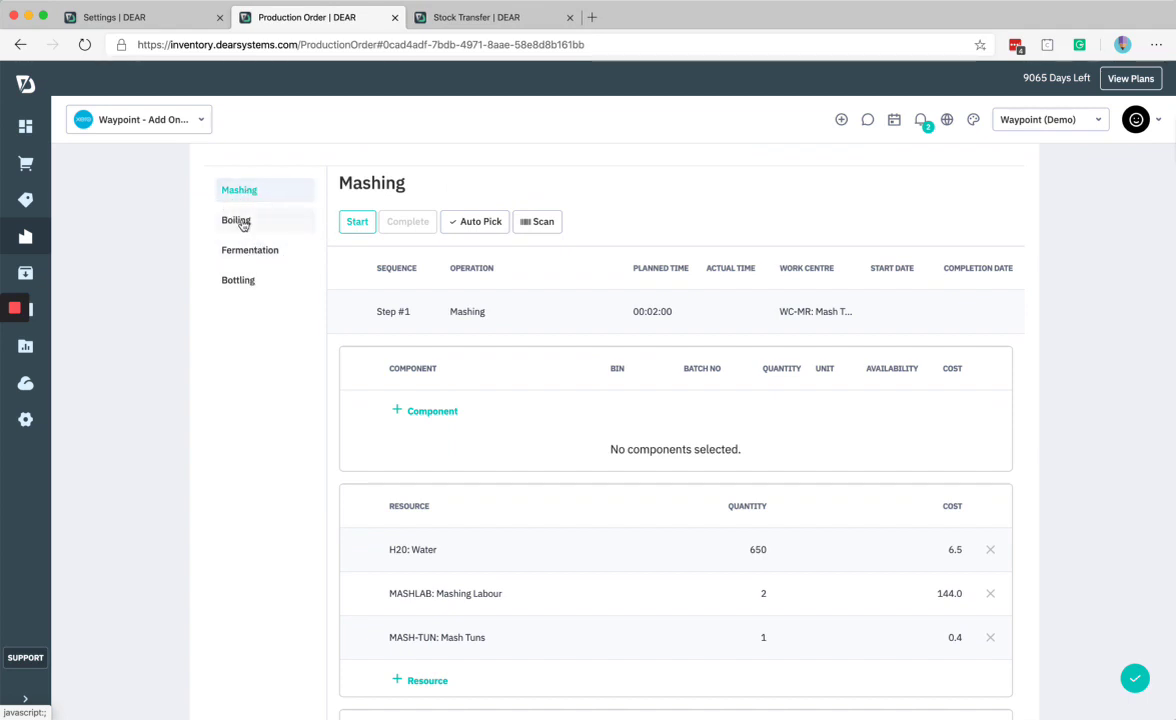
scroll(297, 365, up, 2)
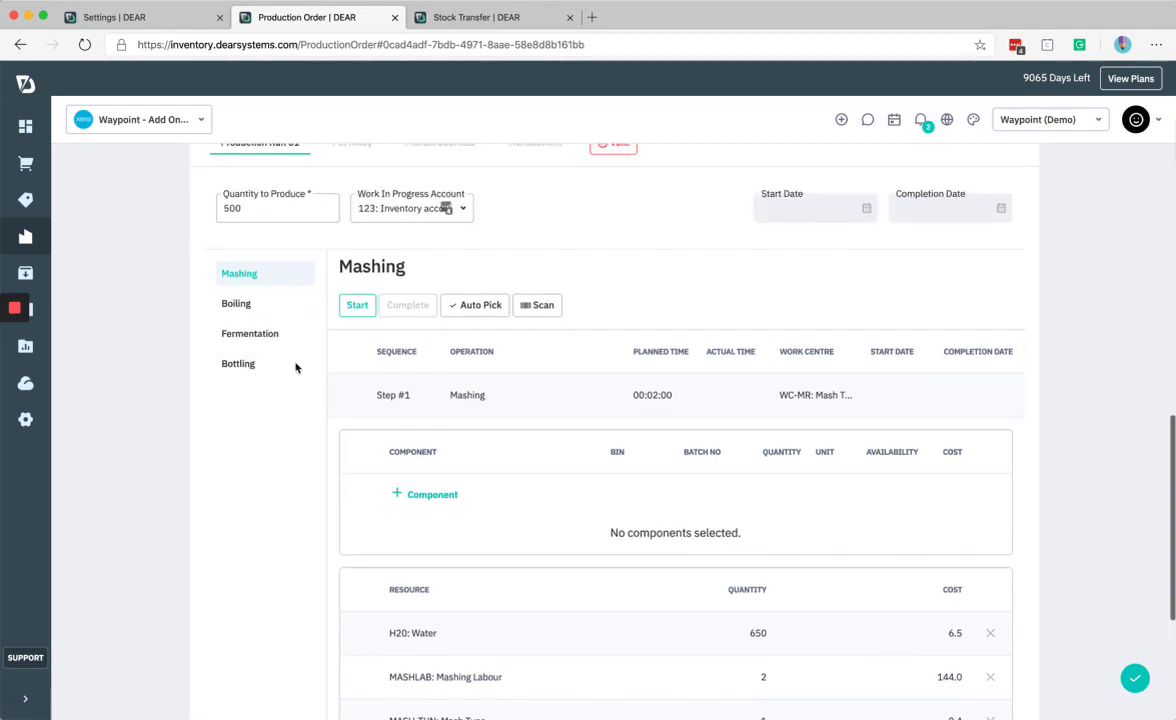
click(357, 306)
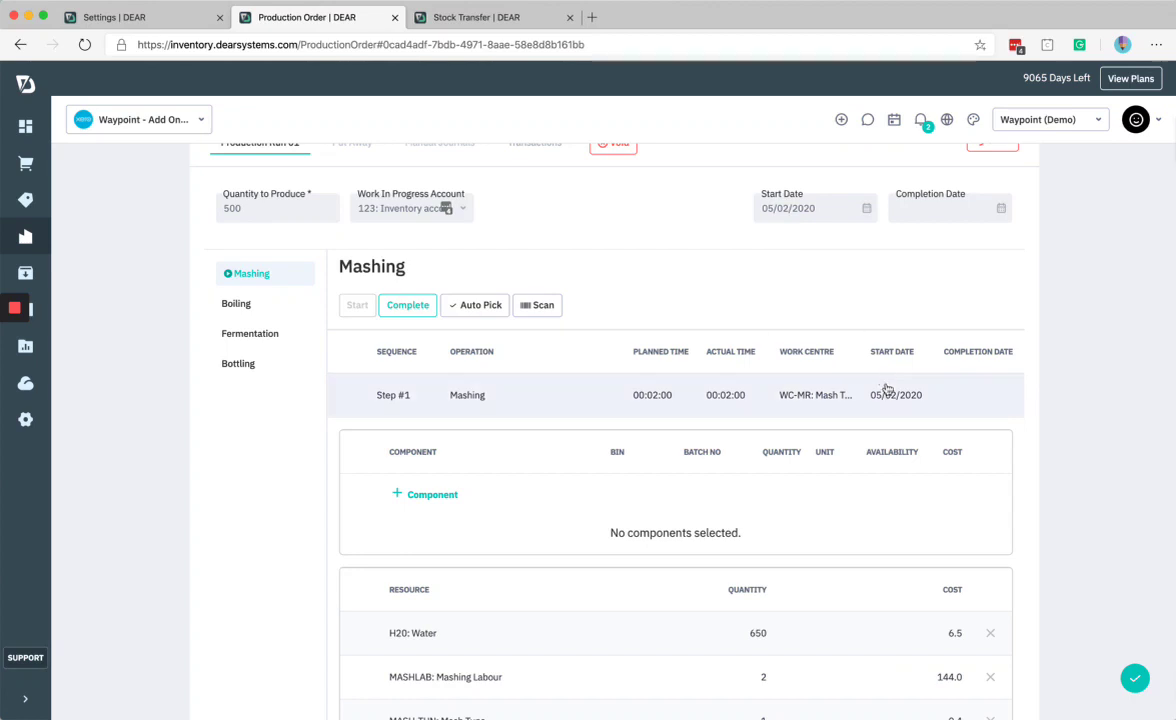
click(966, 392)
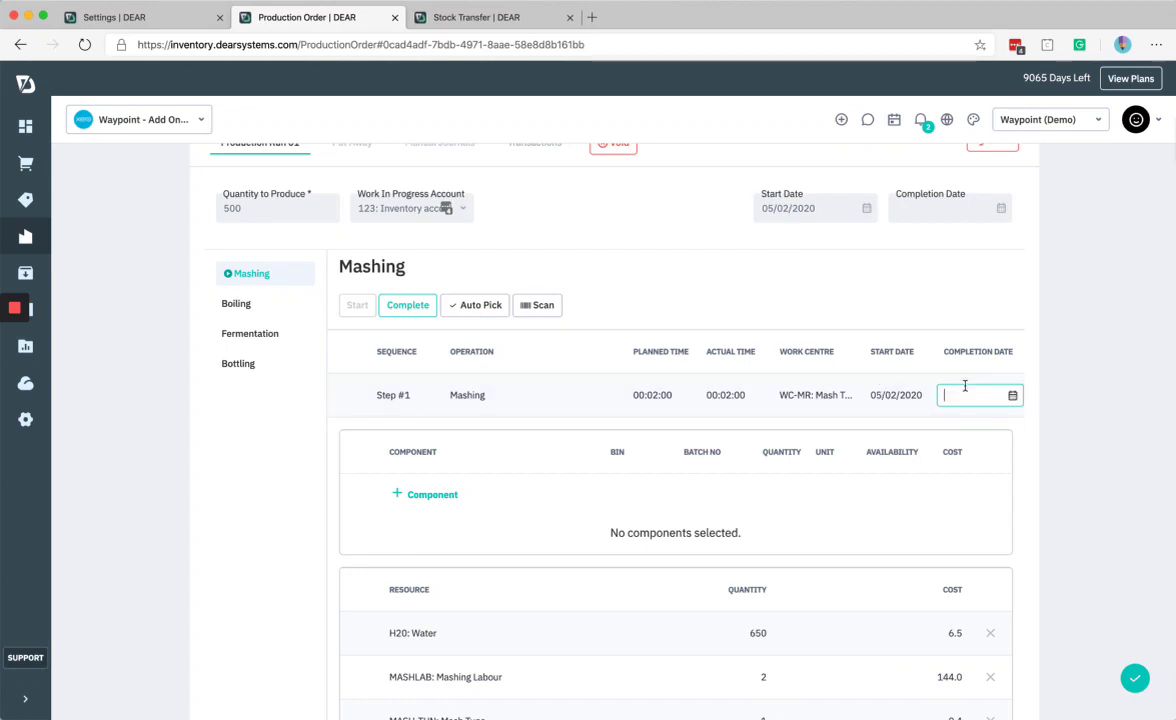
click(1012, 396)
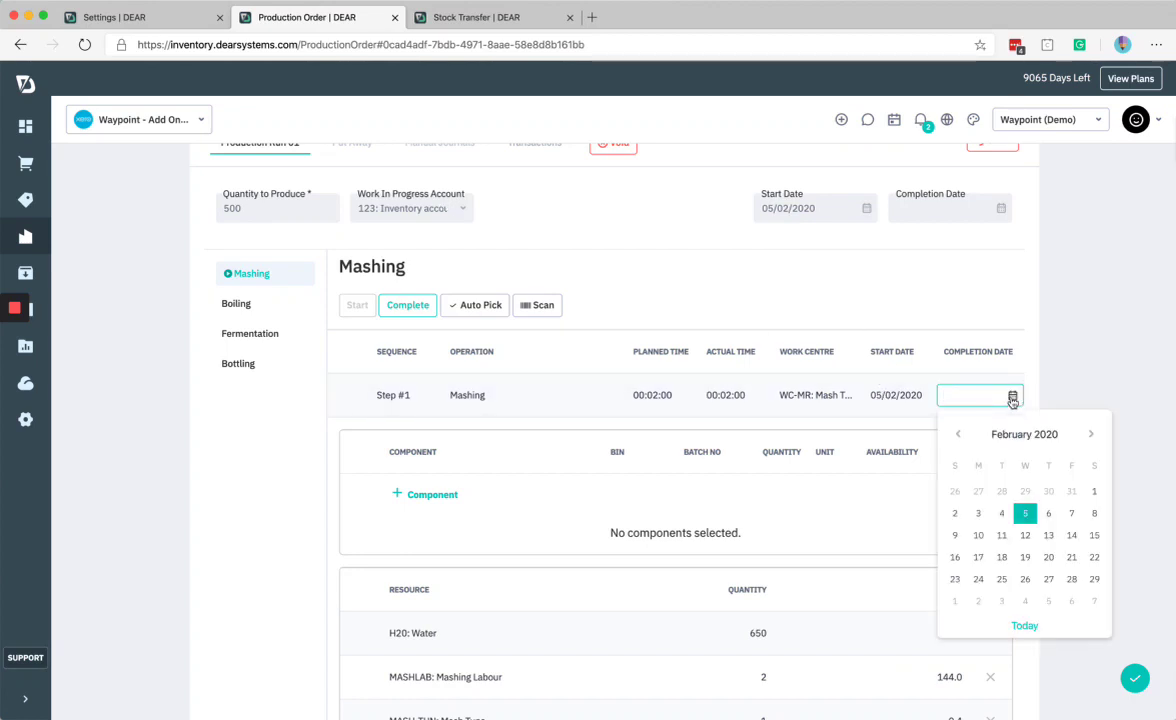
click(955, 297)
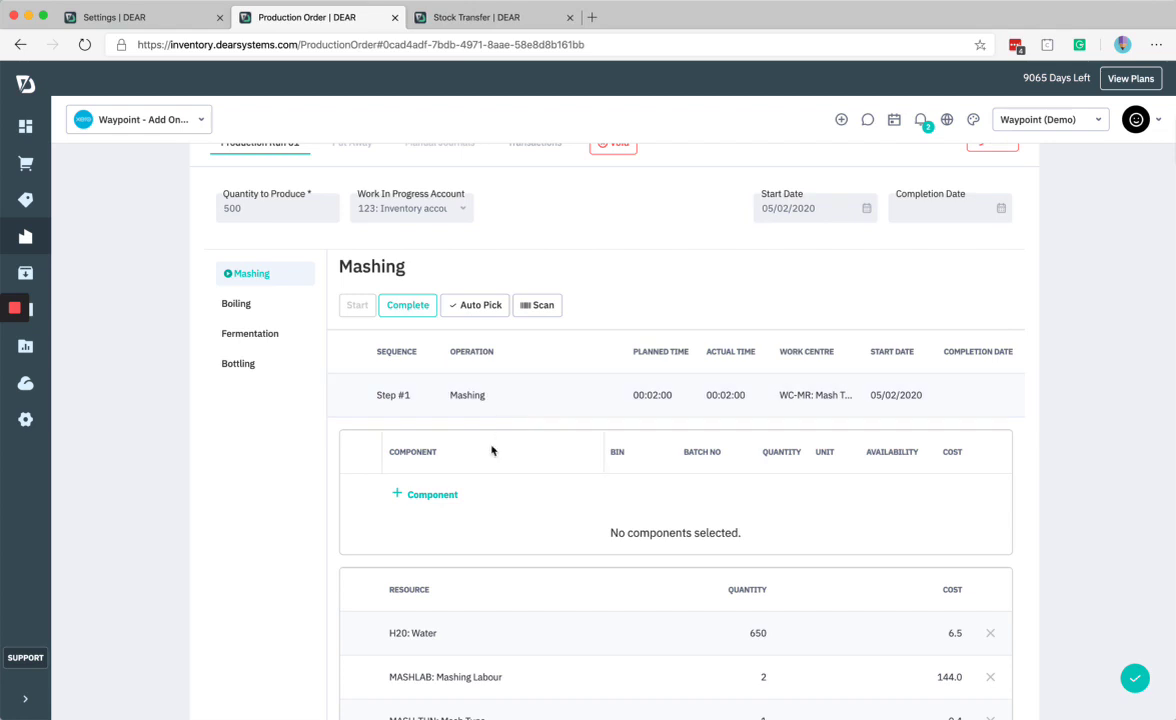
Auto pick the components for Mashing, check its resources and overheads, and complete the operation
click(474, 310)
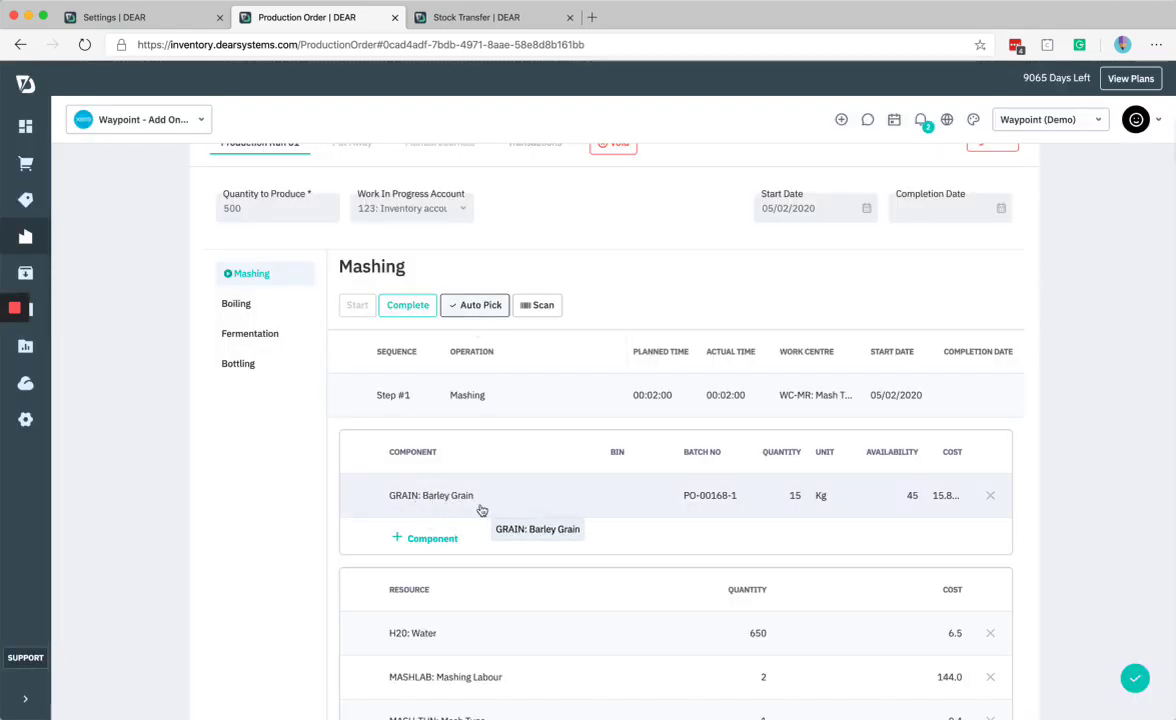
scroll(481, 510, down, 2)
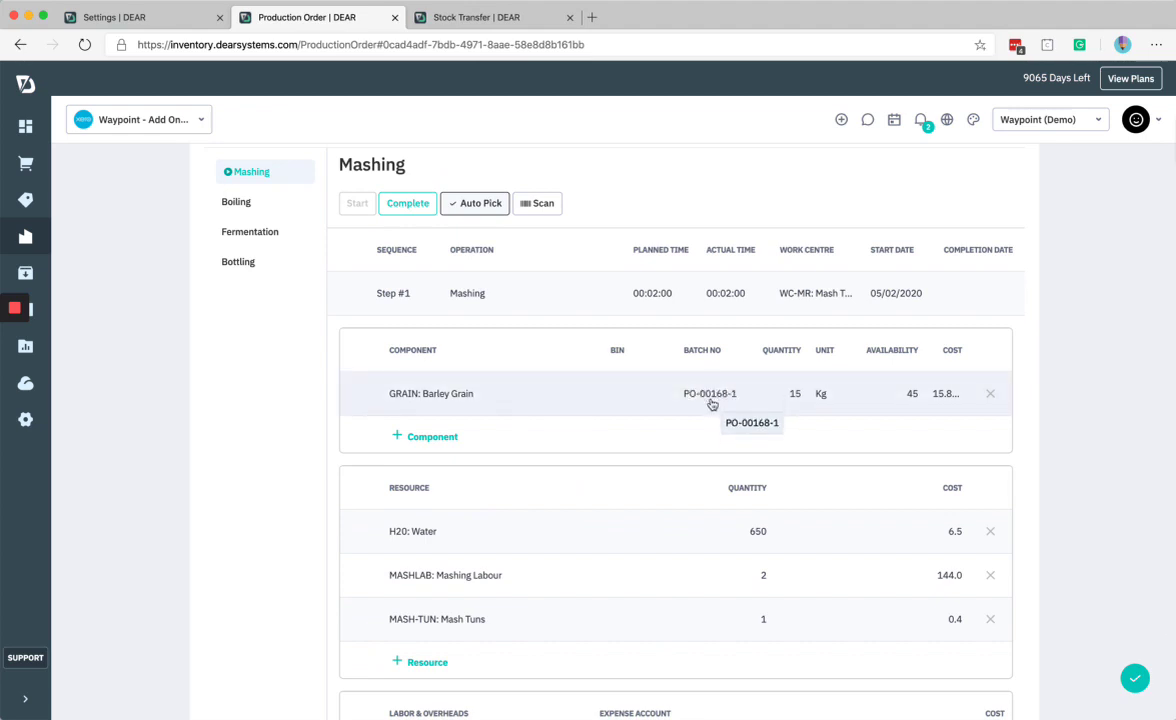
scroll(711, 404, down, 4)
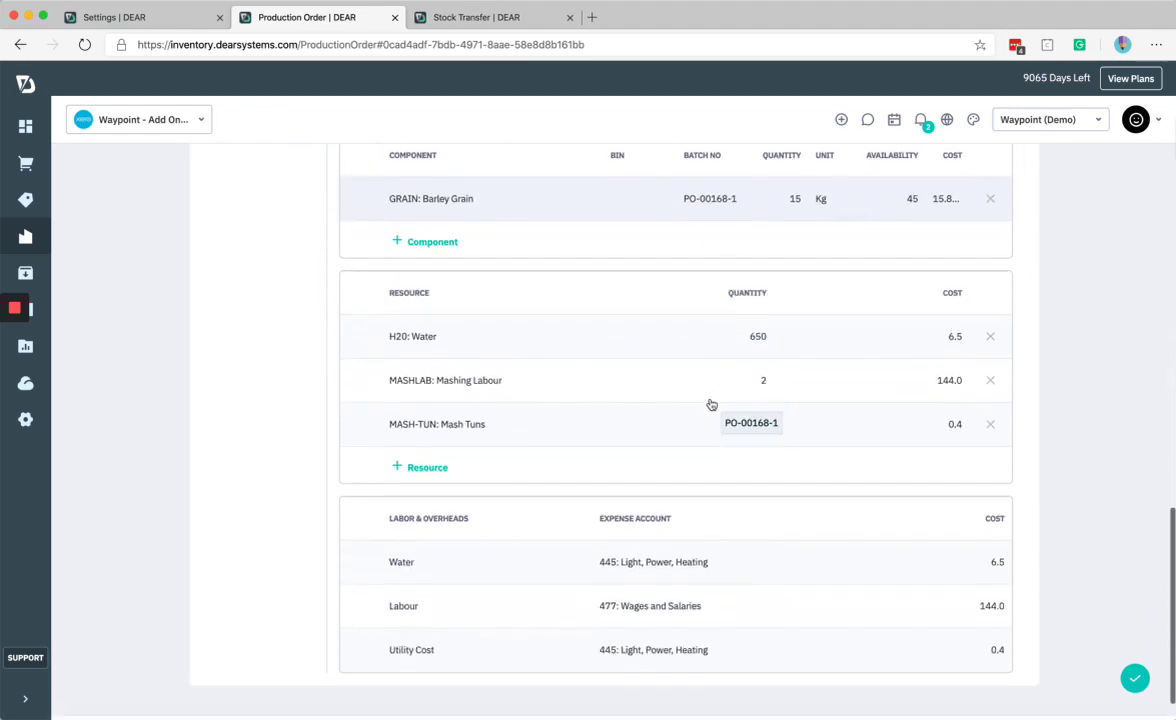
scroll(709, 404, up, 4)
click(749, 540)
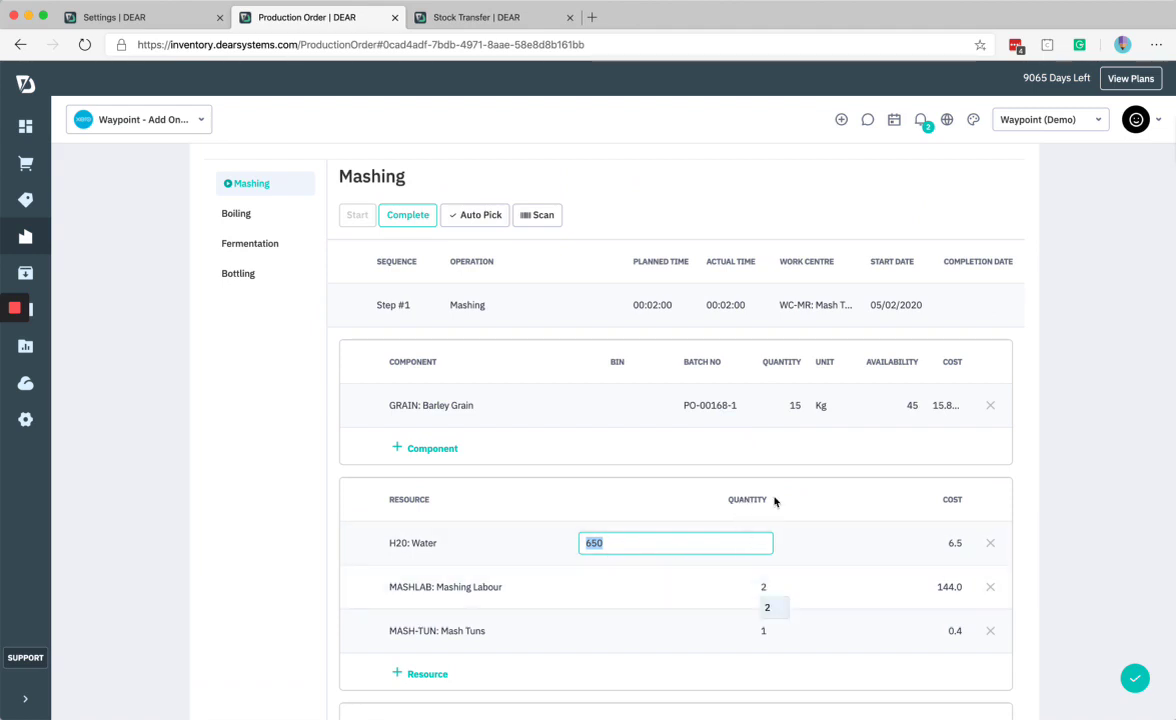
click(410, 217)
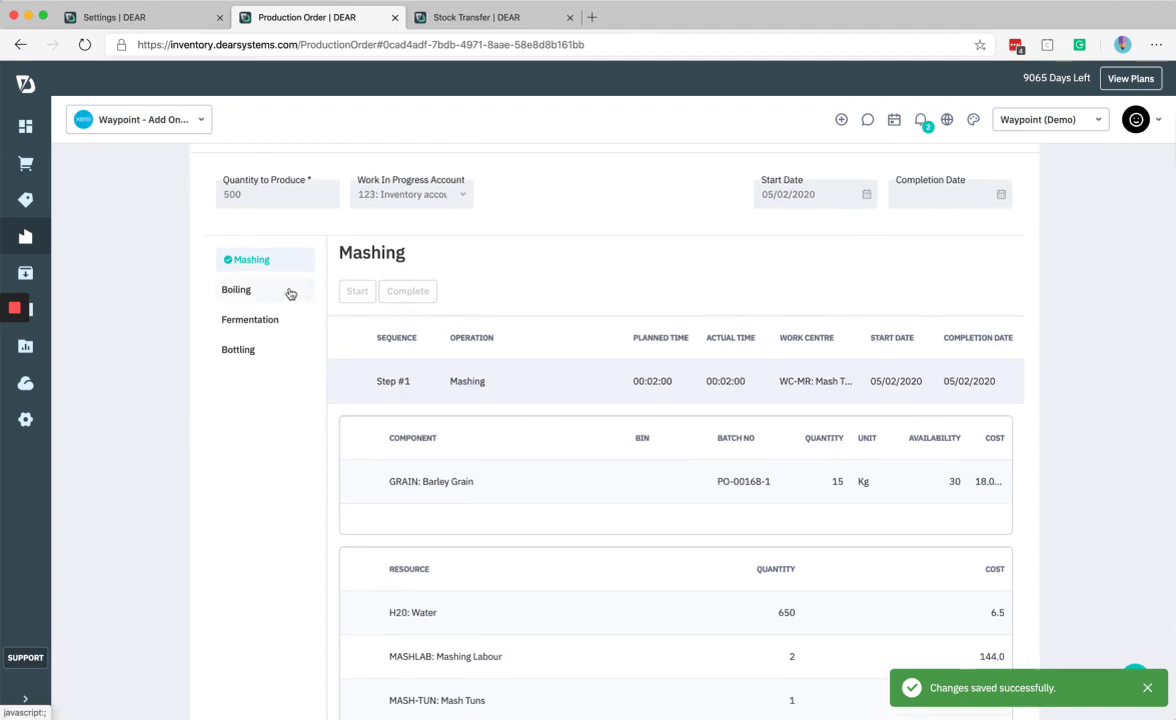
Start the Boiling operation of Production Run 01, auto pick its components, and complete it
click(288, 292)
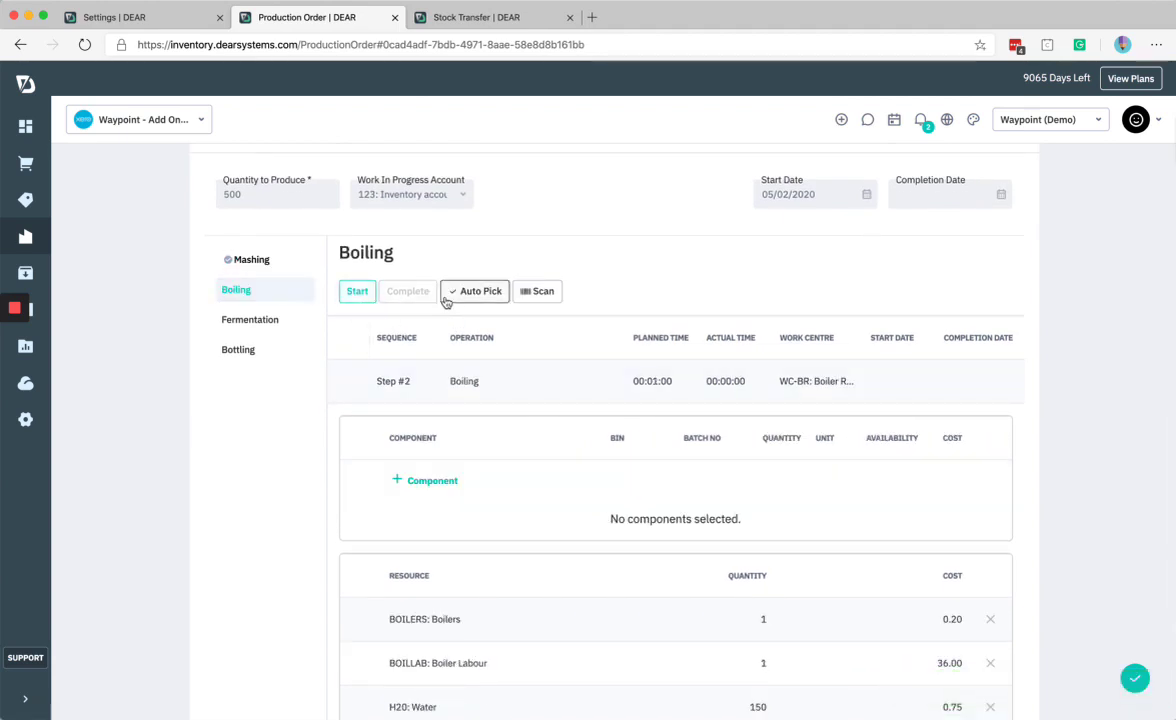
scroll(268, 352, up, 3)
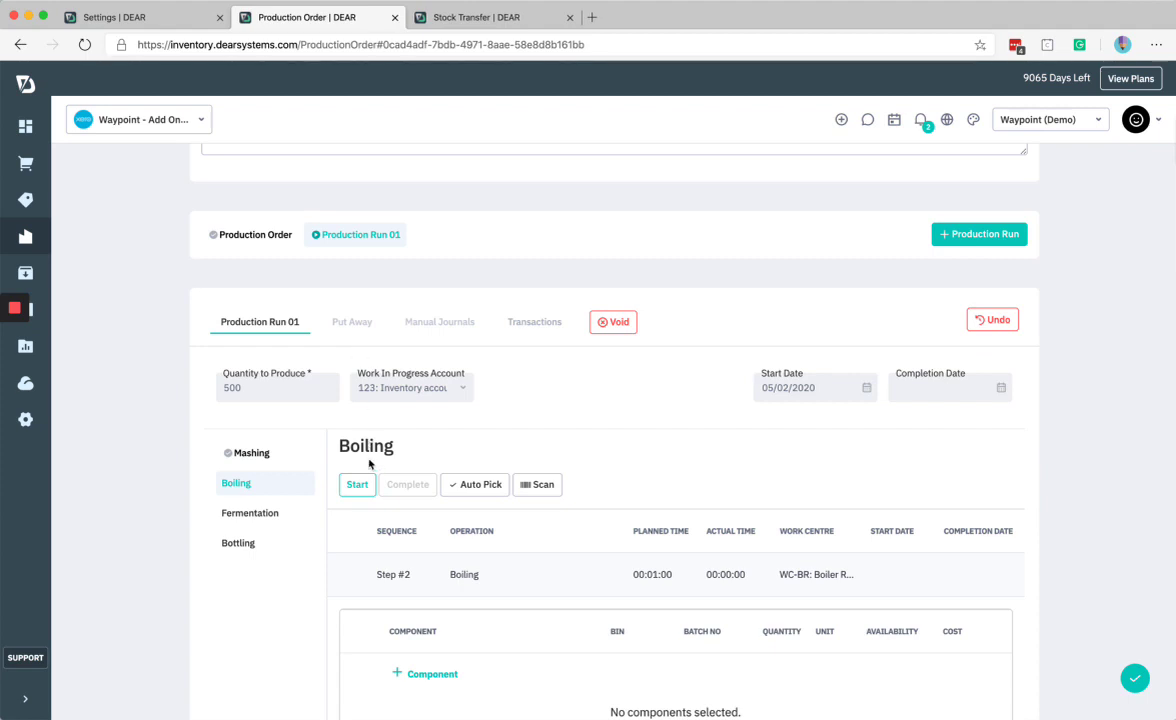
scroll(365, 455, down, 1)
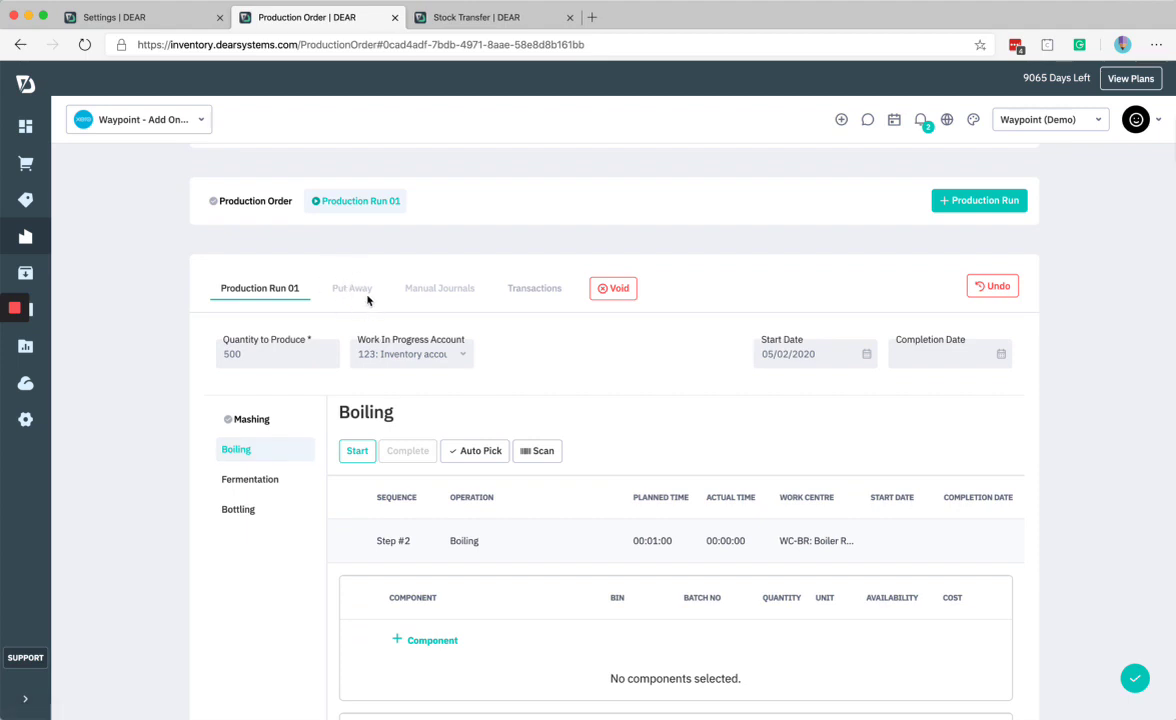
click(360, 459)
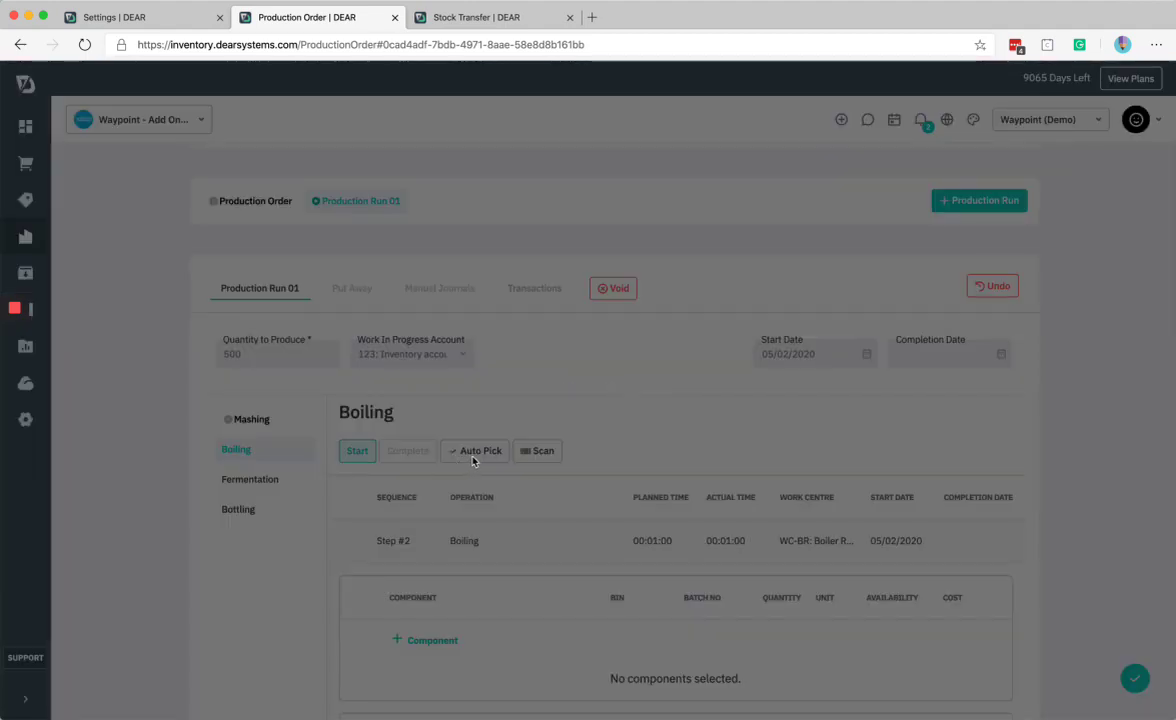
click(477, 460)
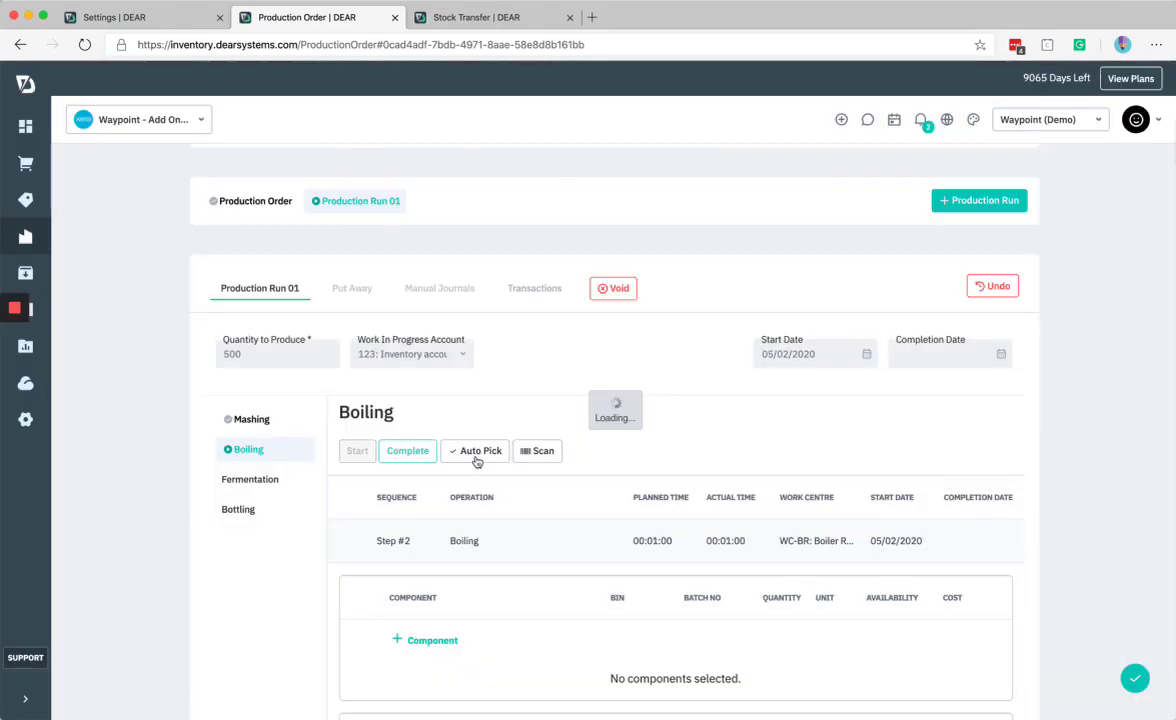
click(410, 452)
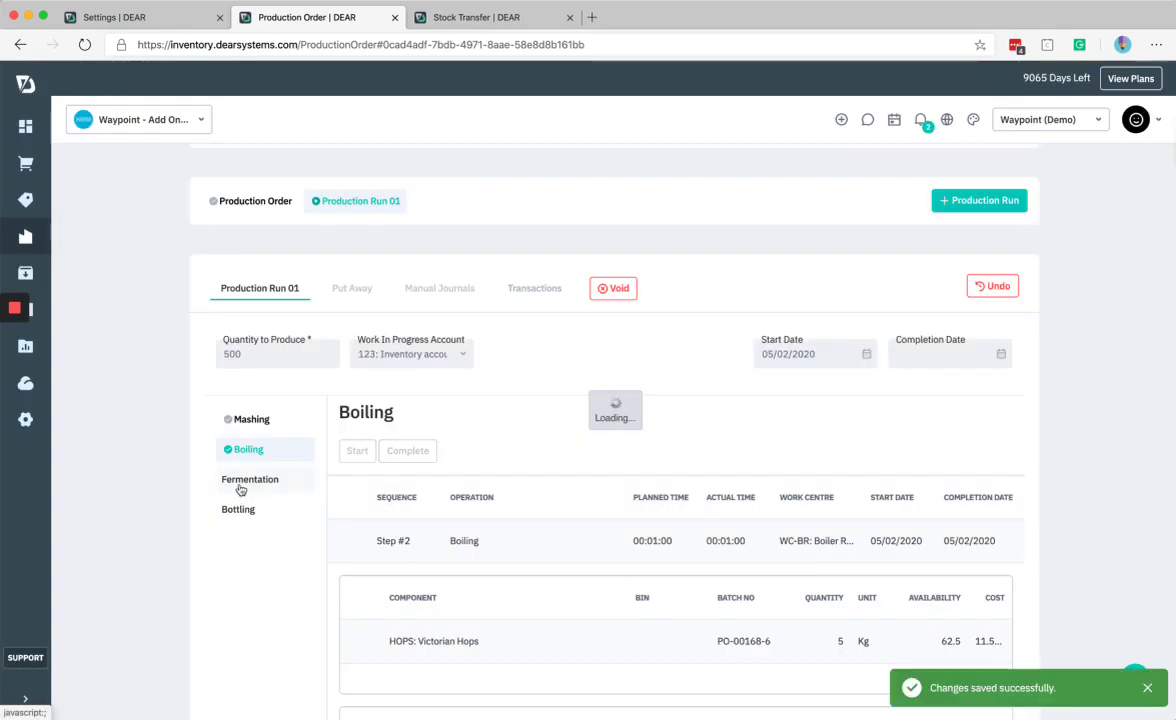
Start the Fermentation operation of Production Run 01, auto pick its components, and complete it
click(240, 483)
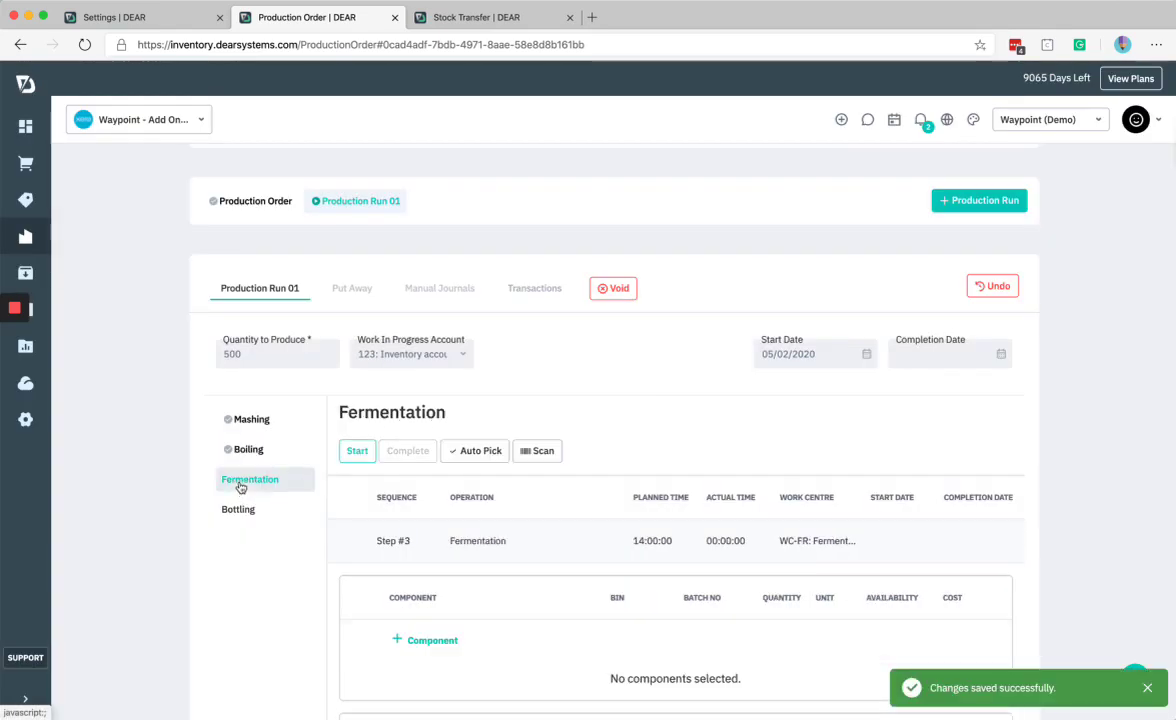
click(356, 452)
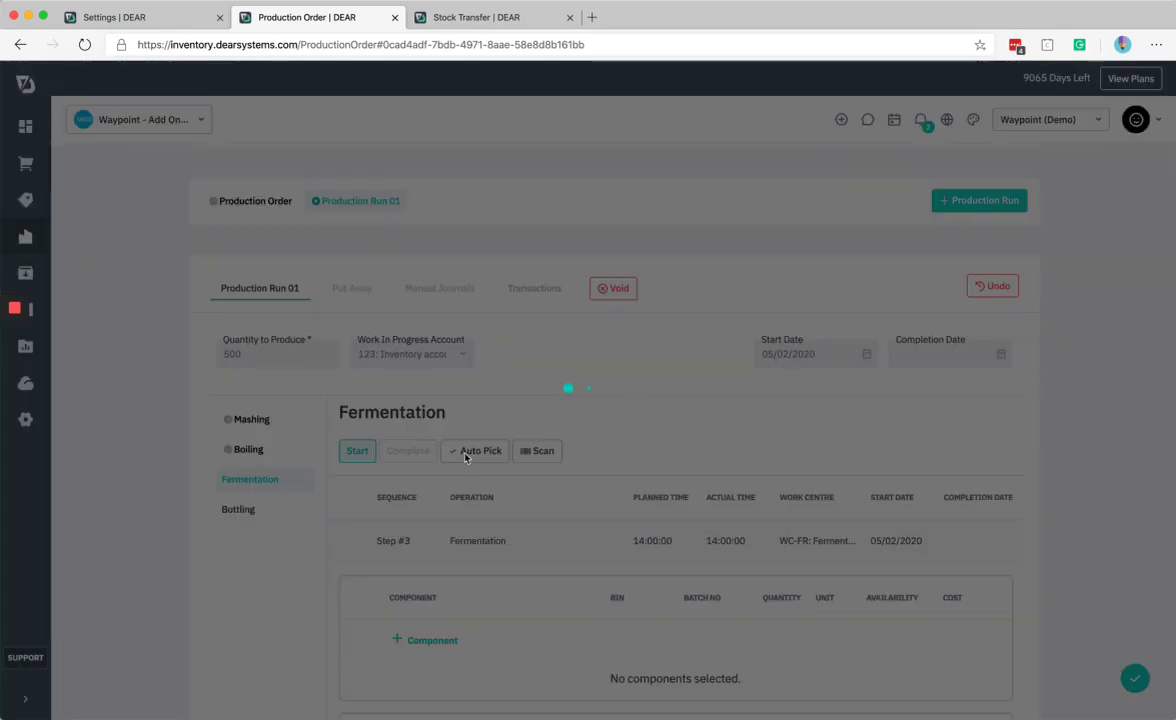
click(466, 452)
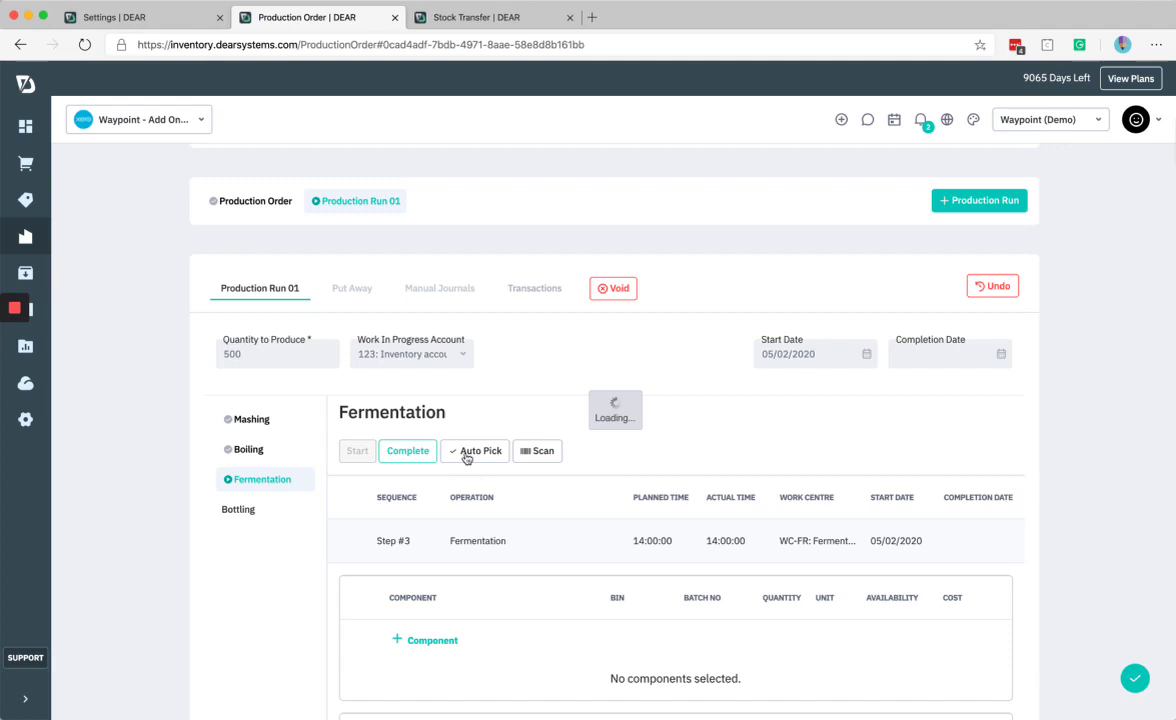
click(404, 456)
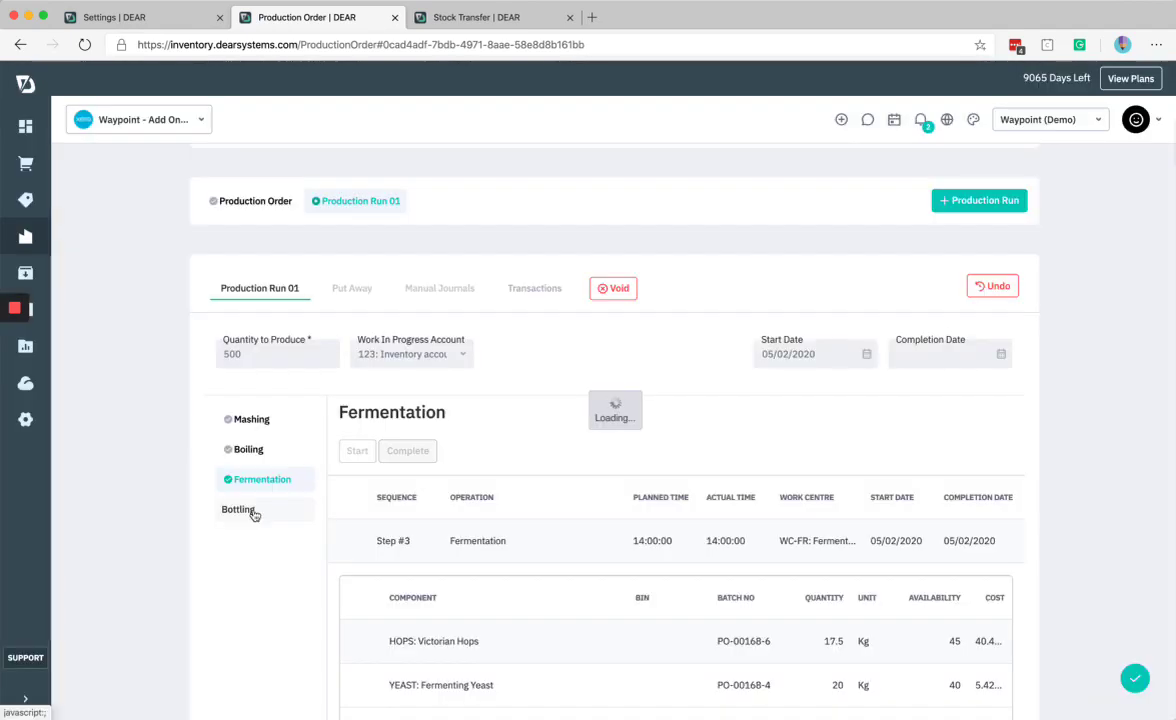
Start the Bottling operation of Production Run 01, auto pick its components, and complete it
click(252, 510)
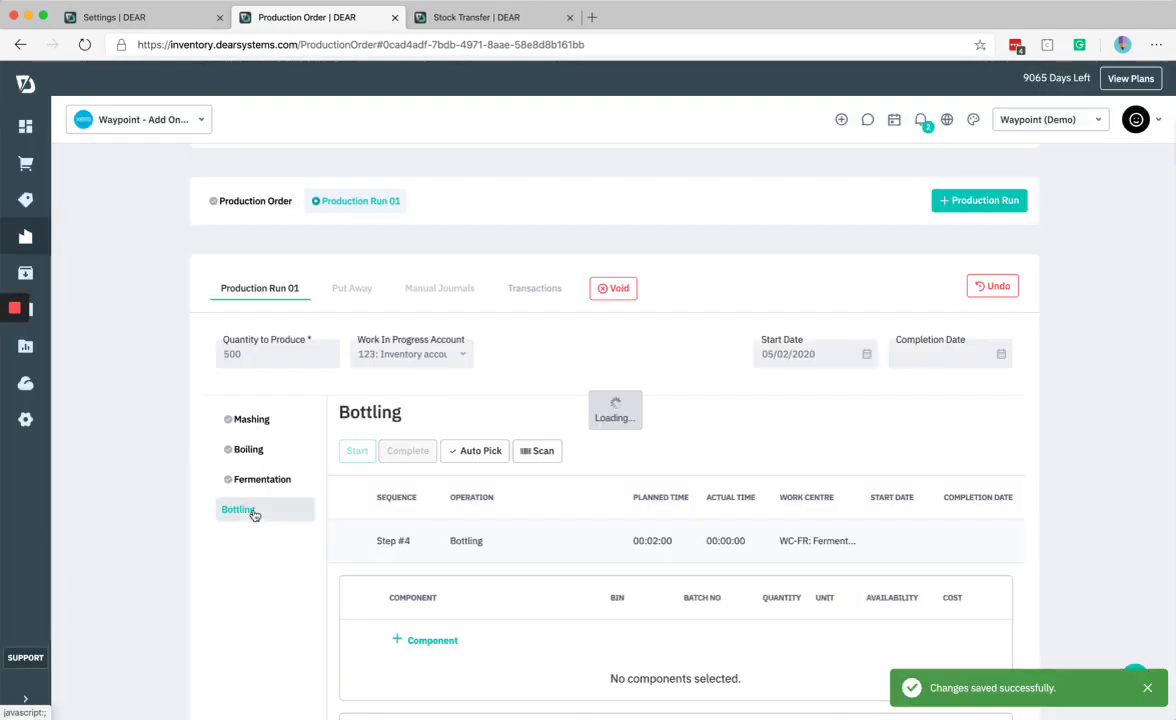
click(357, 455)
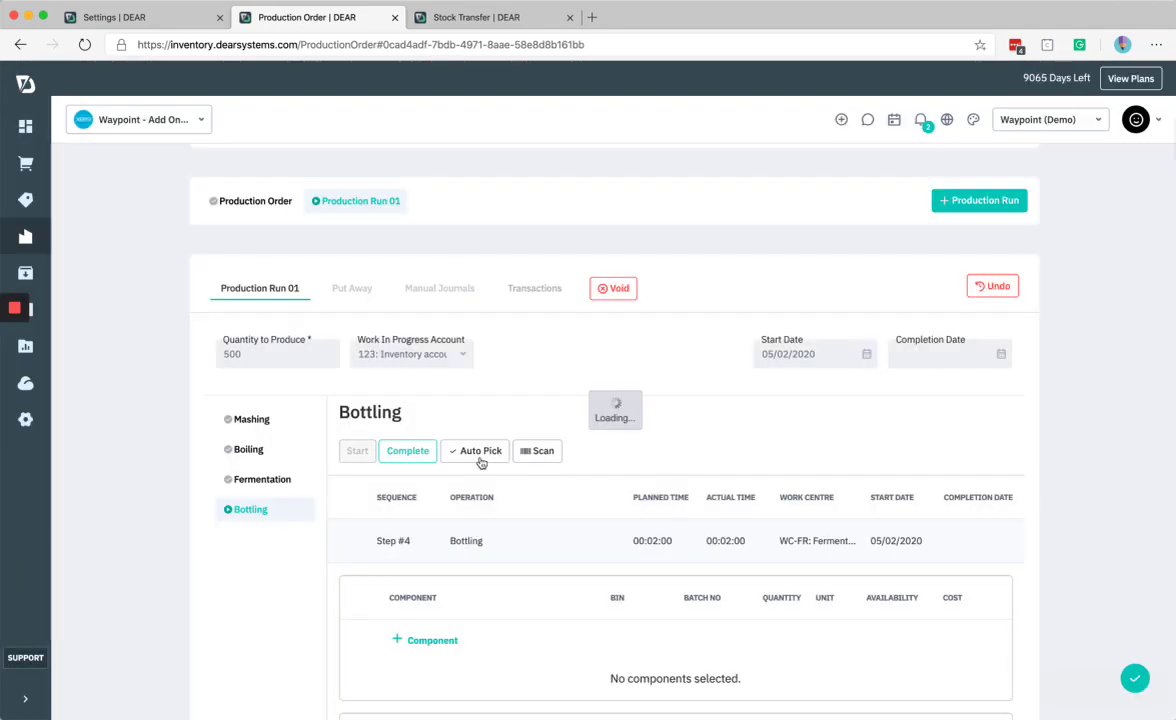
click(422, 455)
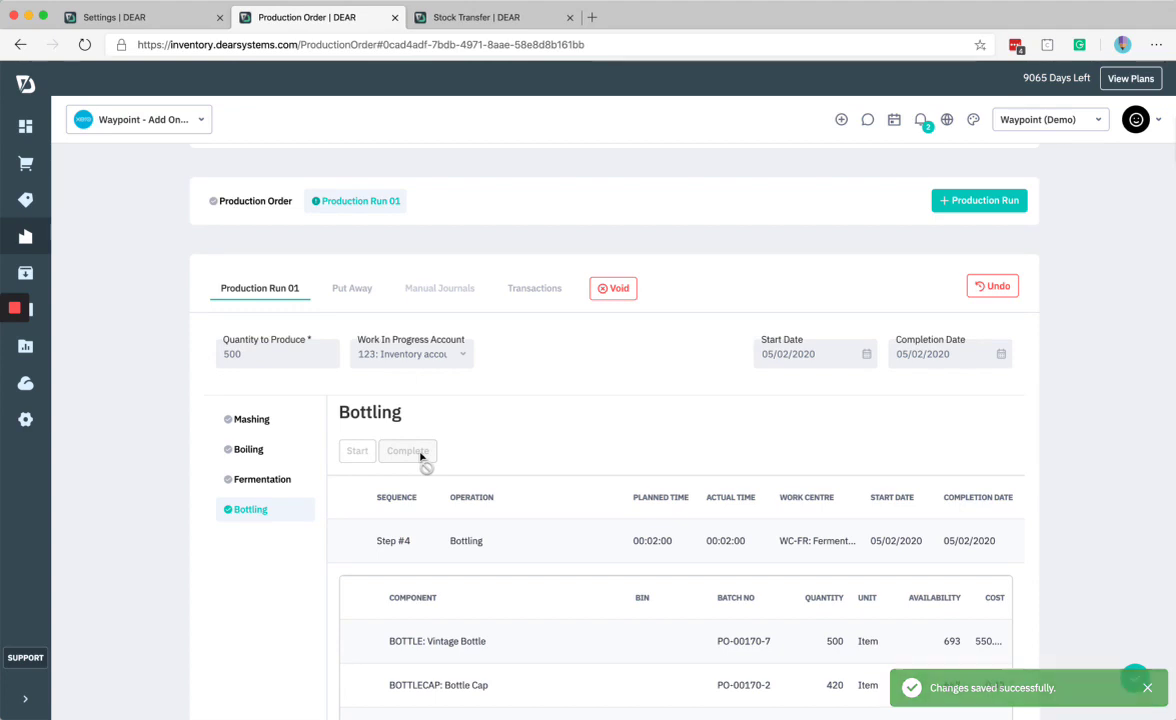
Review the production order's quantities and Bottling components, plus the order's transactions, related orders and activity log
scroll(467, 412, up, 1)
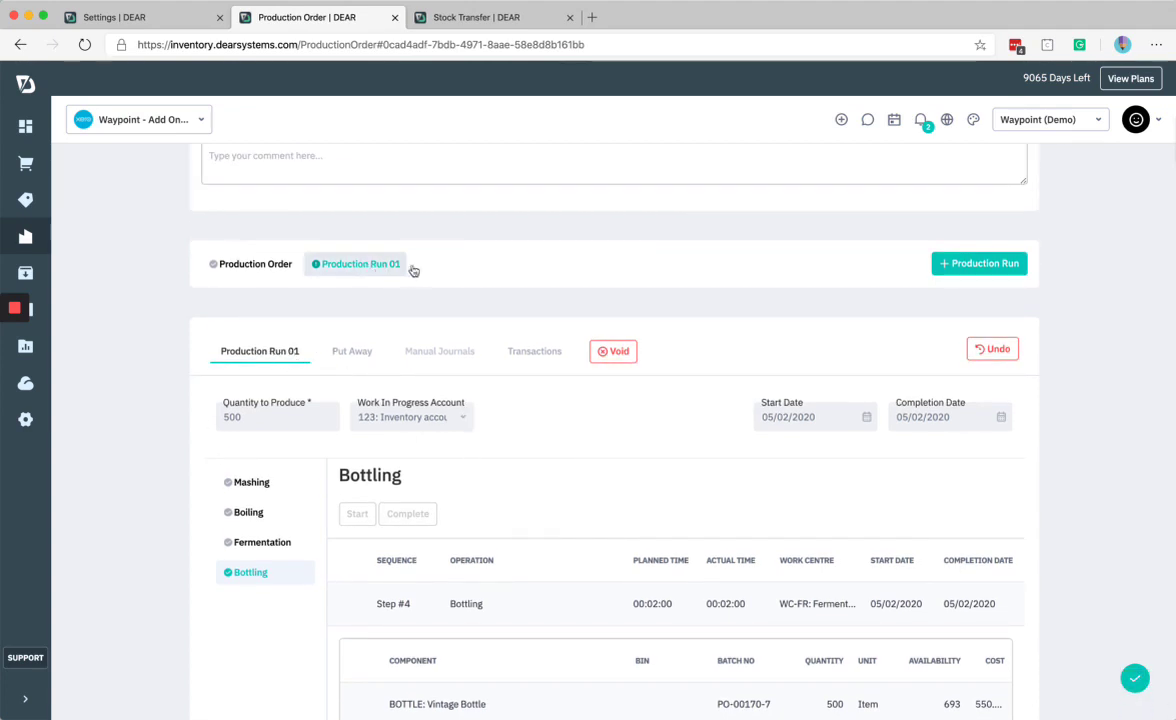
scroll(606, 316, up, 5)
scroll(606, 314, down, 4)
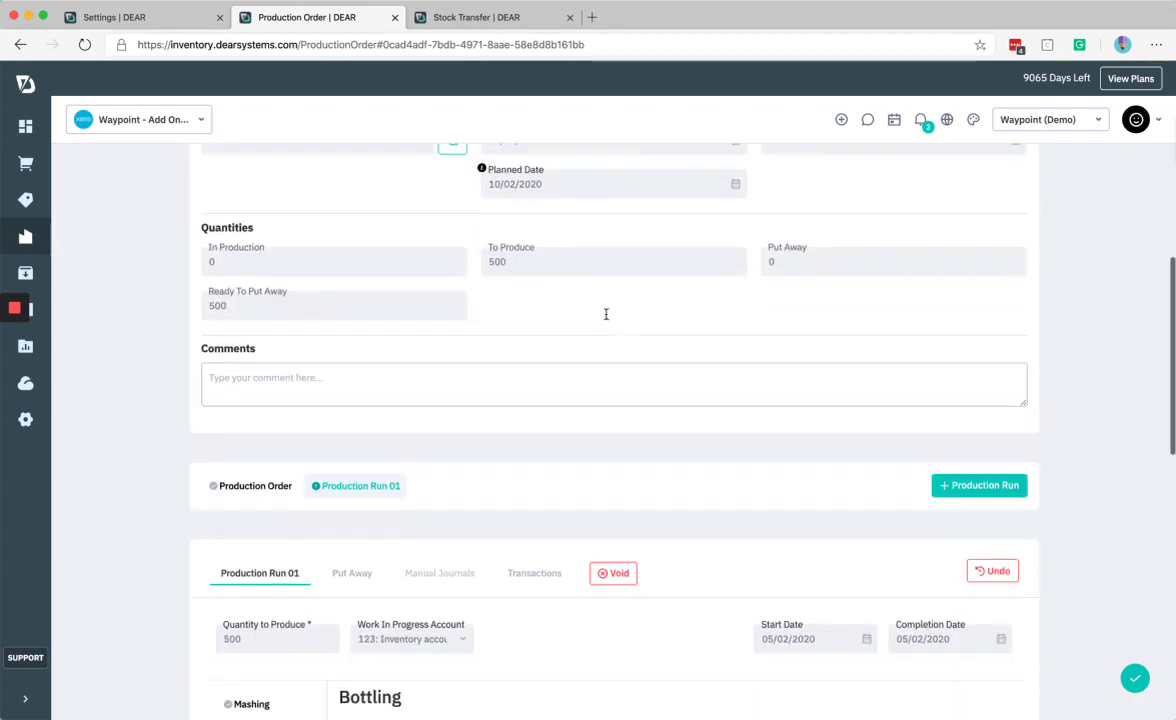
scroll(276, 441, down, 8)
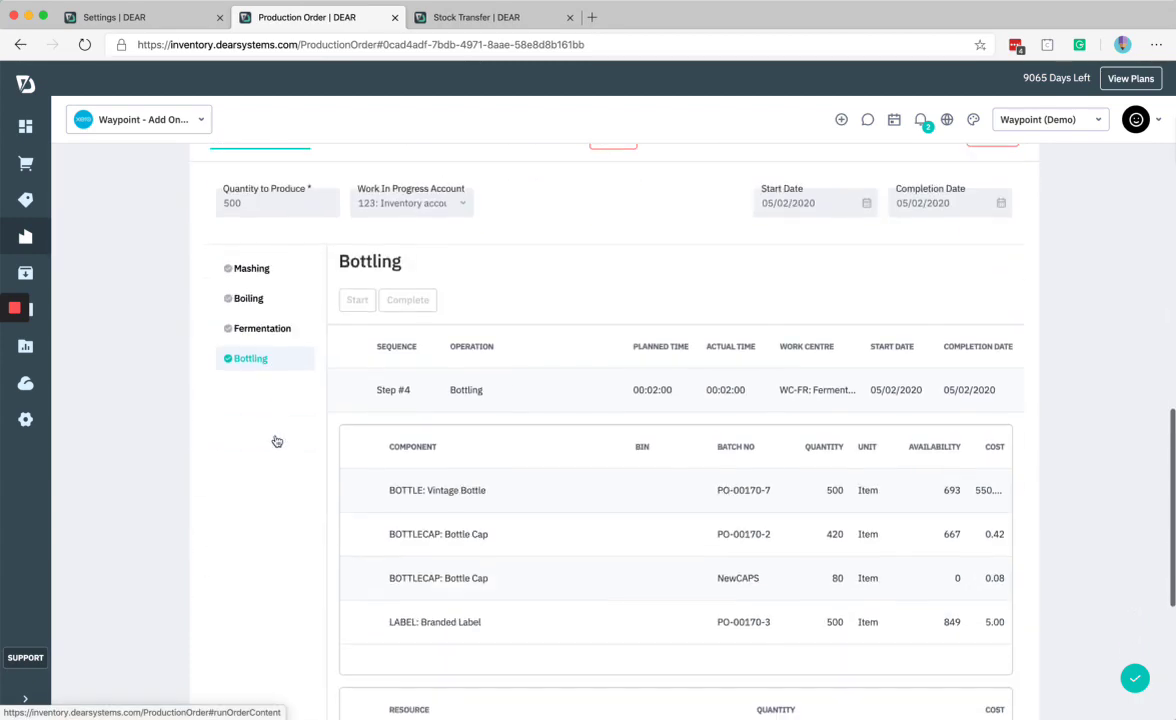
scroll(273, 423, up, 6)
scroll(273, 425, up, 1)
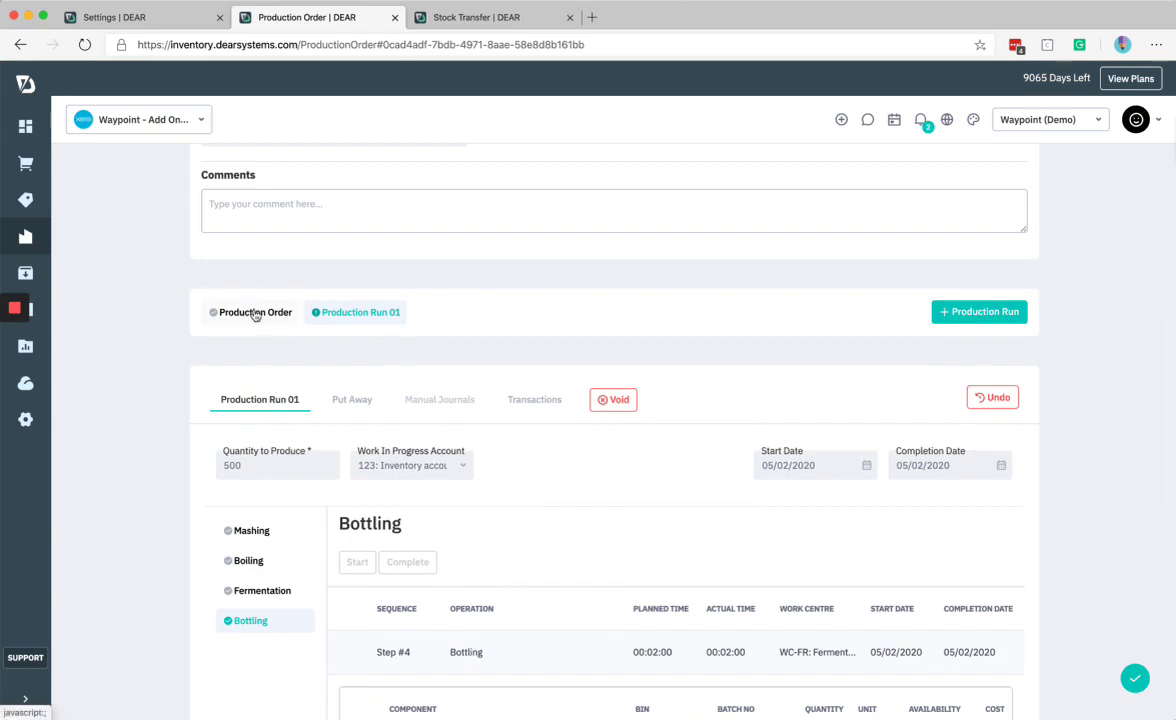
click(256, 314)
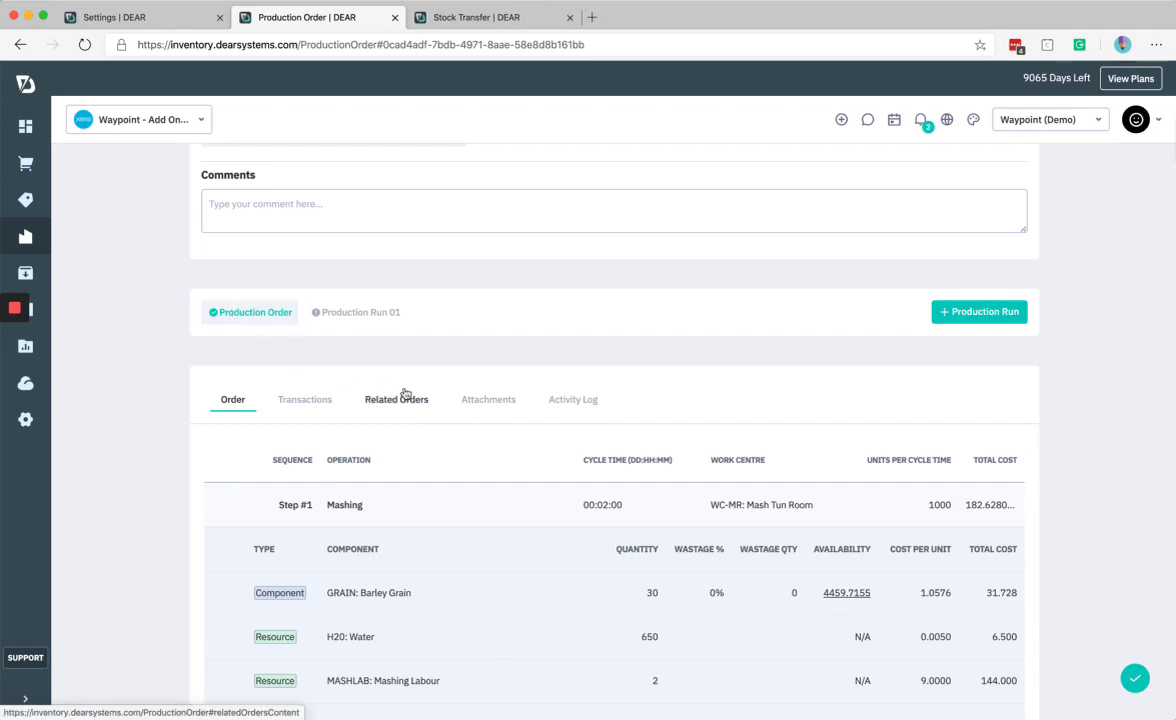
click(319, 394)
scroll(408, 538, down, 1)
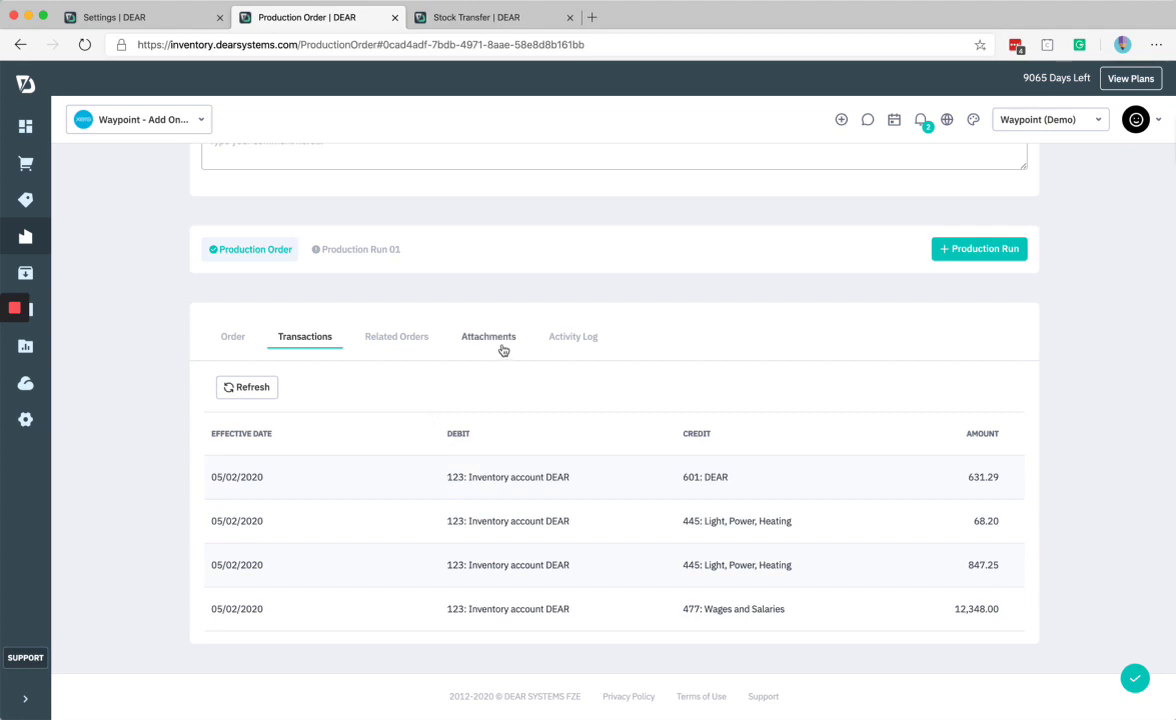
click(571, 340)
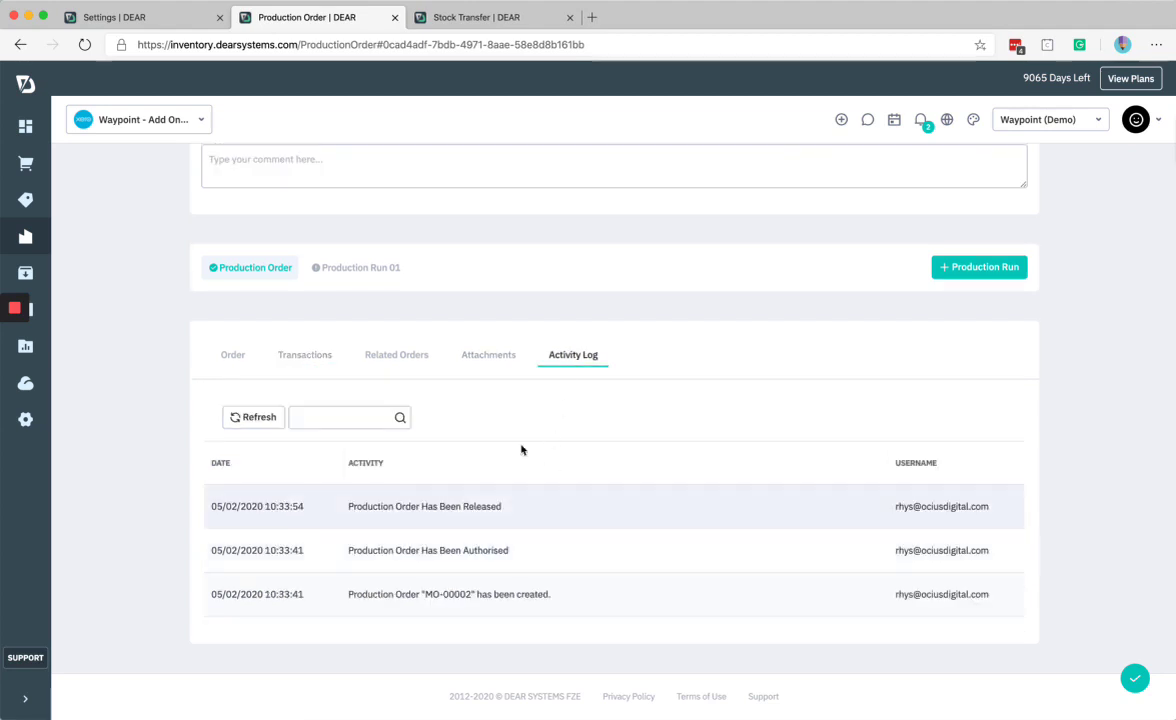
click(425, 357)
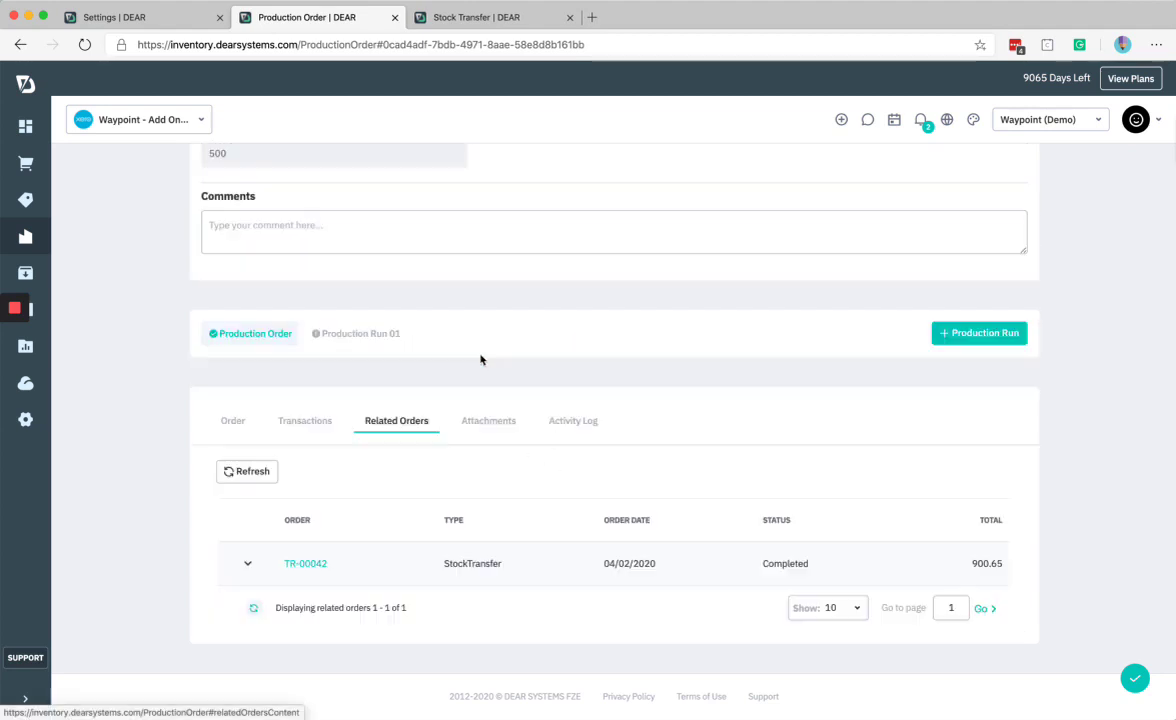
click(561, 423)
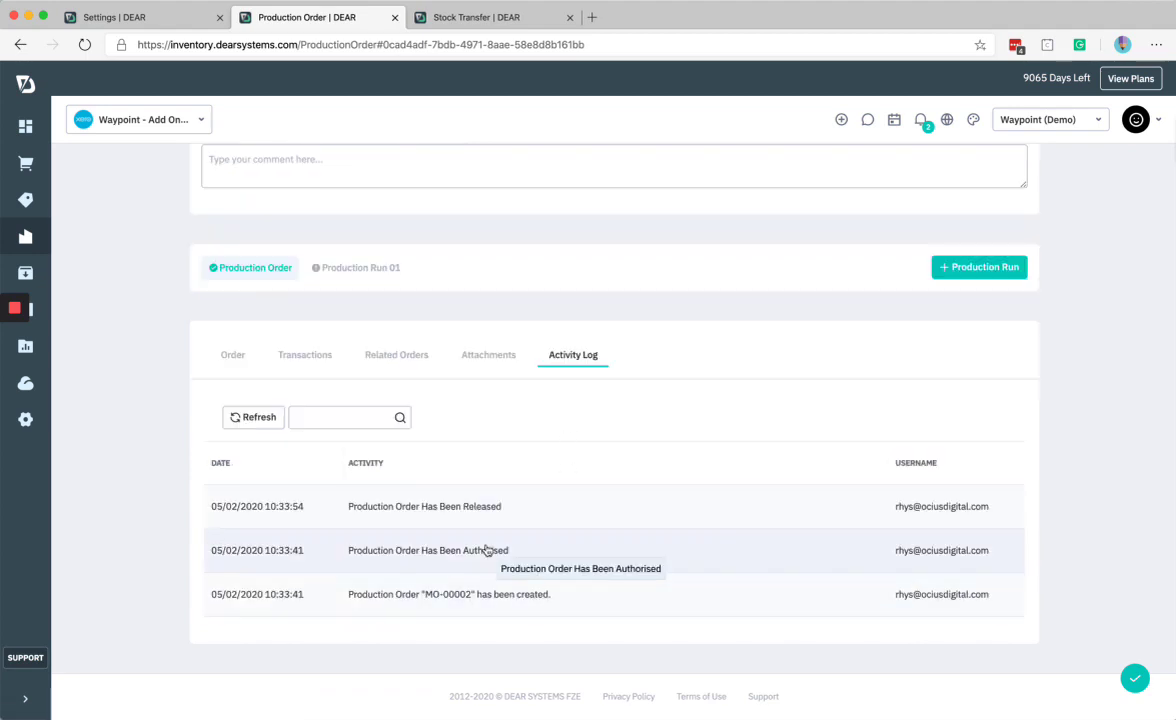
Put away Production Run 01 with the line copied from the production run and 05/02/2020 as the date received, and complete it
click(354, 266)
click(345, 340)
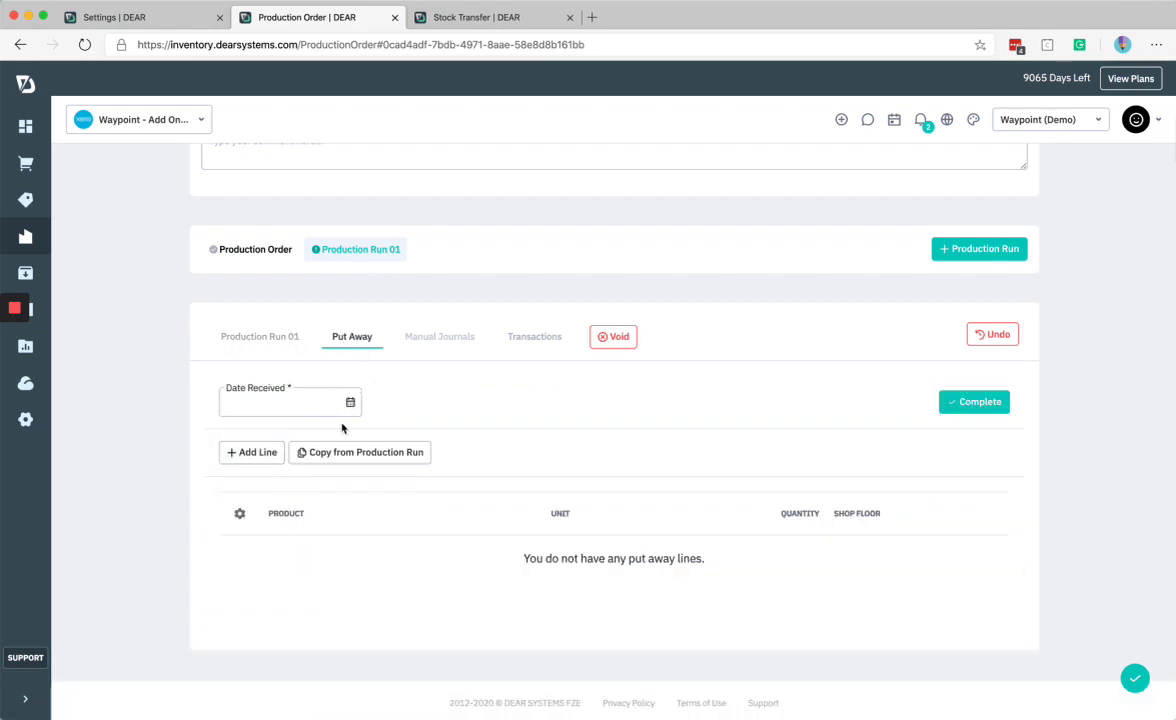
click(329, 453)
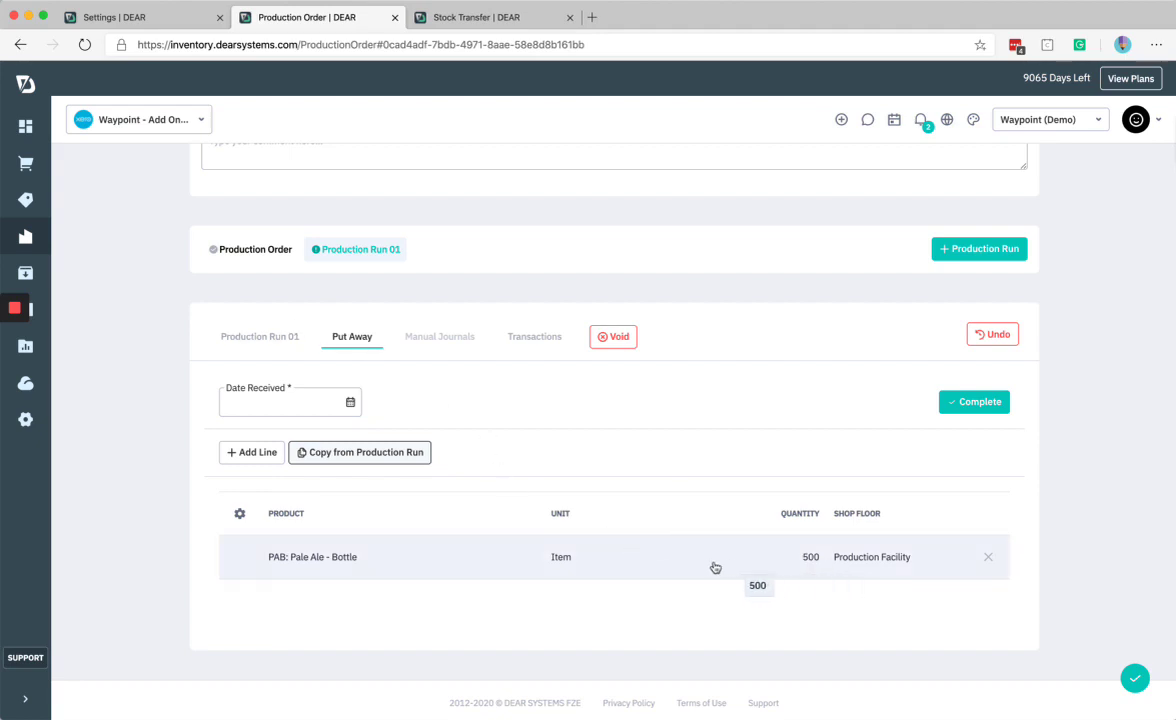
click(350, 401)
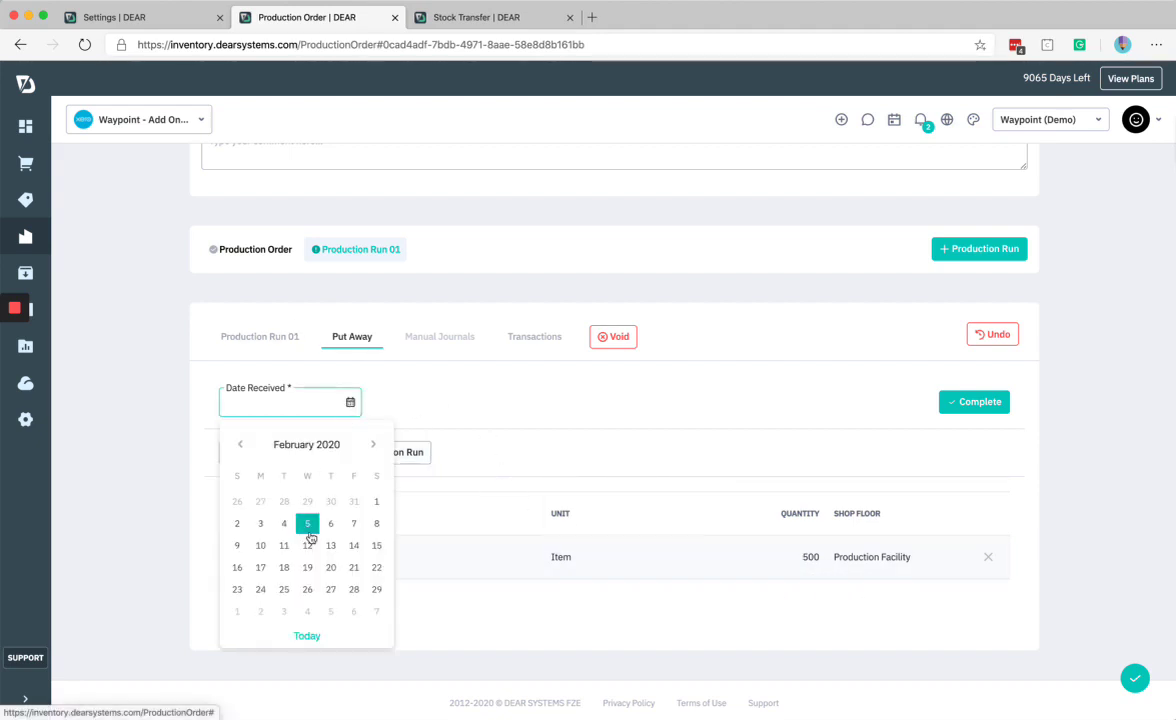
click(307, 637)
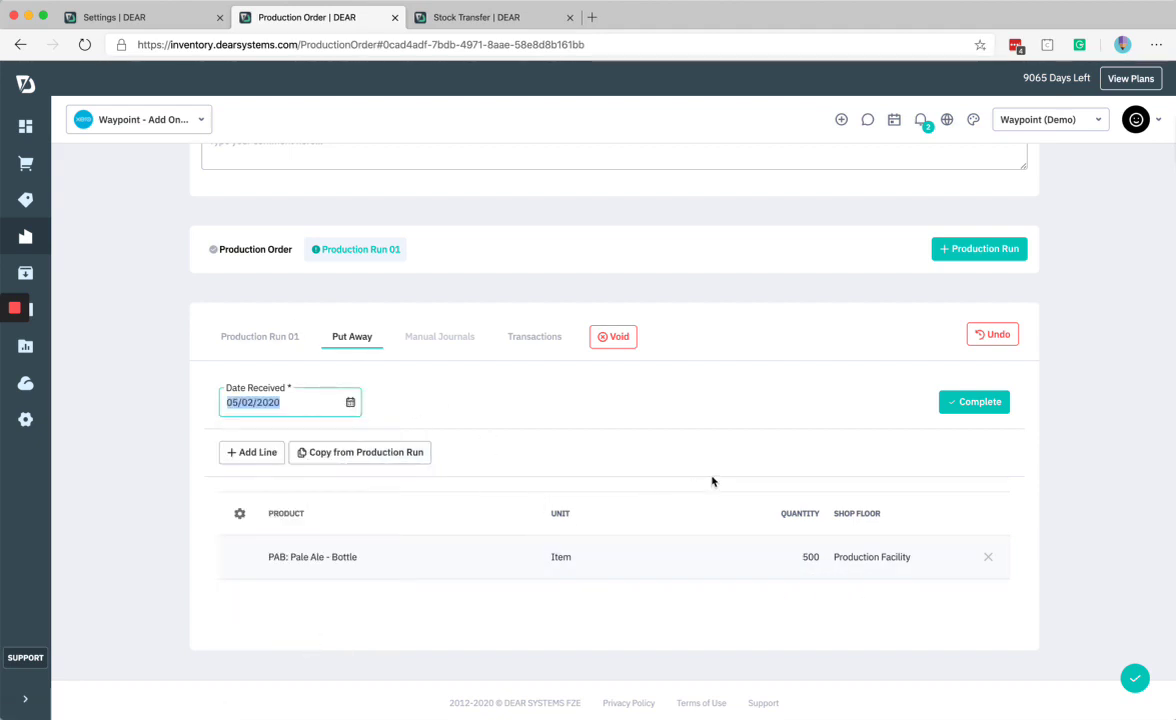
click(980, 404)
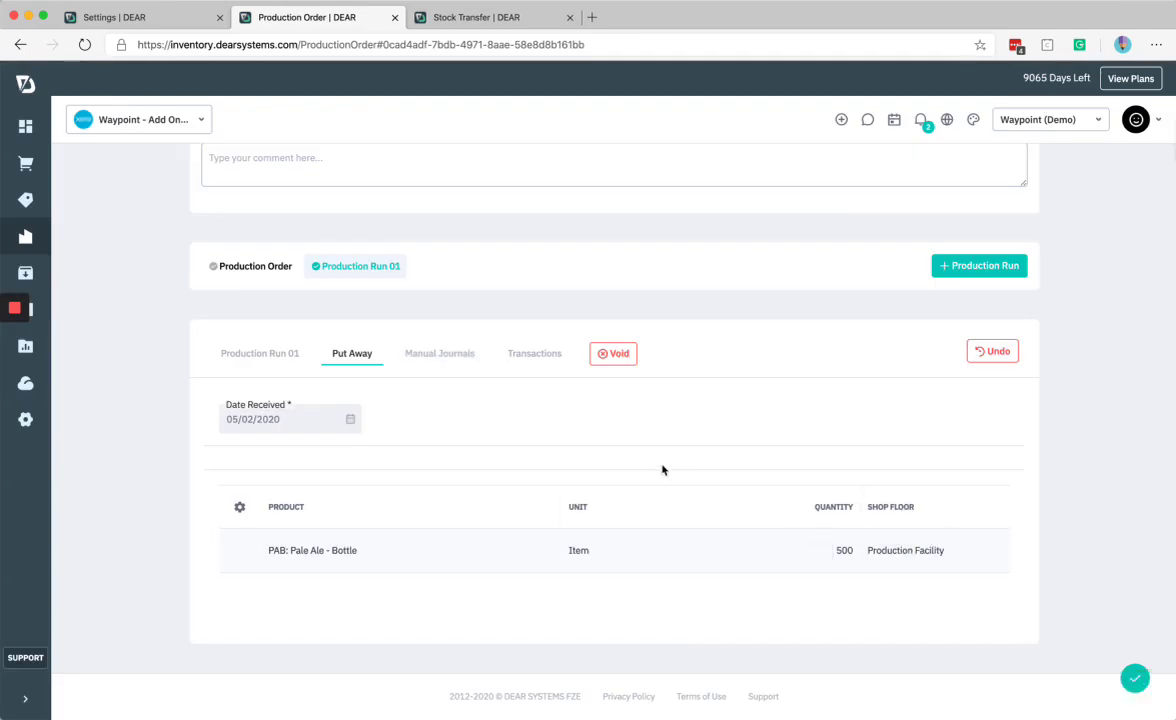
Check the manual journals and transactions of Production Run 01, and mark the production order as completed
click(444, 356)
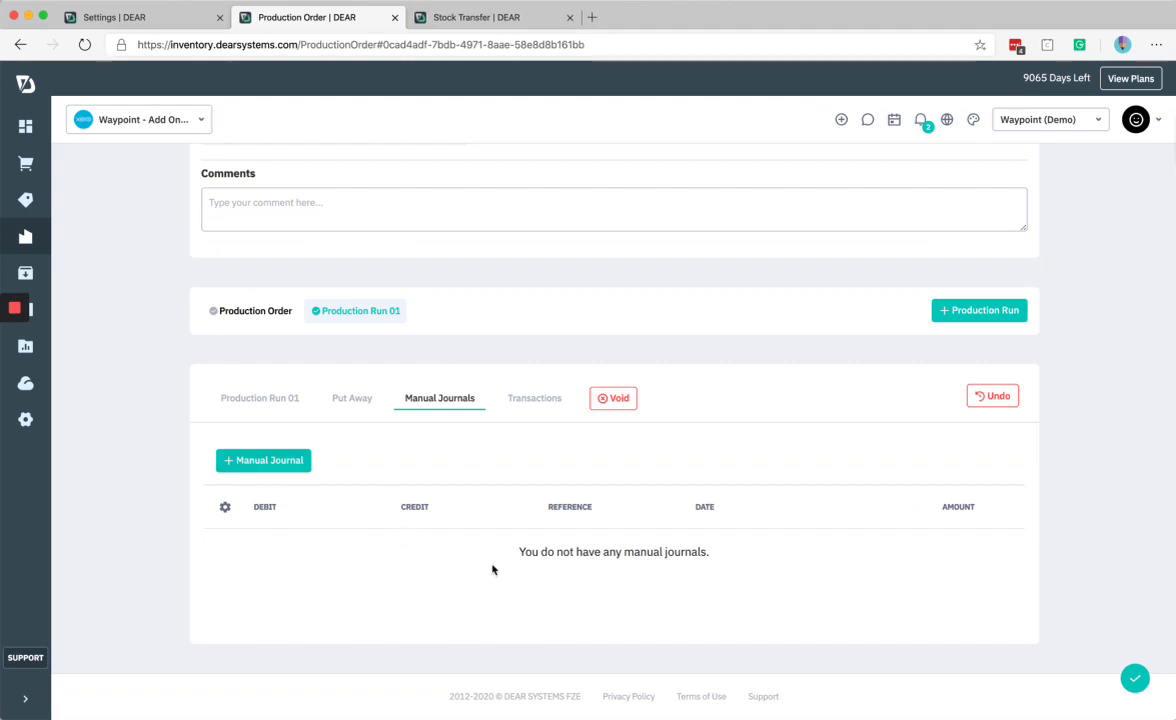
click(533, 405)
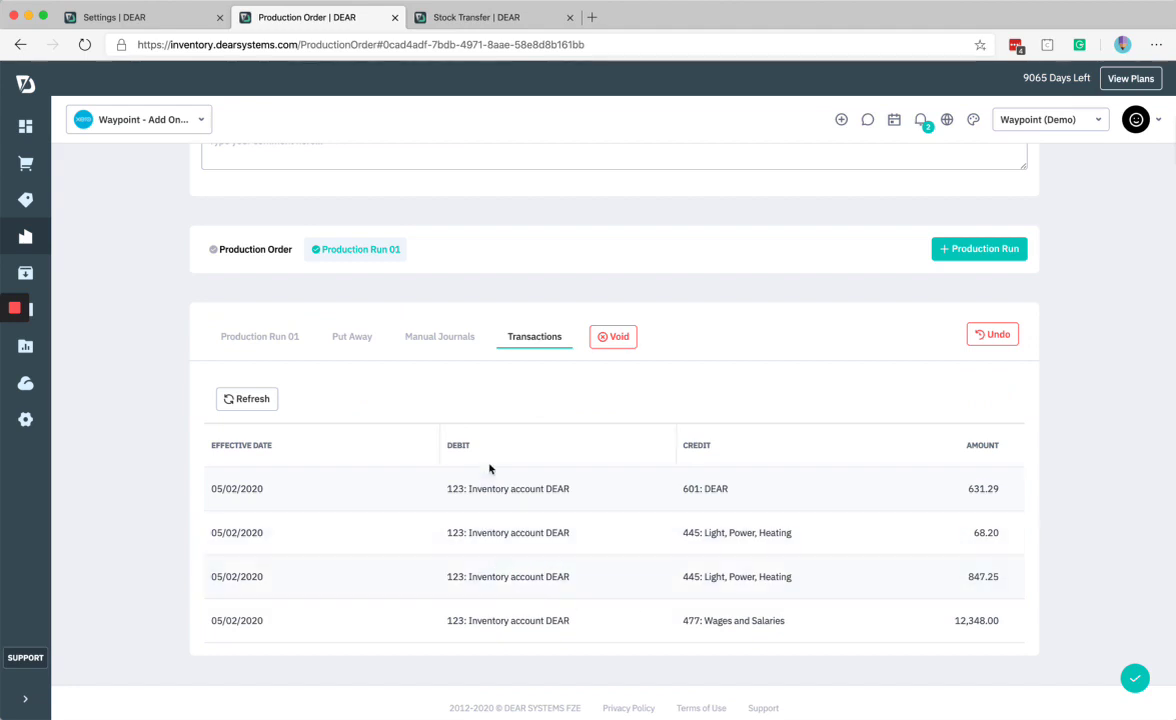
scroll(361, 274, up, 5)
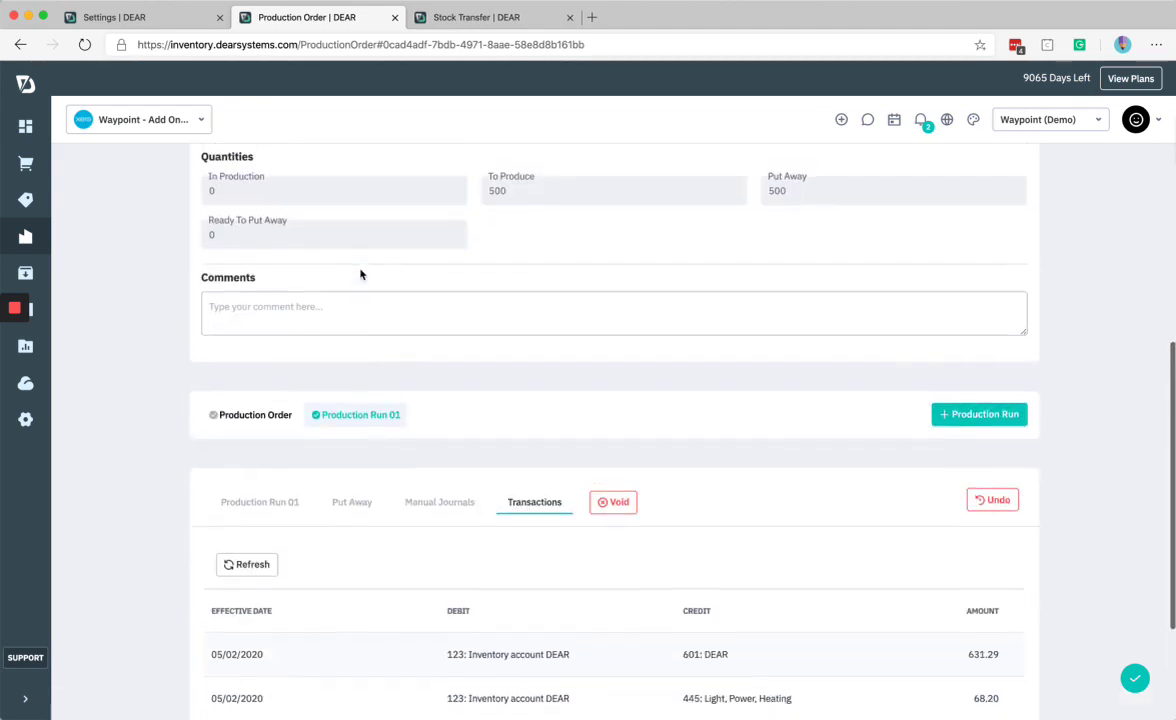
scroll(361, 274, up, 2)
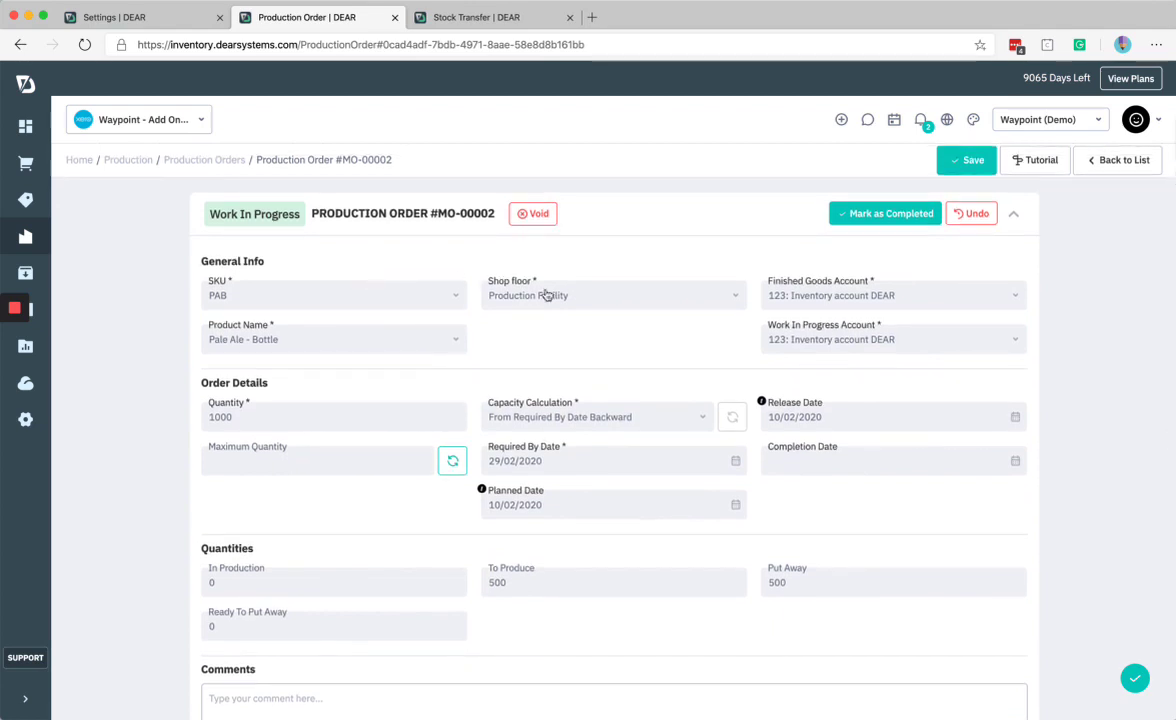
click(869, 222)
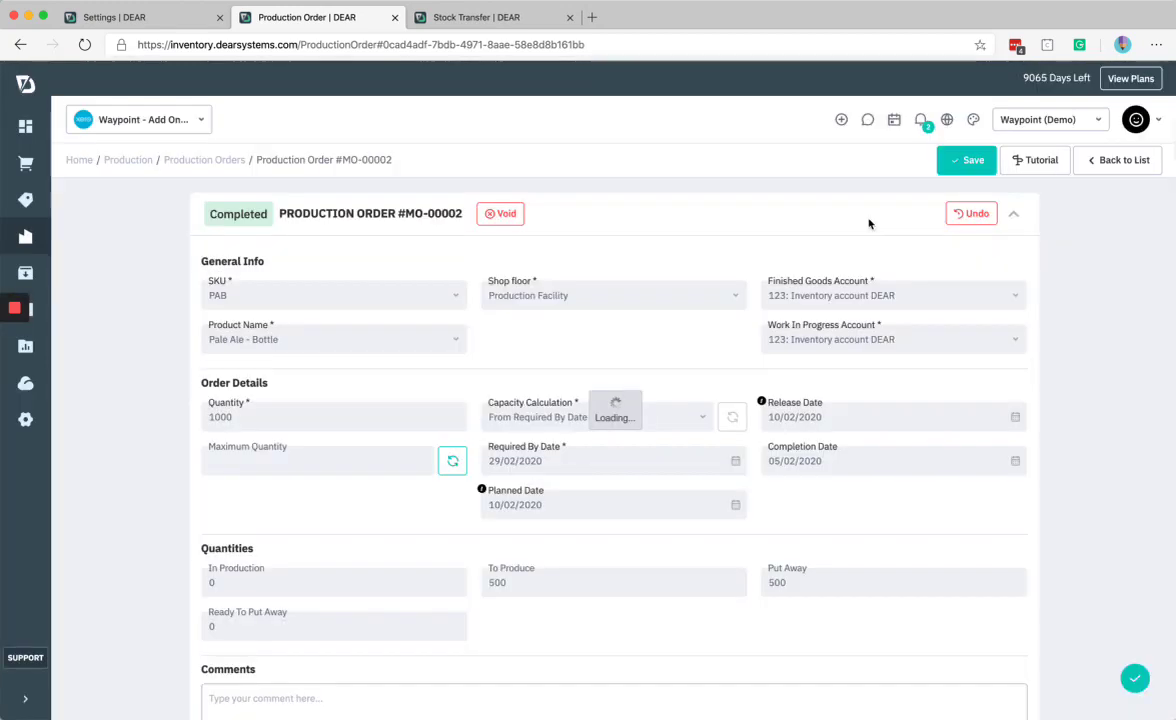
Open the production orders list and look over its shop floor, date and status filter options
click(28, 240)
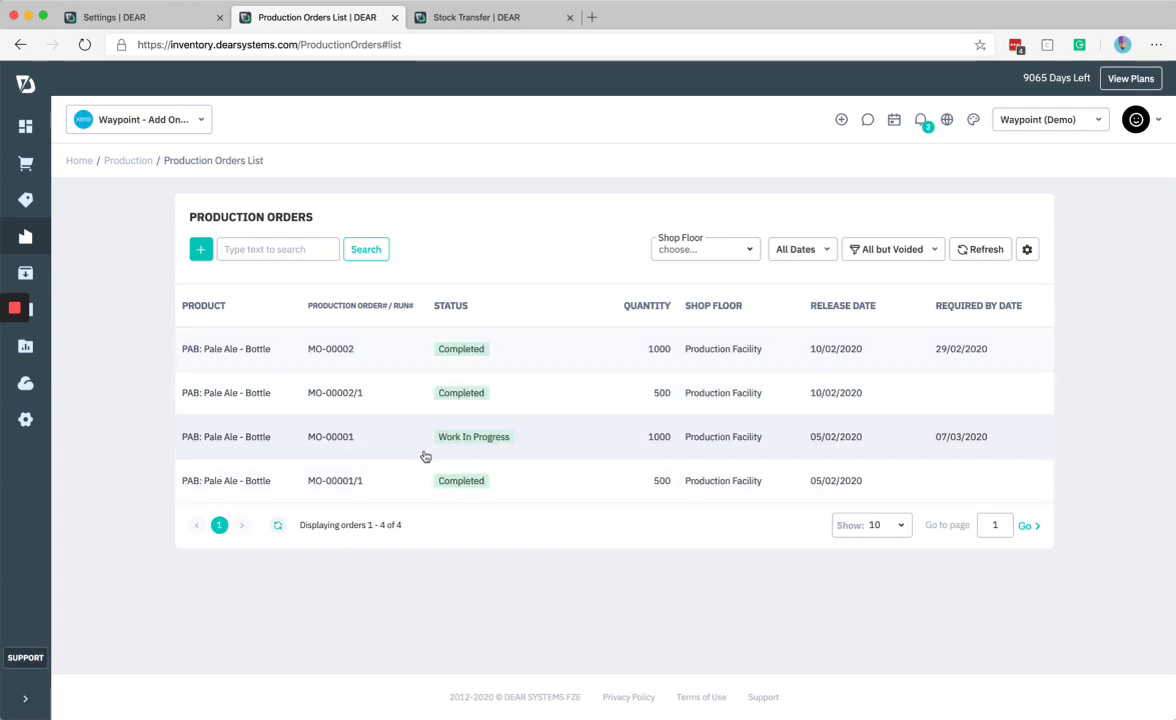
click(753, 257)
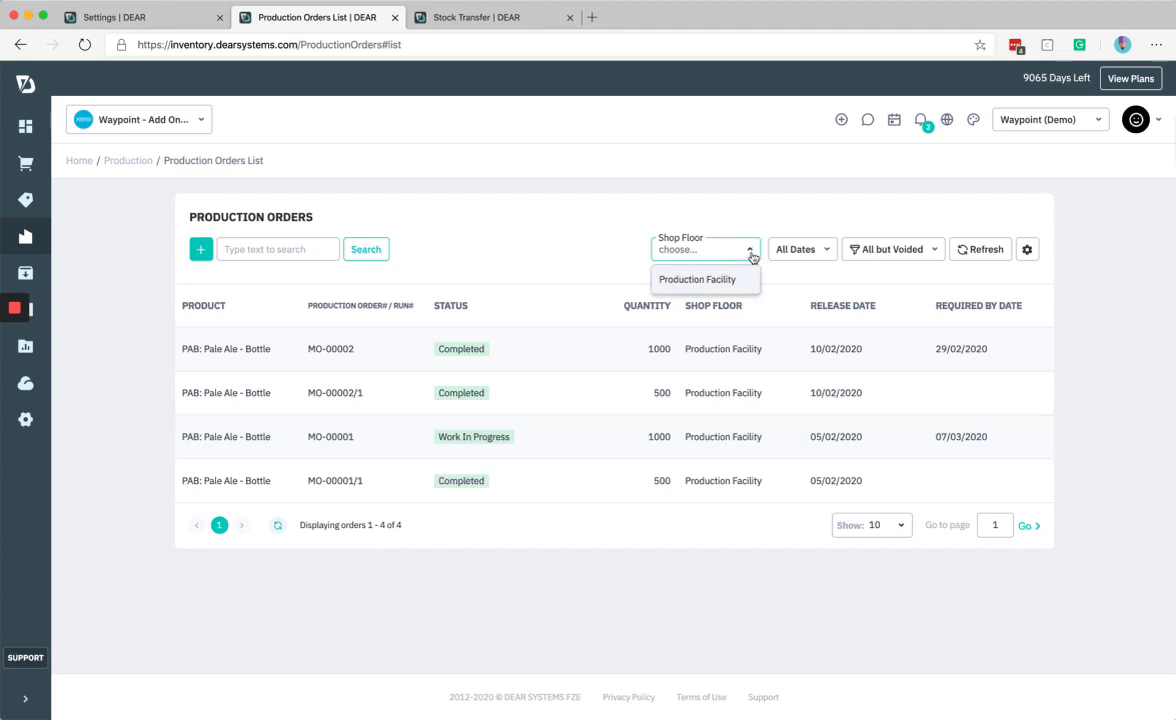
click(815, 249)
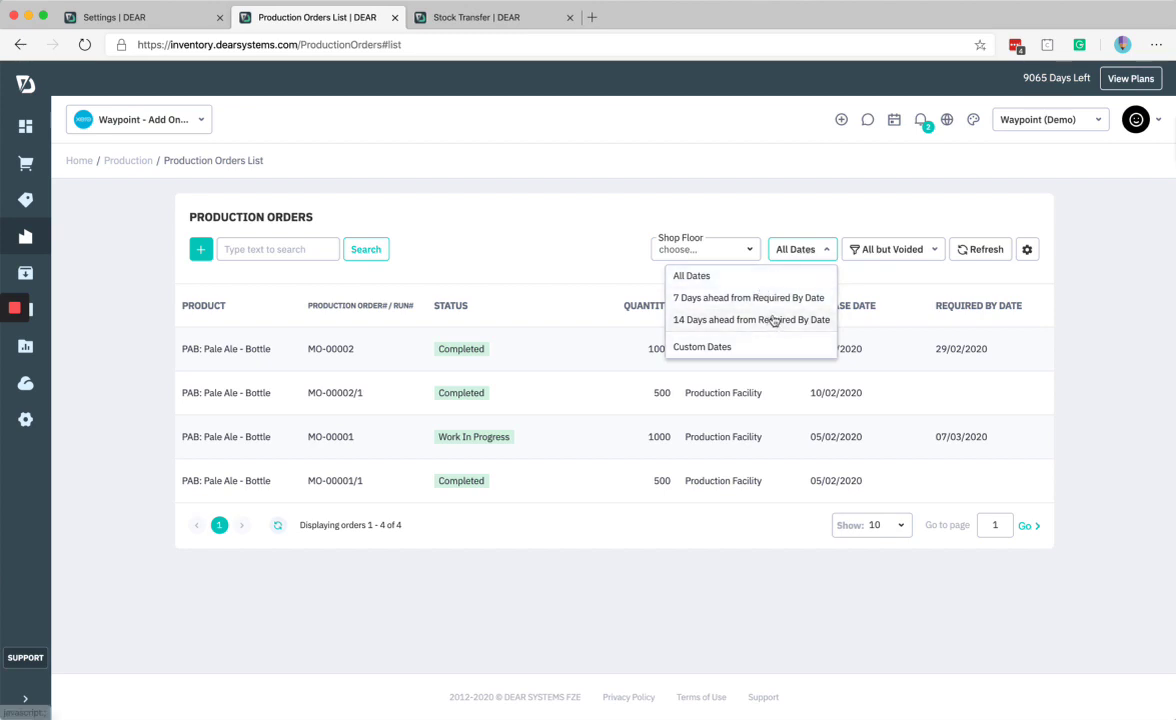
click(777, 205)
click(886, 250)
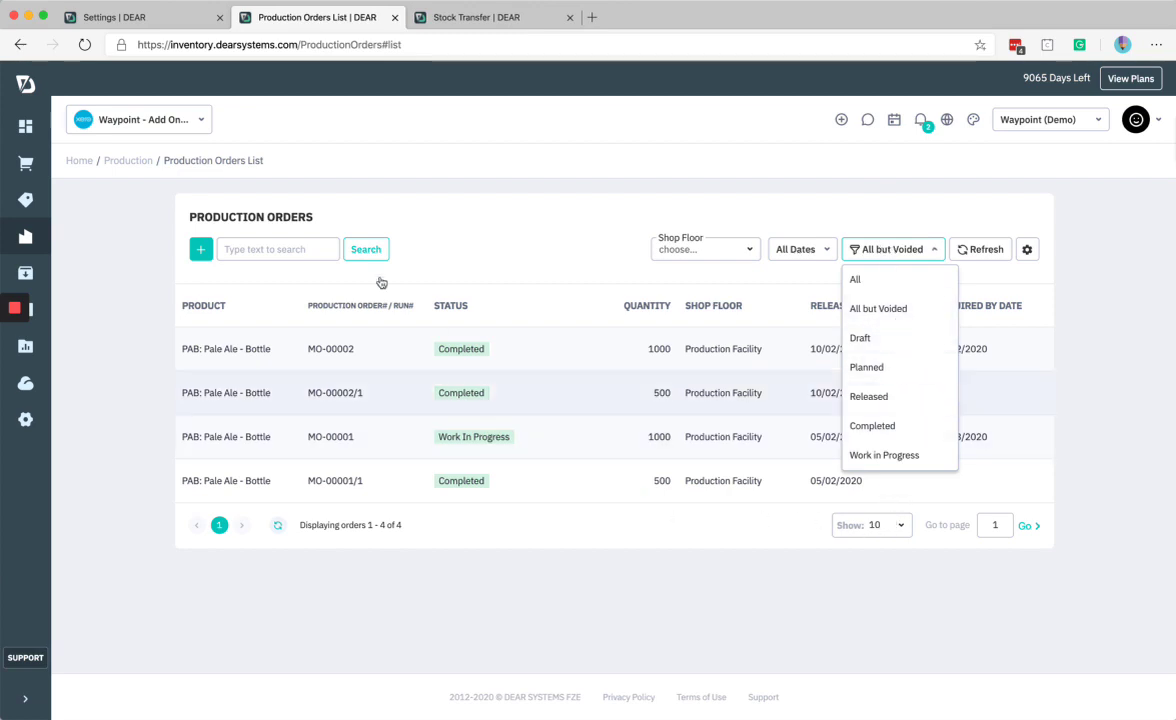
click(484, 224)
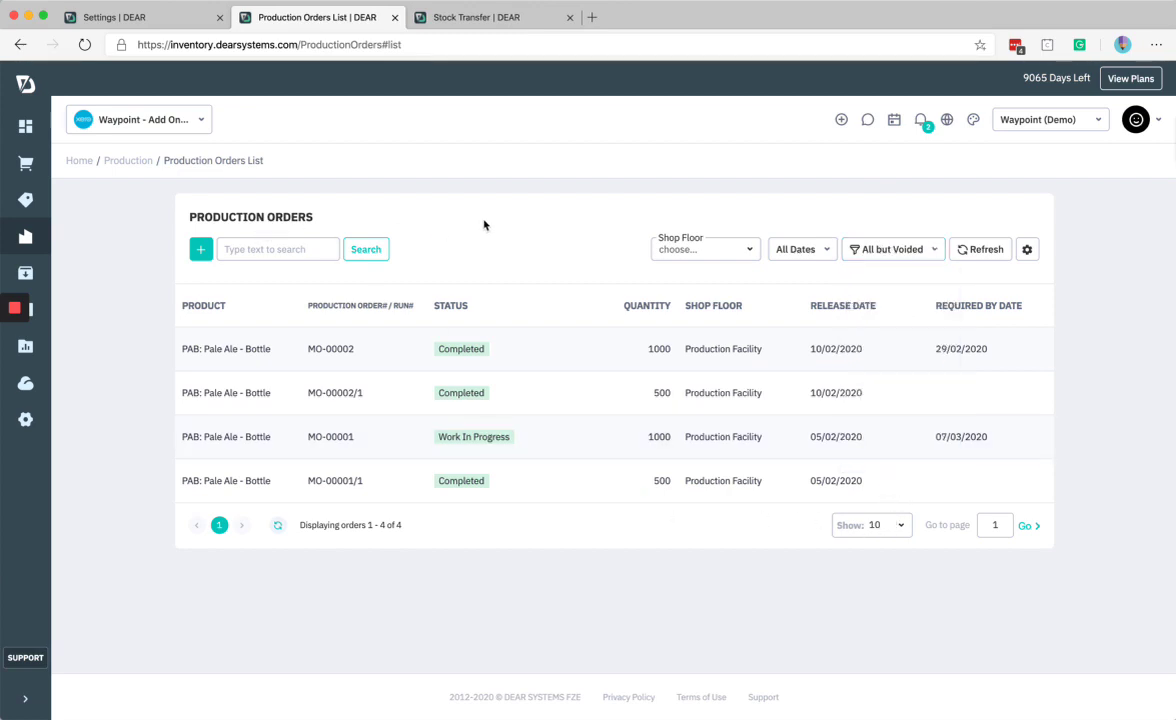